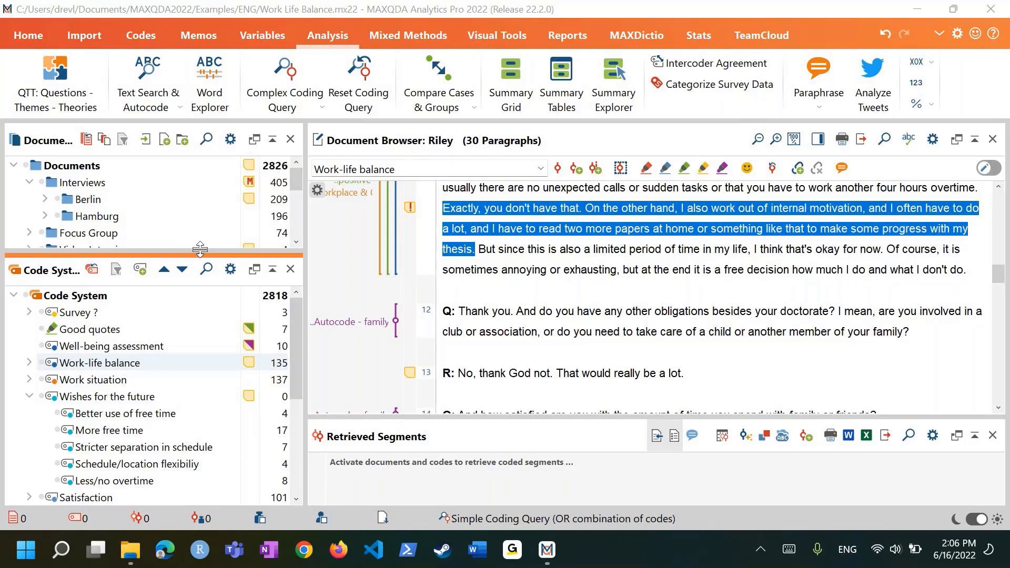
Open the Questions - Themes - Theories worksheet window and maximize it
left_click(67, 95)
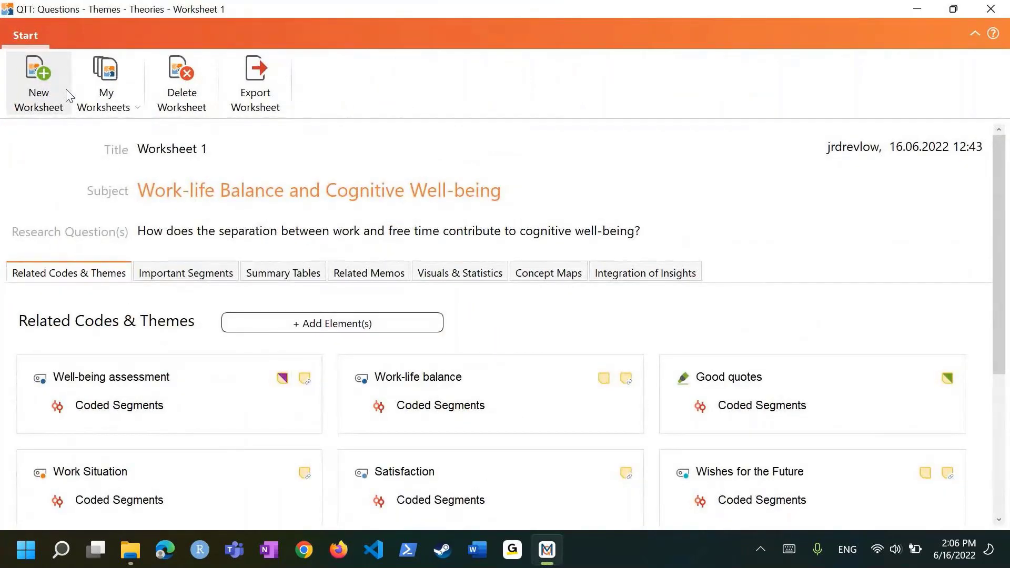
left_click(990, 9)
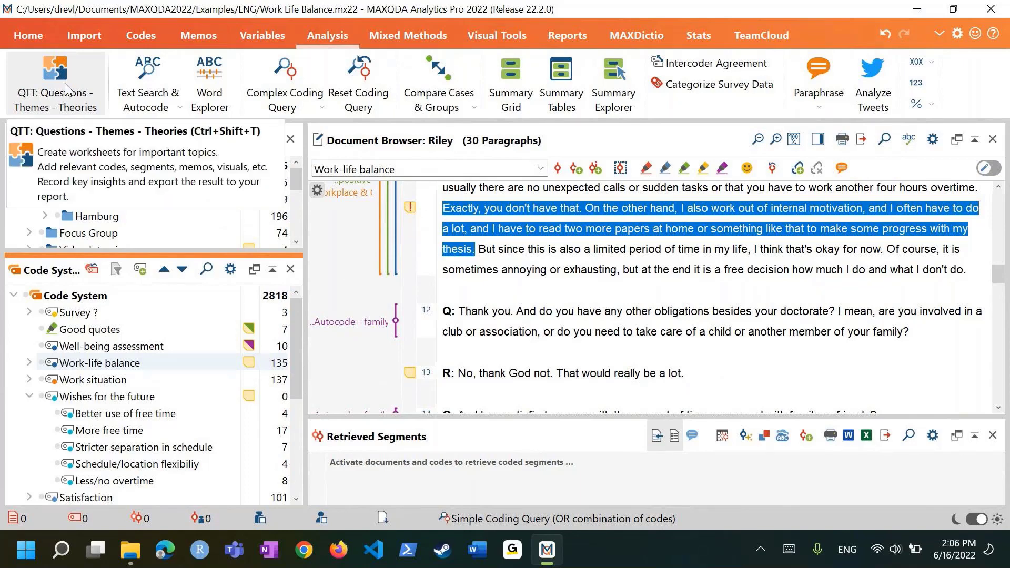
left_click(66, 85)
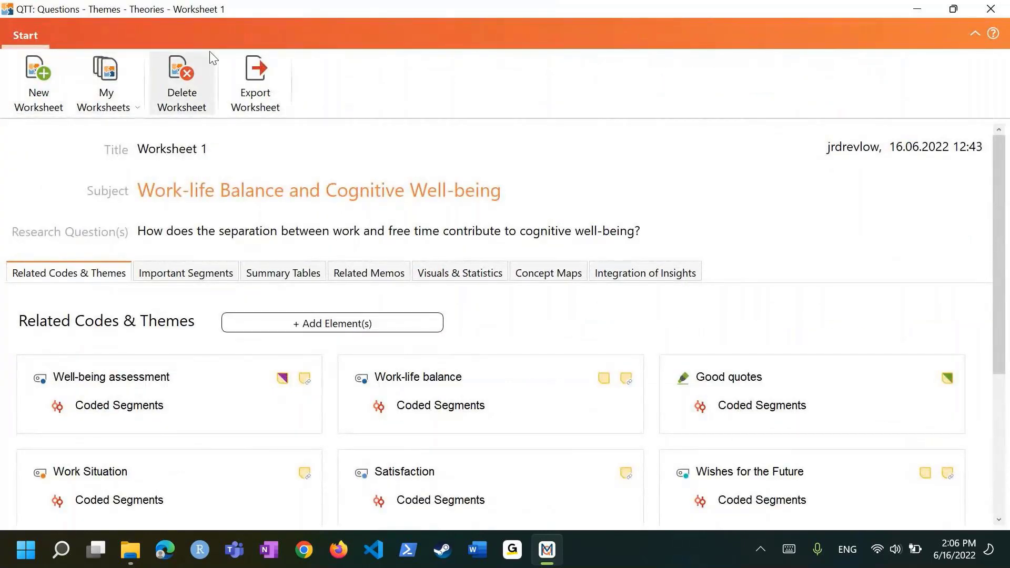
left_click_drag(225, 15, 390, 97)
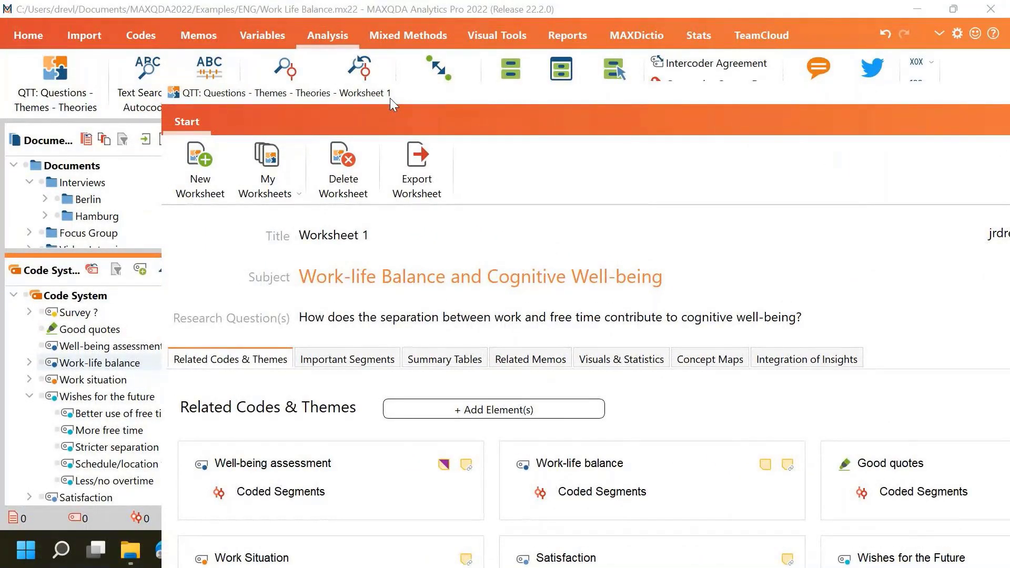
left_click_drag(390, 98, 225, 11)
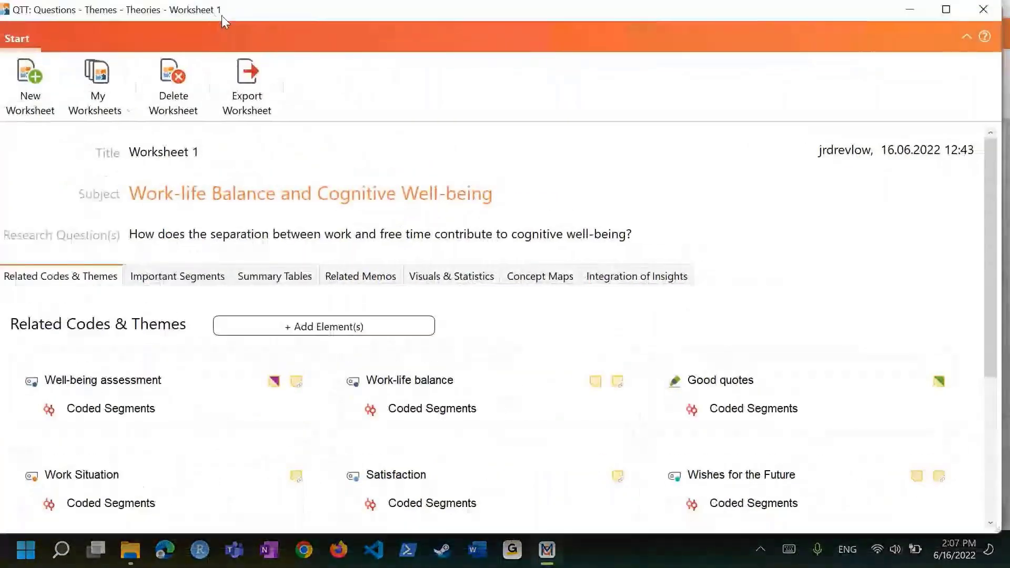
left_click(950, 13)
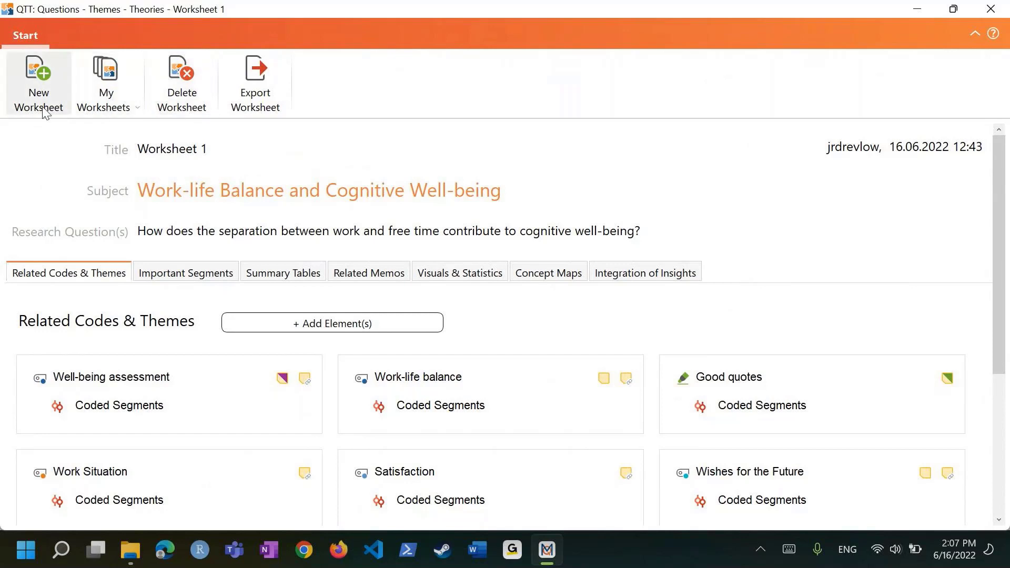
Check the list of existing worksheets, then collapse the ribbon to give the worksheet more room
left_click(108, 107)
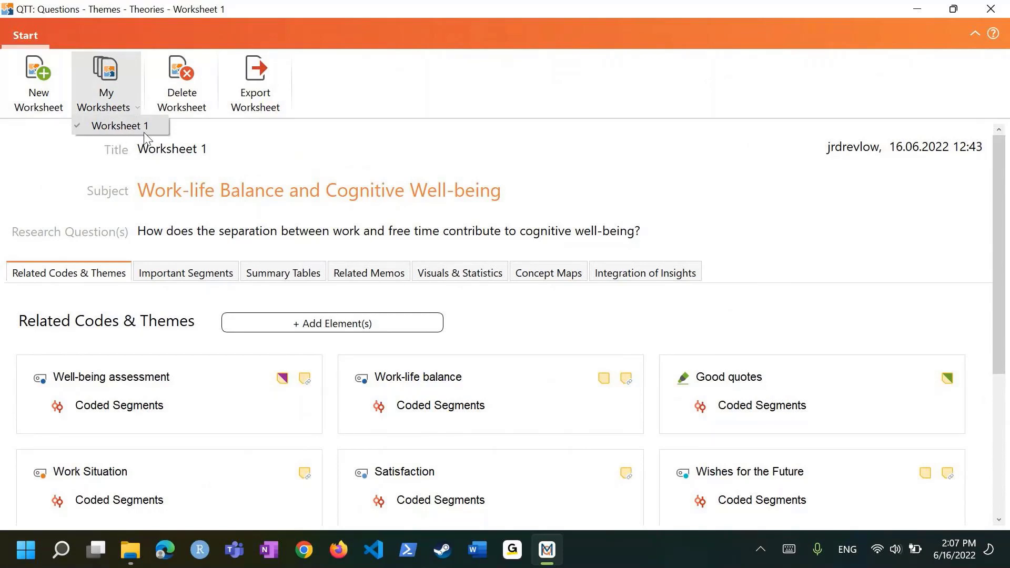
left_click(252, 140)
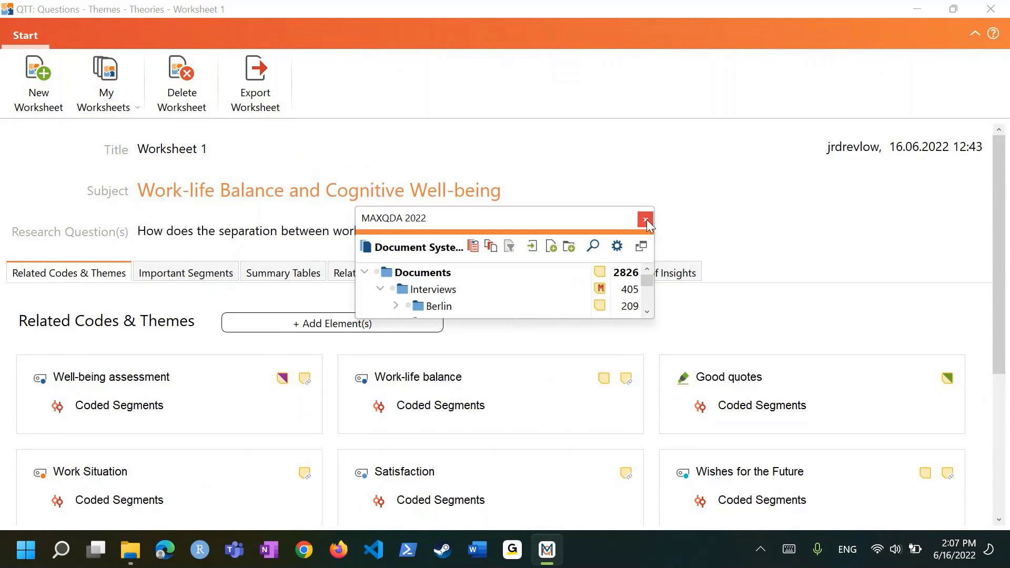
left_click(645, 219)
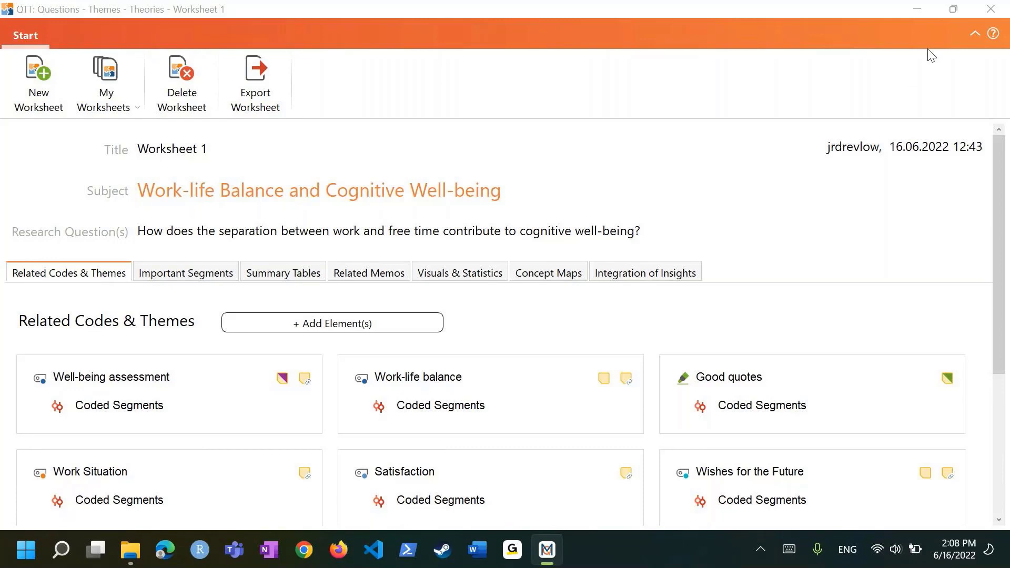
left_click(973, 36)
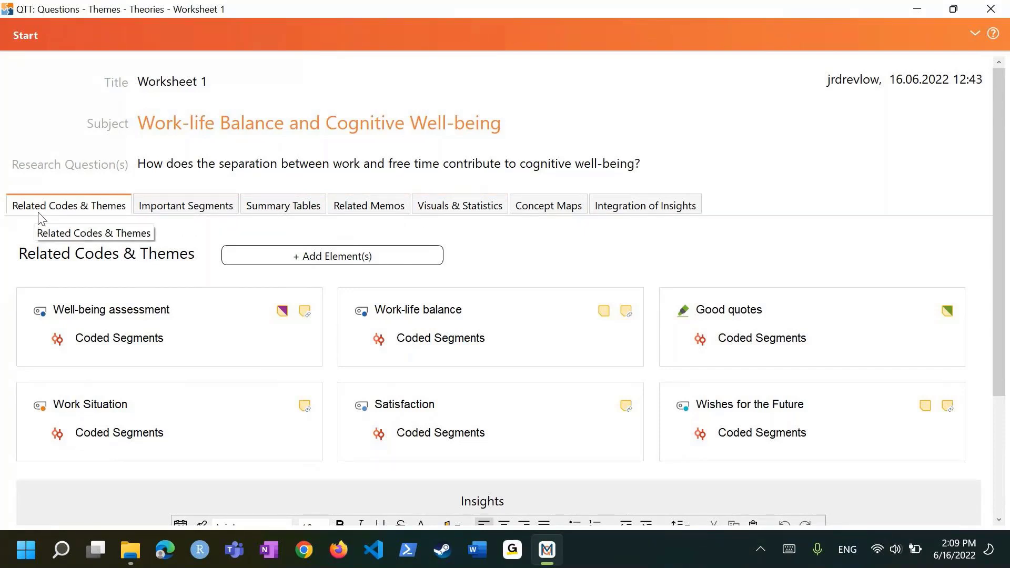
Try reordering the worksheet sections by placing Important Segments and Integration of Insights first, then restore the original order
left_click(204, 210)
left_click_drag(204, 210, 62, 206)
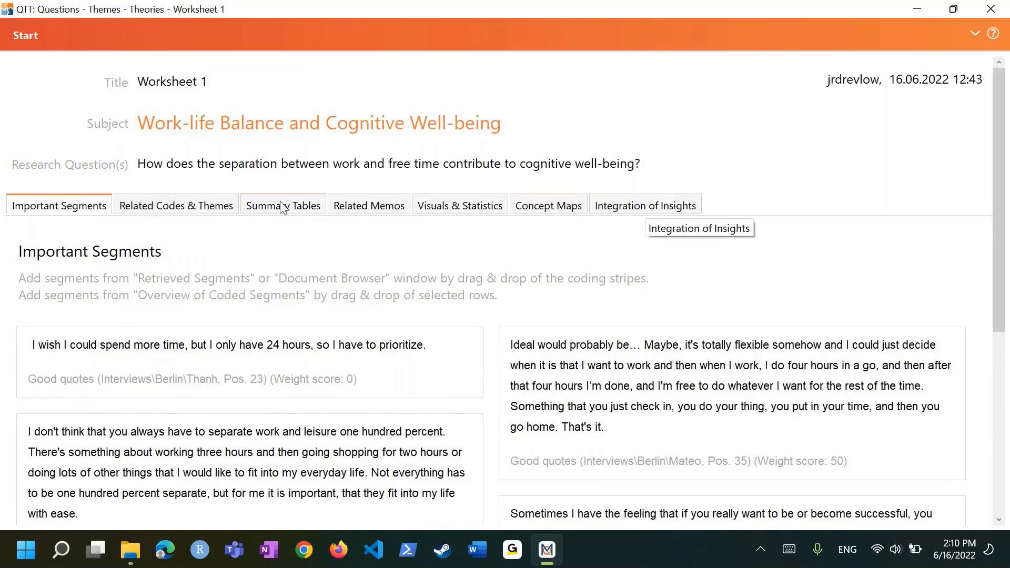
left_click(640, 210)
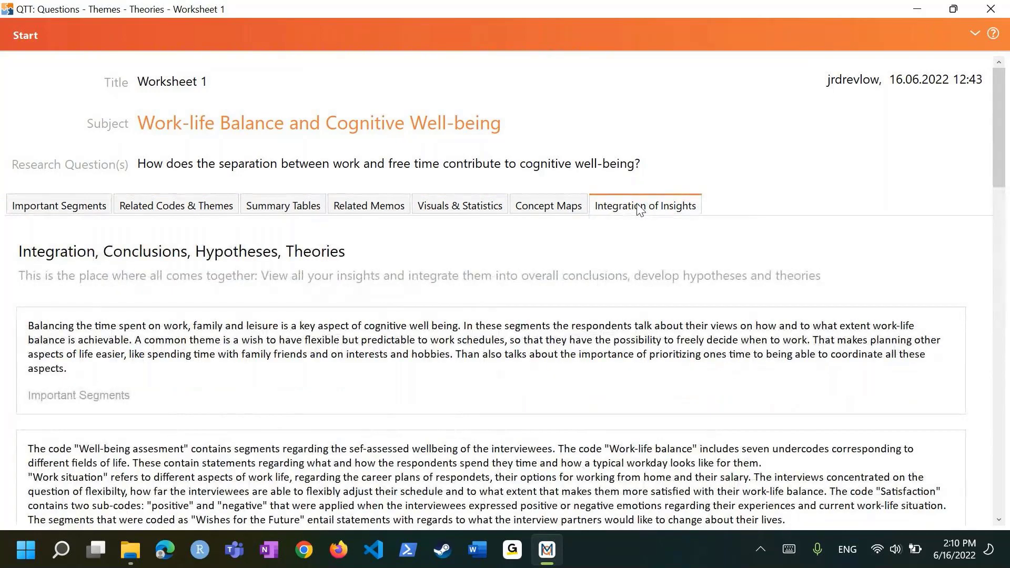
left_click_drag(640, 210, 53, 209)
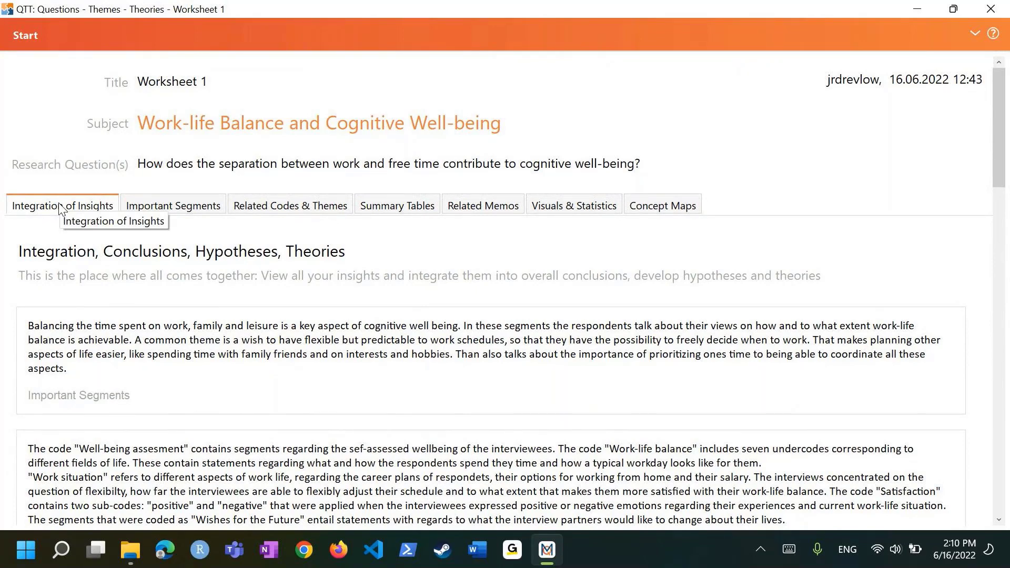
left_click_drag(58, 204, 654, 204)
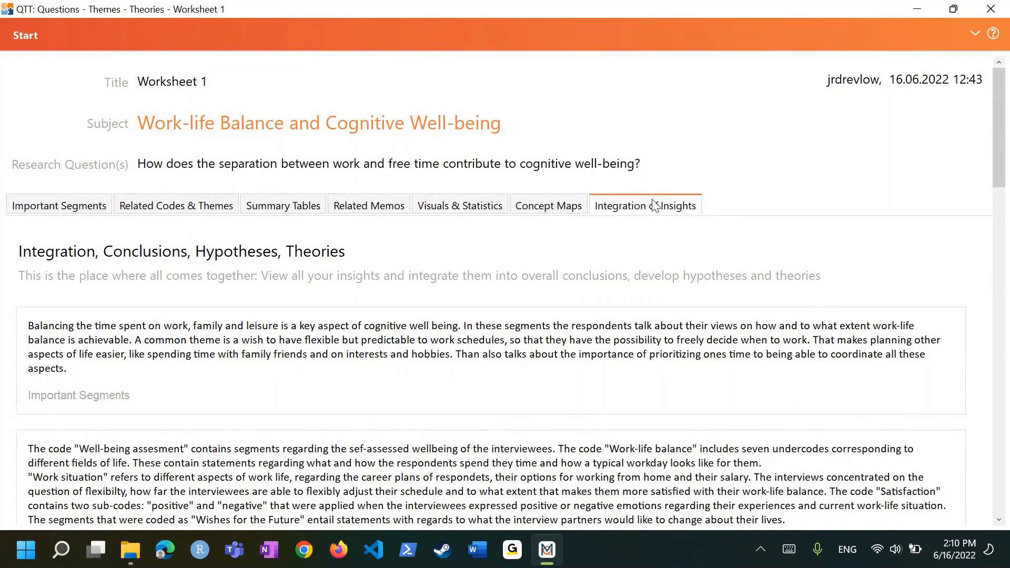
left_click_drag(179, 208, 72, 209)
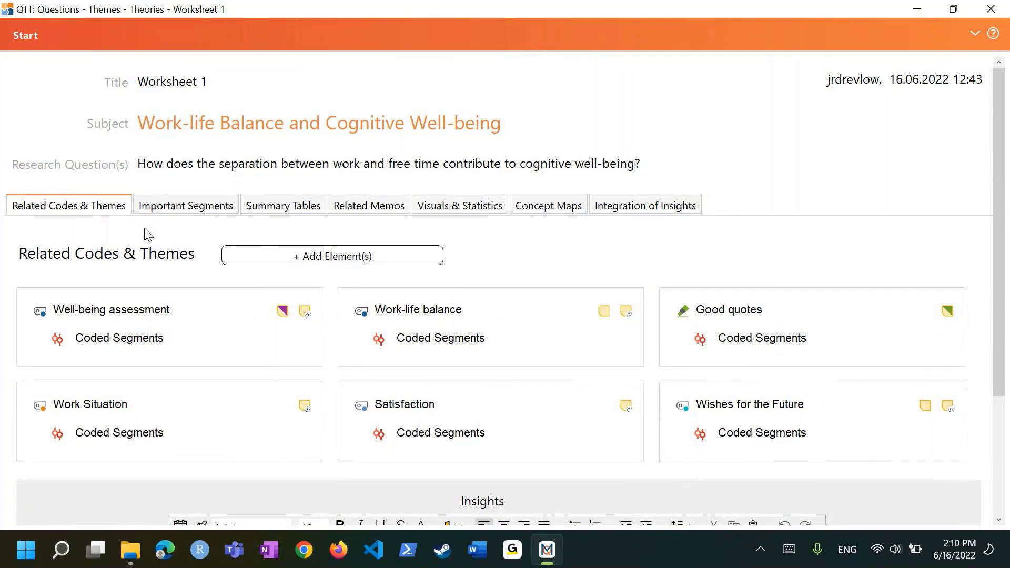
Read the code memo of Well-being assessment among the related codes and close it
scroll(148, 235, "down", 1)
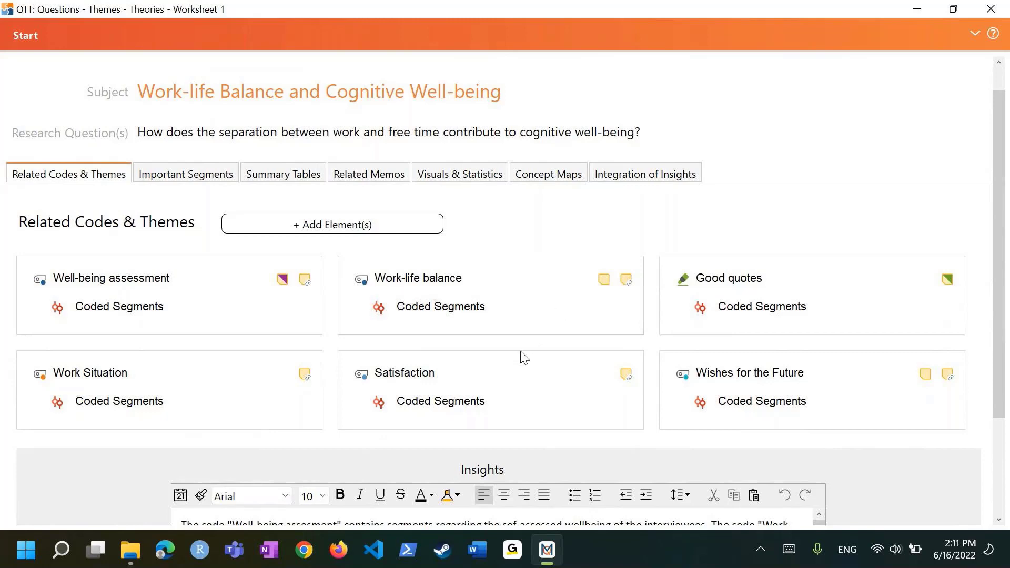
scroll(525, 358, "down", 2)
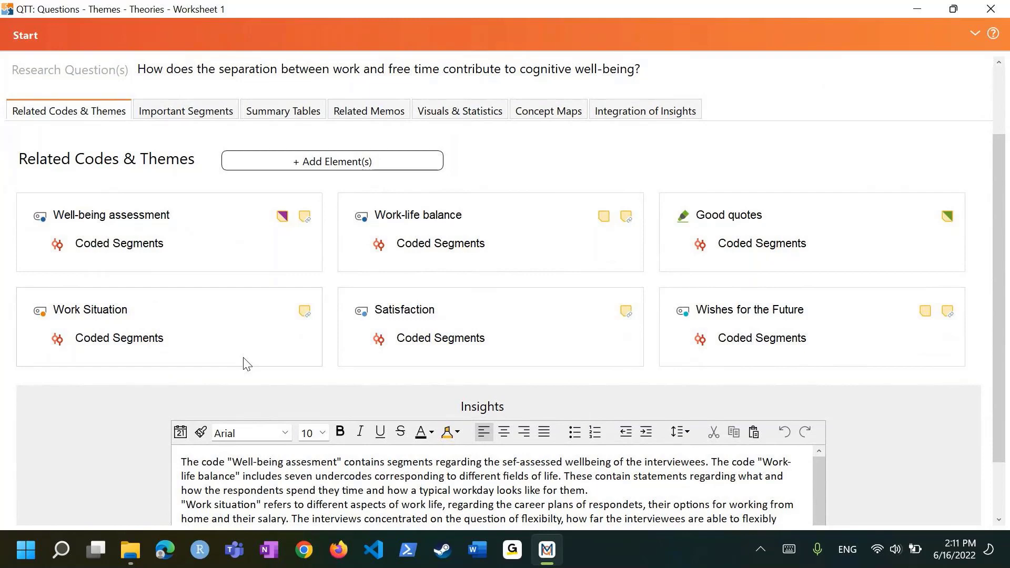
scroll(247, 364, "up", 3)
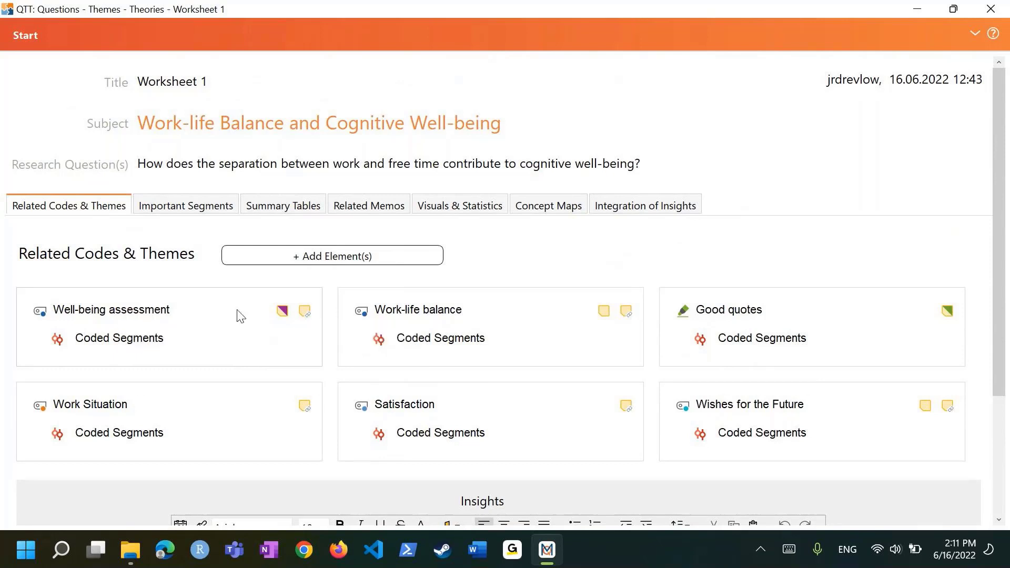
mouse_move(284, 315)
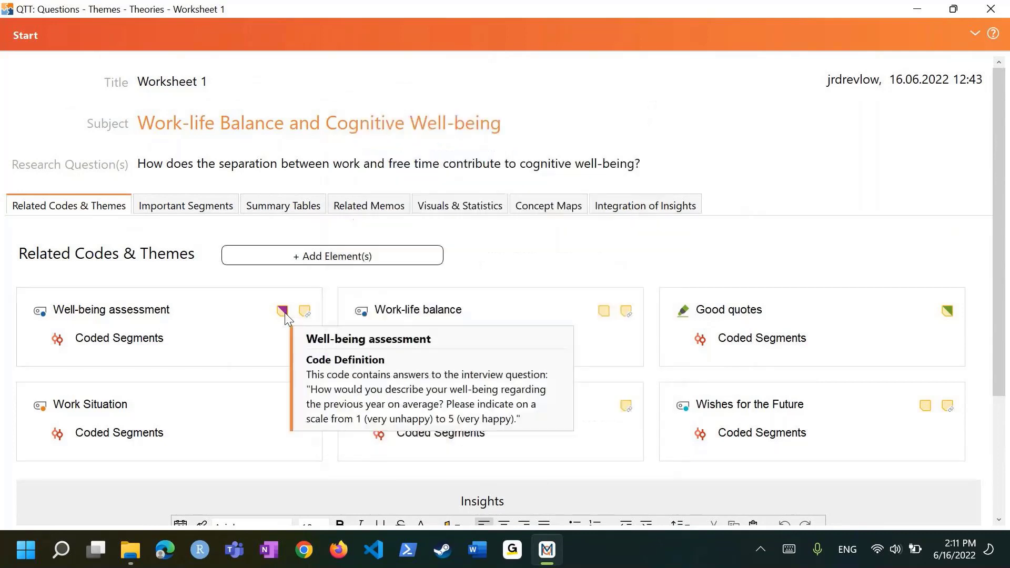
left_click(281, 311)
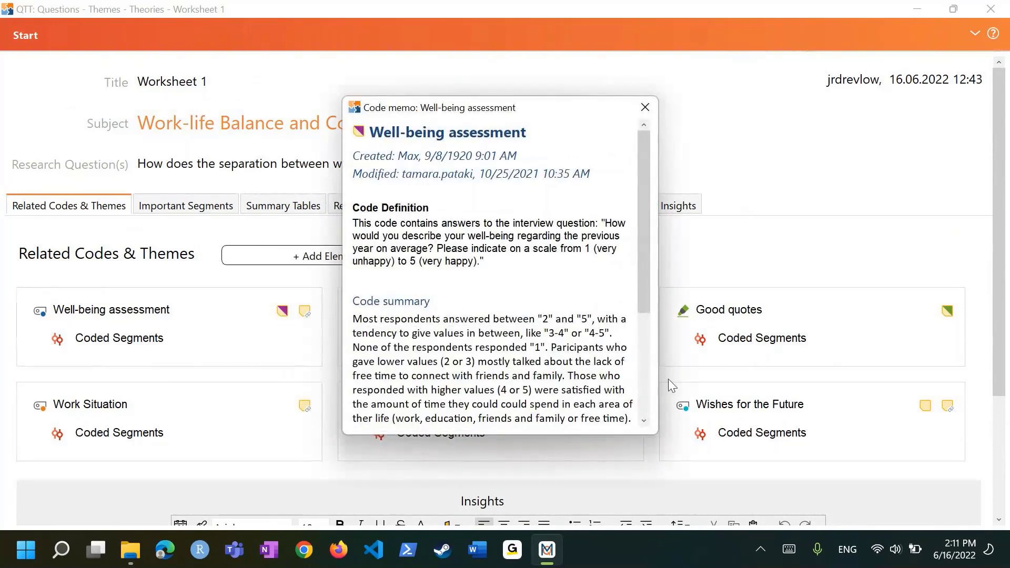
left_click_drag(645, 177, 646, 153)
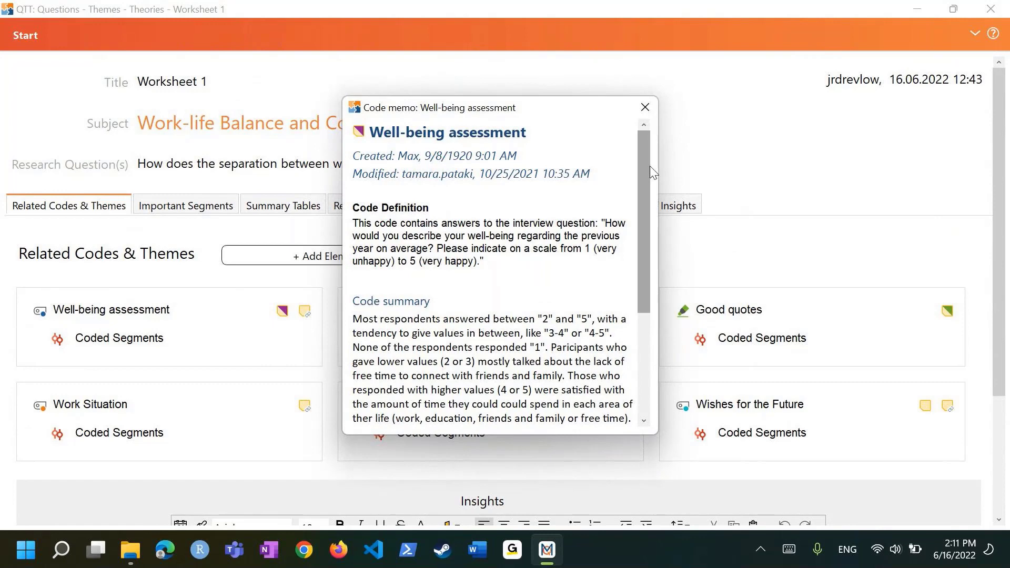
left_click_drag(648, 148, 645, 122)
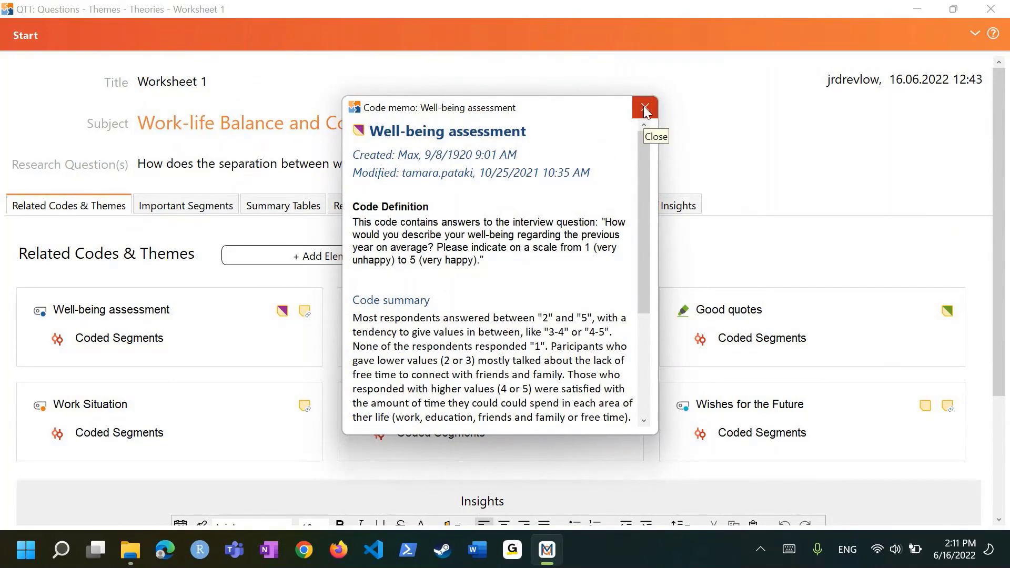
left_click(643, 106)
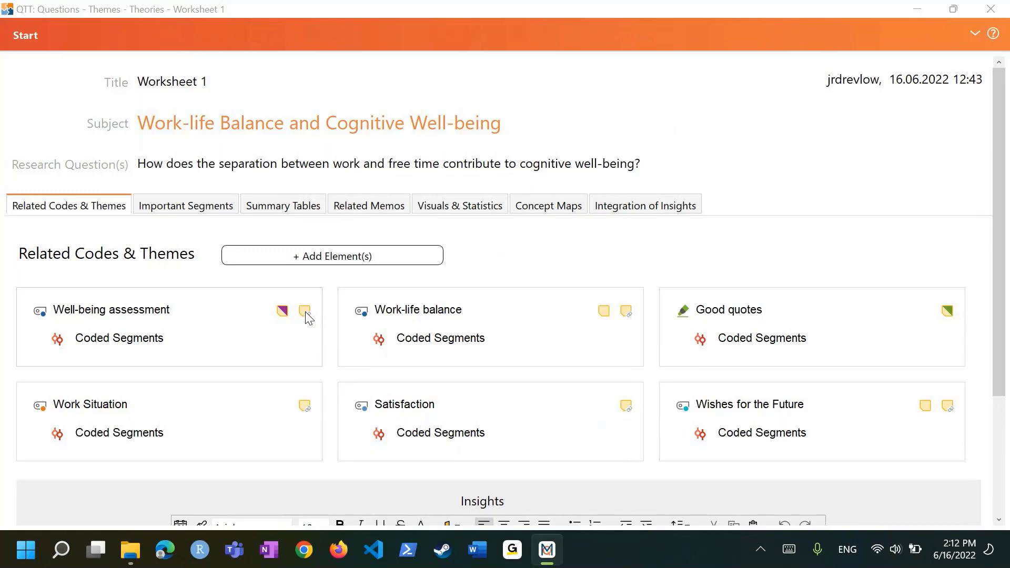
View the coded segments of Well-being assessment in an enlarged window, preview the first segment's text, and close the overview
left_click(89, 341)
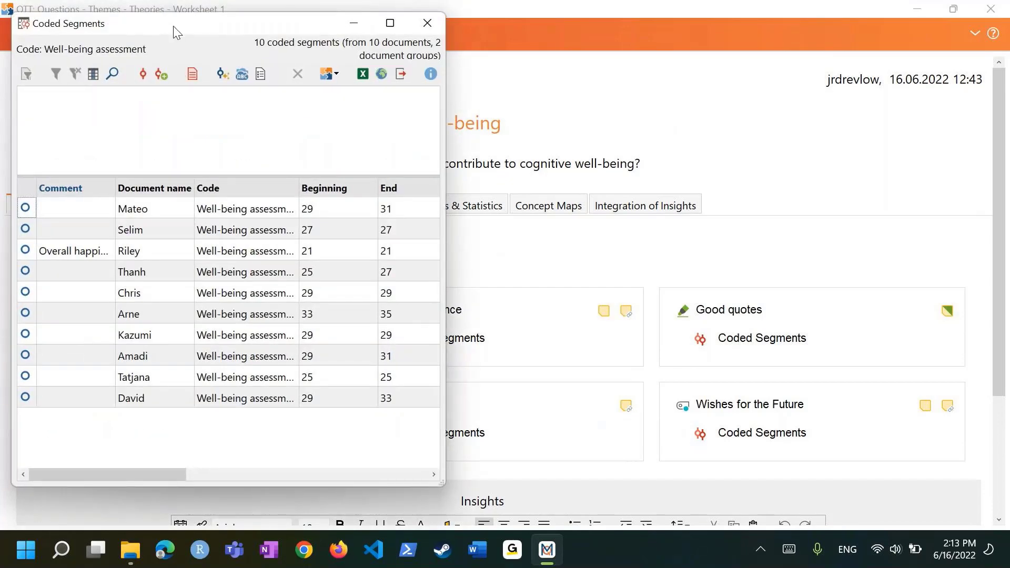
left_click_drag(175, 26, 187, 26)
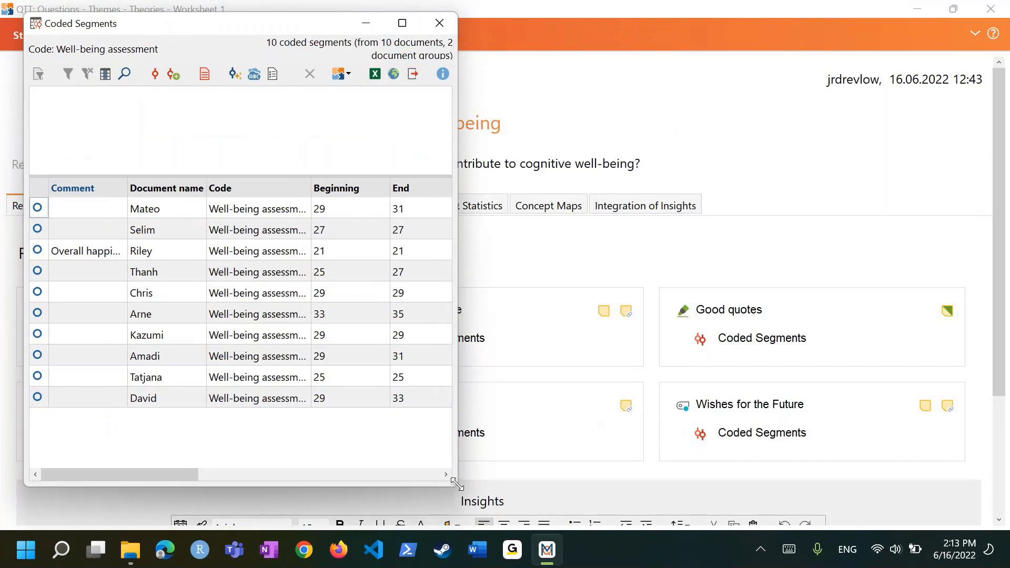
left_click_drag(457, 484, 621, 496)
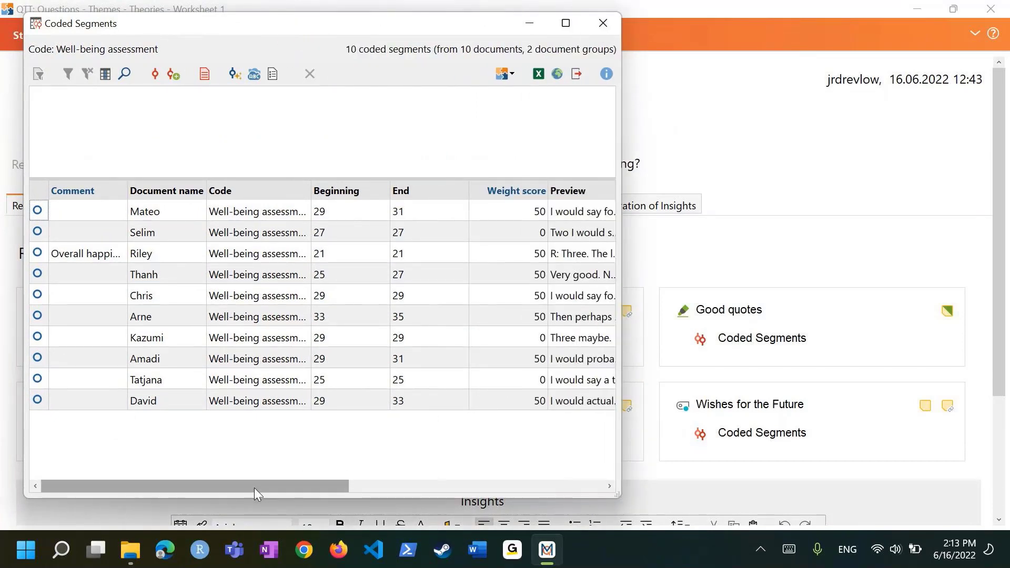
left_click(73, 216)
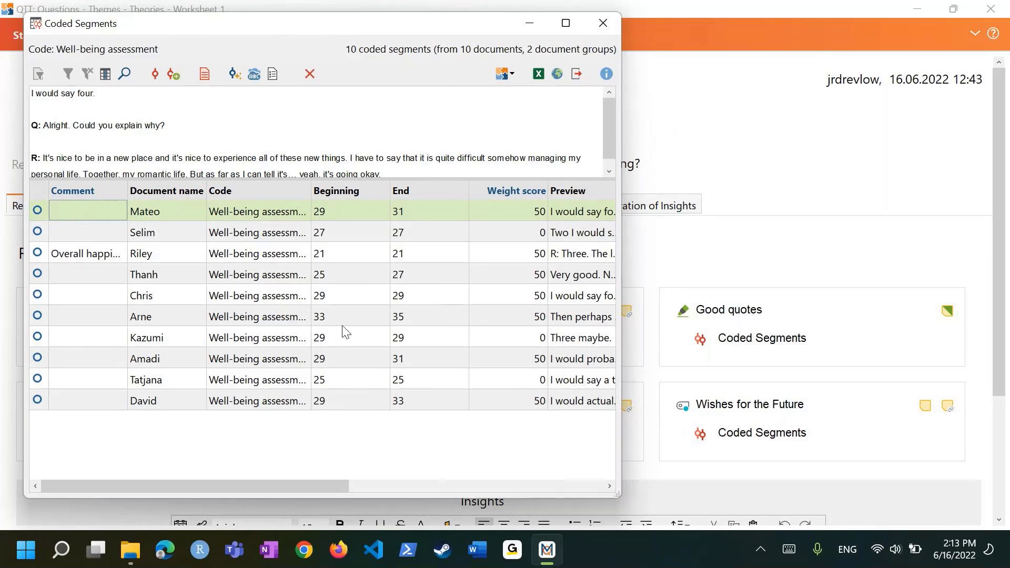
left_click(604, 27)
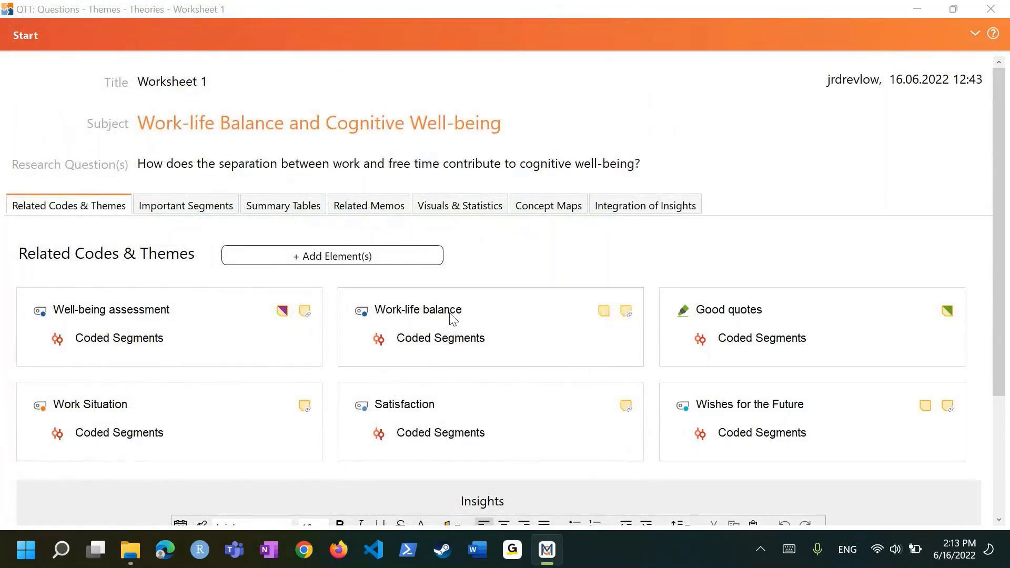
Examine the formatting and editing options of the Insights text editor below the related codes
scroll(455, 331, "down", 1)
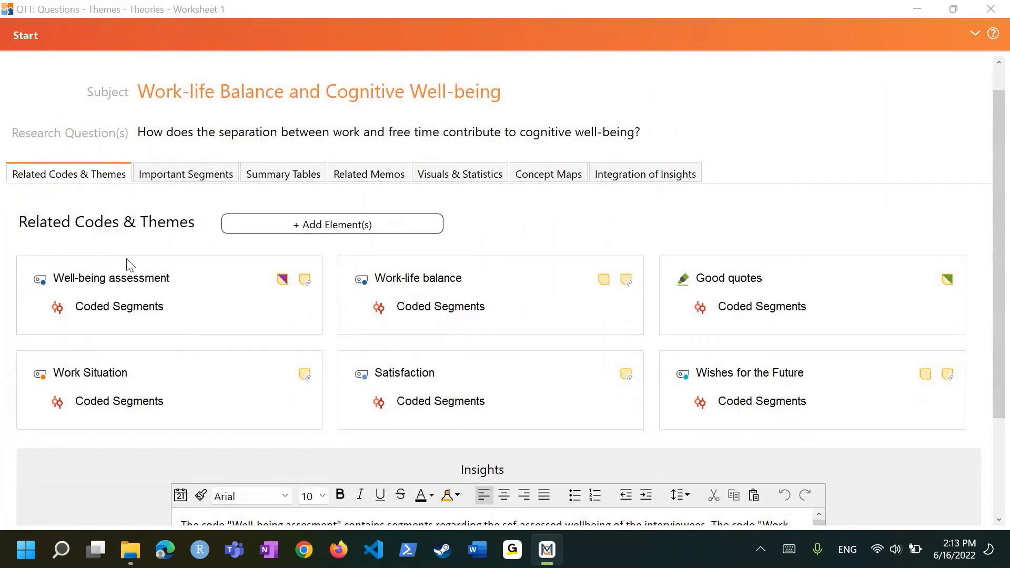
scroll(52, 428, "down", 3)
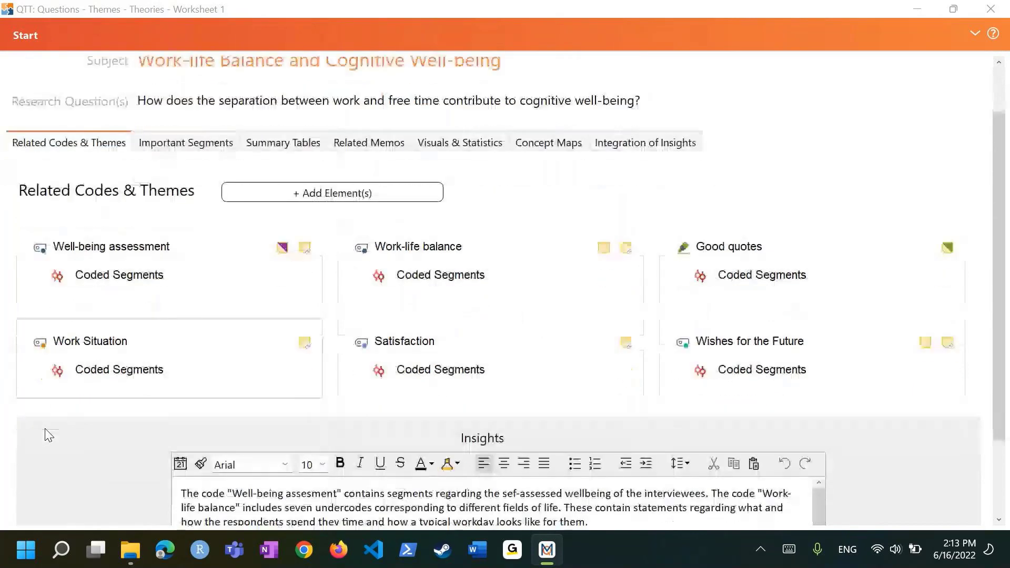
scroll(58, 432, "down", 1)
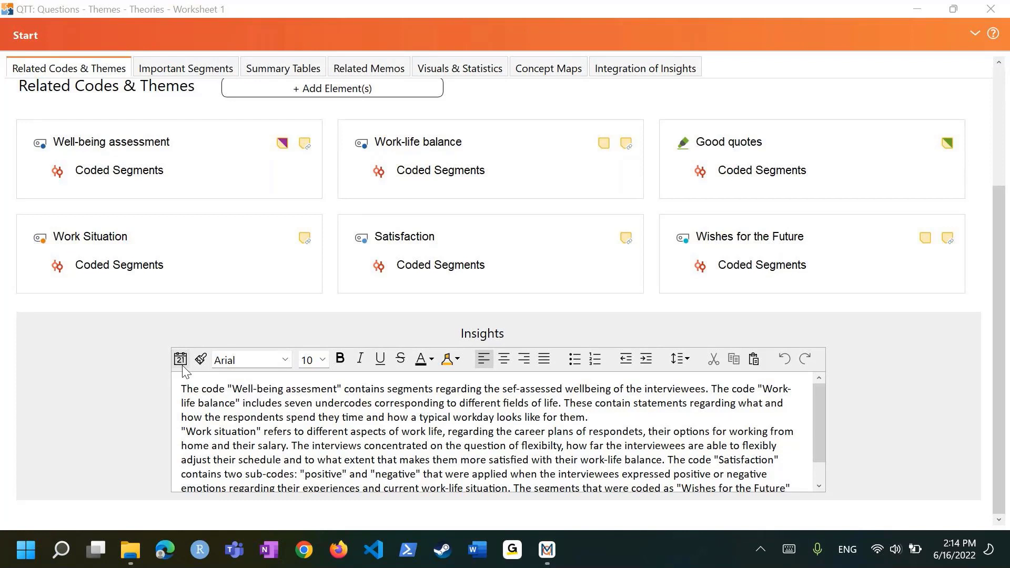
left_click(135, 364)
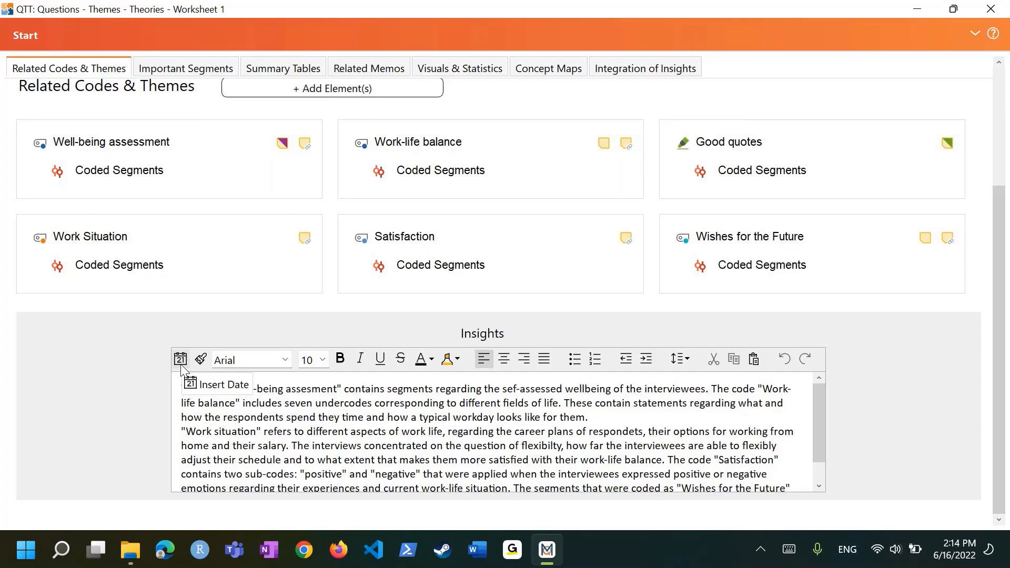
left_click(285, 361)
left_click(284, 361)
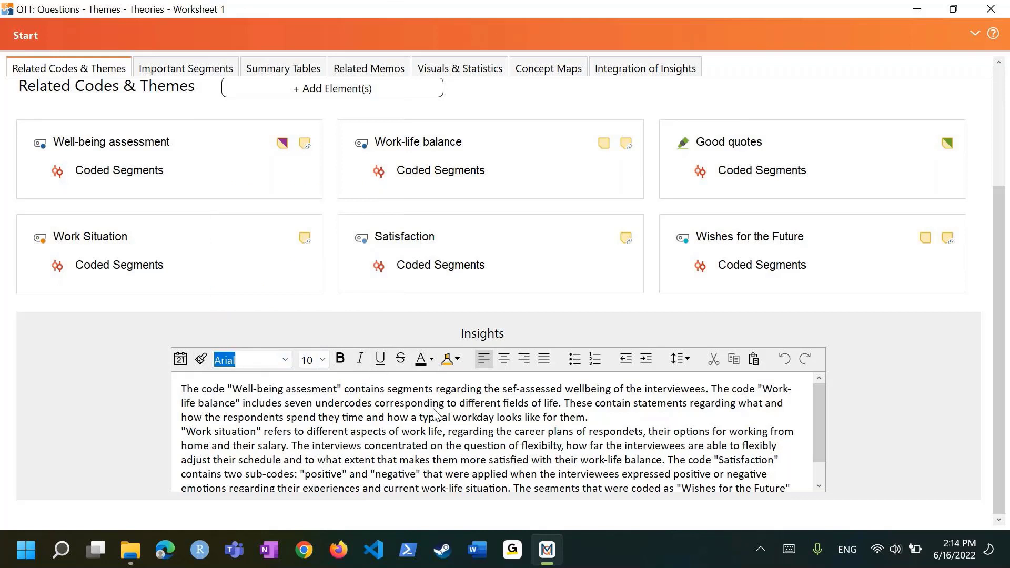
right_click(624, 423)
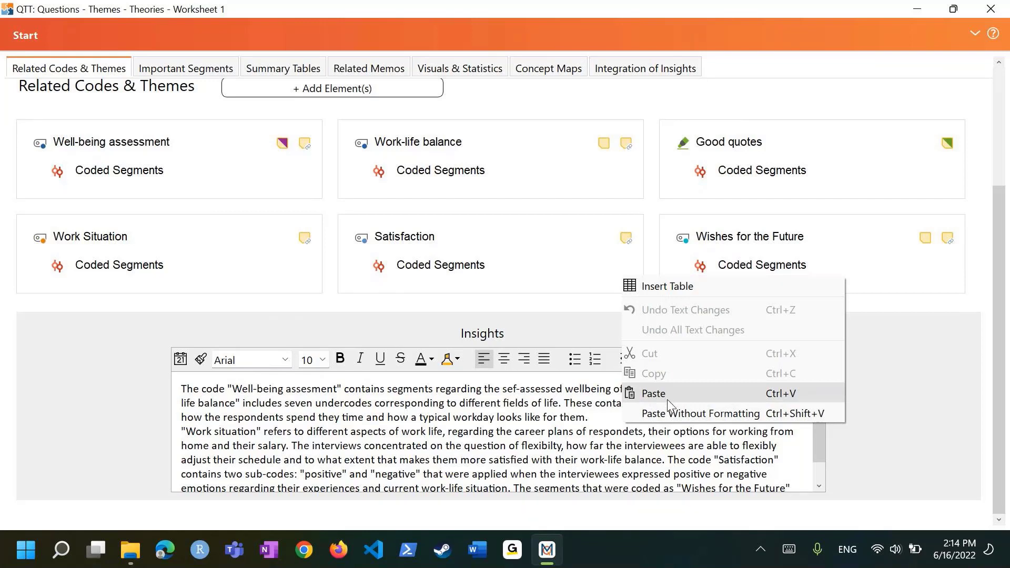
left_click(476, 466)
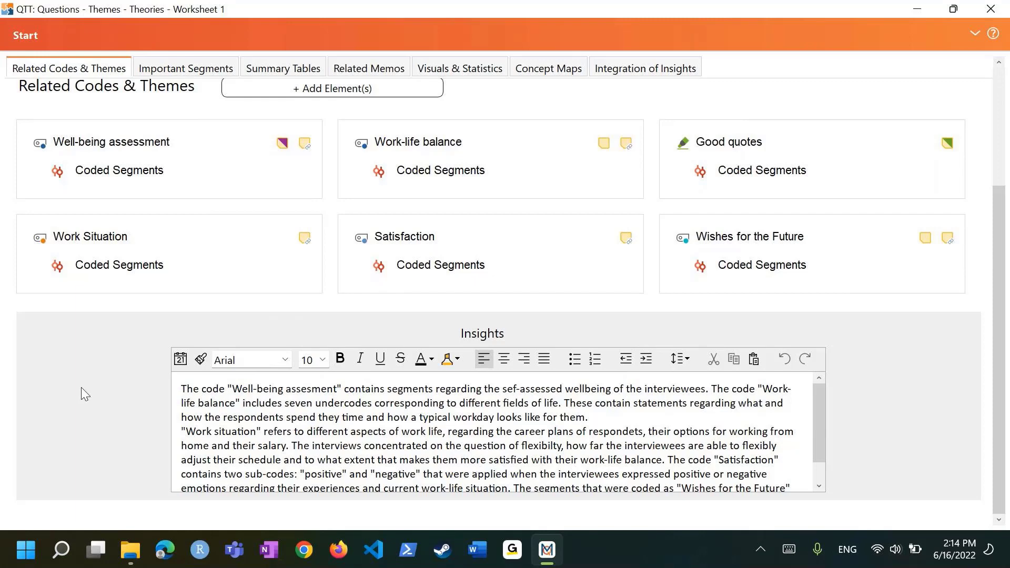
Review the Related Codes & Themes cards and read the accompanying Insights text through to its end
scroll(83, 393, "up", 1)
scroll(83, 394, "up", 1)
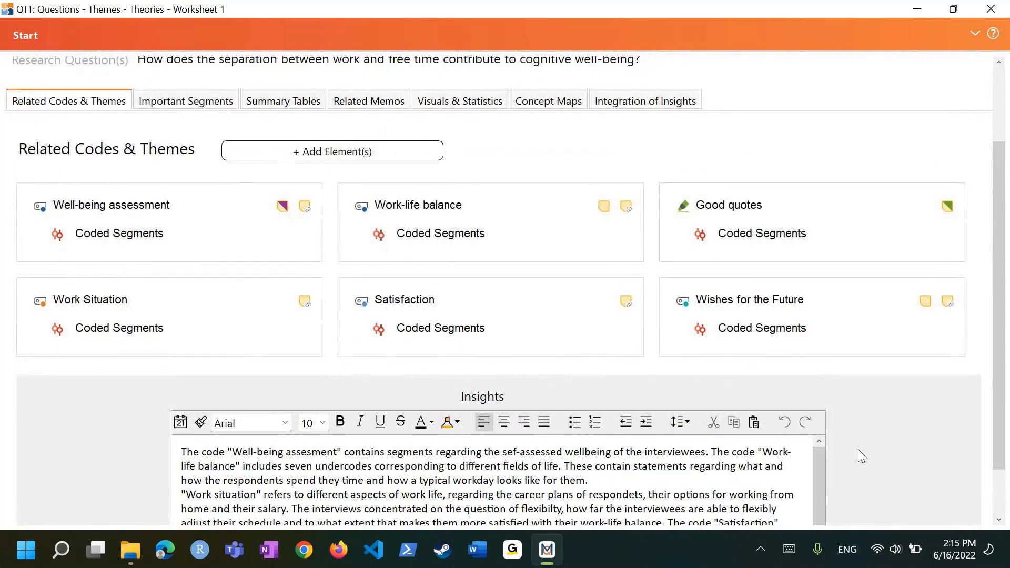
scroll(348, 451, "down", 1)
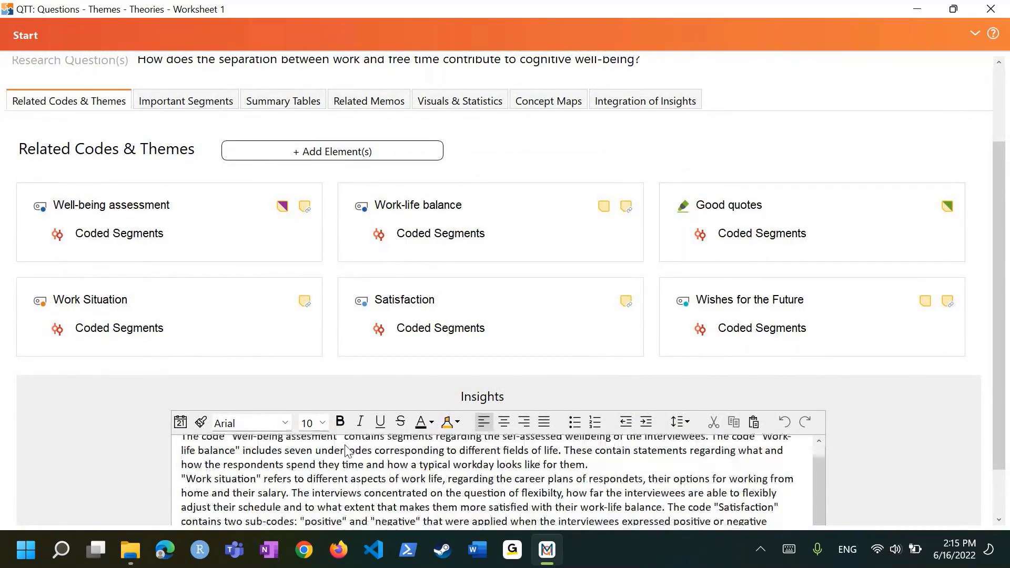
scroll(125, 442, "down", 1)
scroll(121, 443, "down", 1)
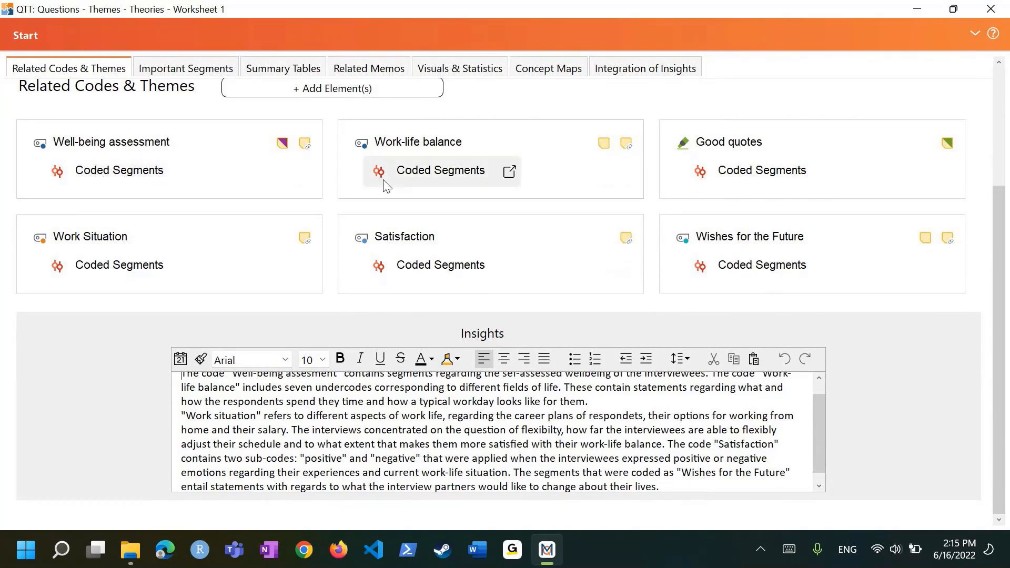
scroll(511, 325, "up", 5)
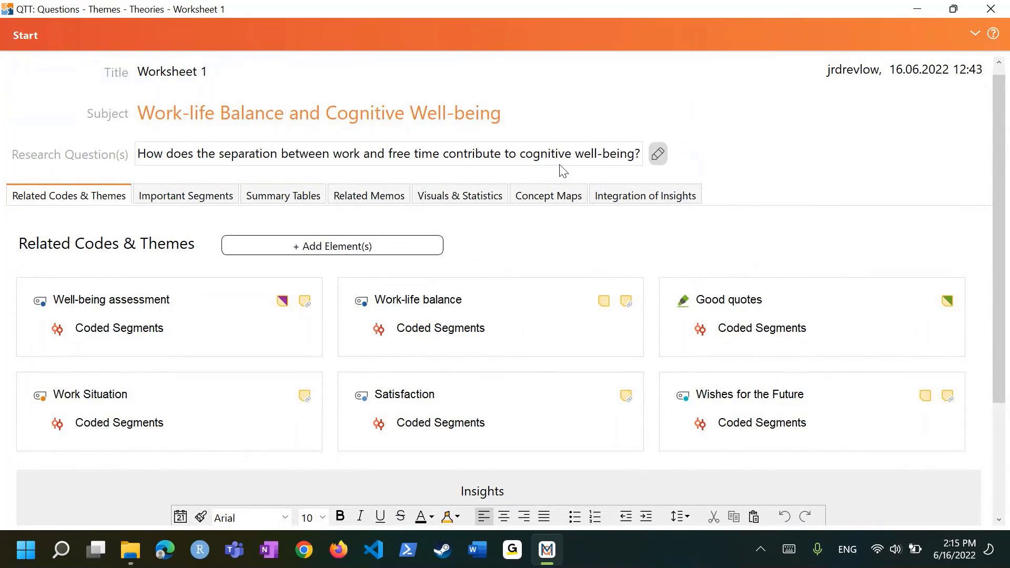
In the Important Segments section, move the "Ideal would probably be…" quote to the first place among the segments
left_click(192, 197)
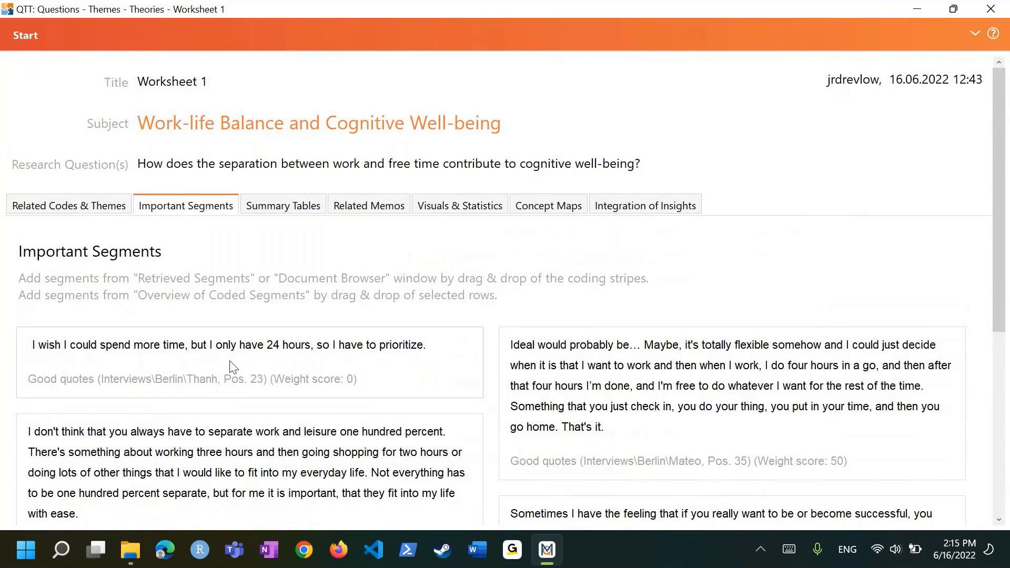
scroll(232, 365, "down", 2)
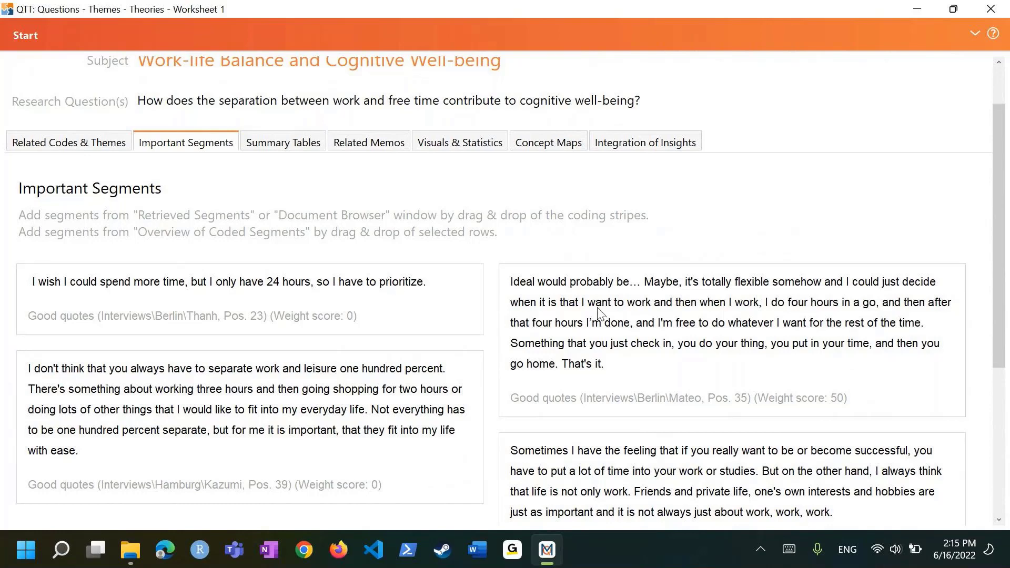
left_click_drag(601, 311, 376, 301)
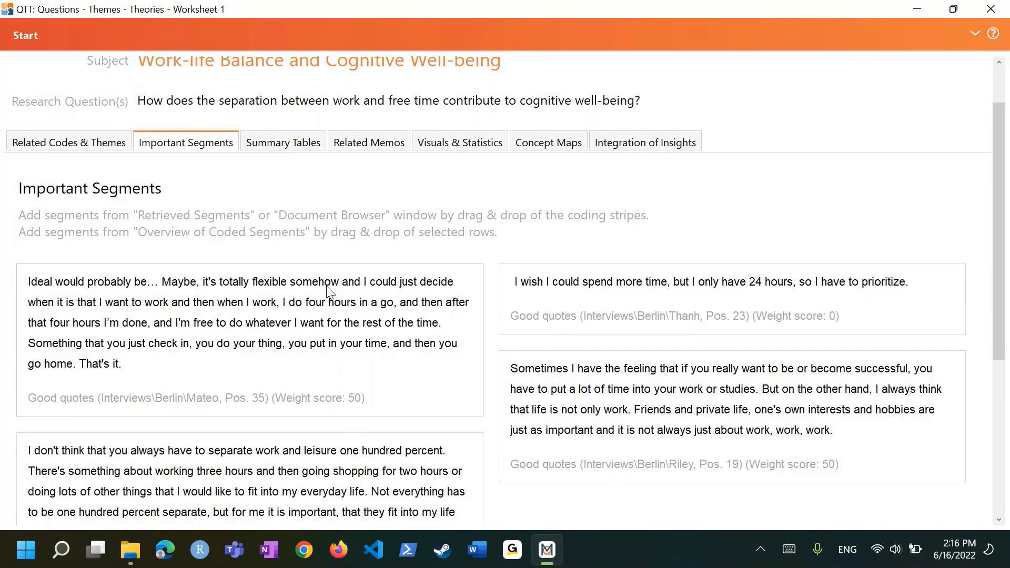
Review the remaining important segments and the Insights text written below them
scroll(326, 286, "down", 5)
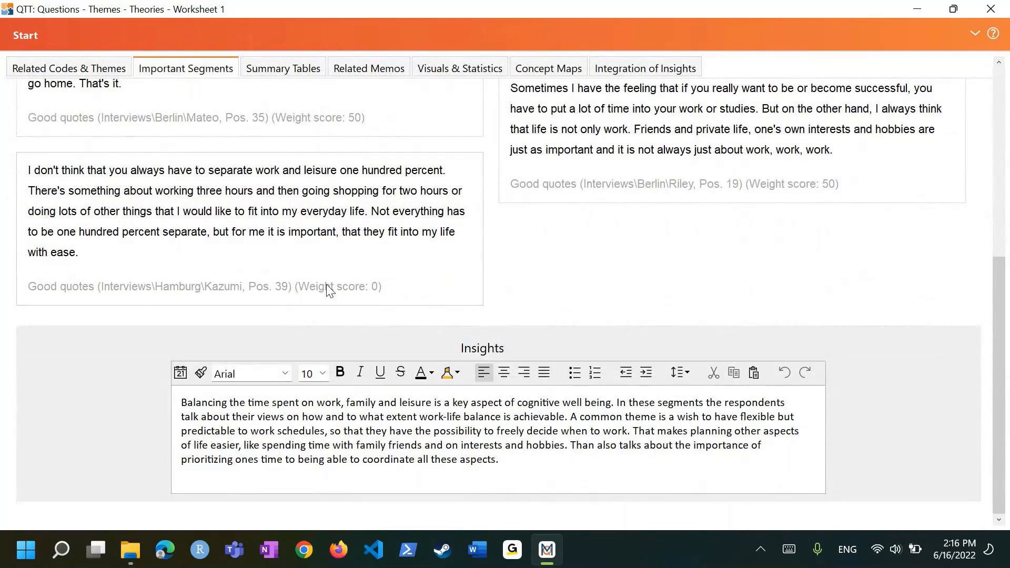
scroll(326, 285, "up", 3)
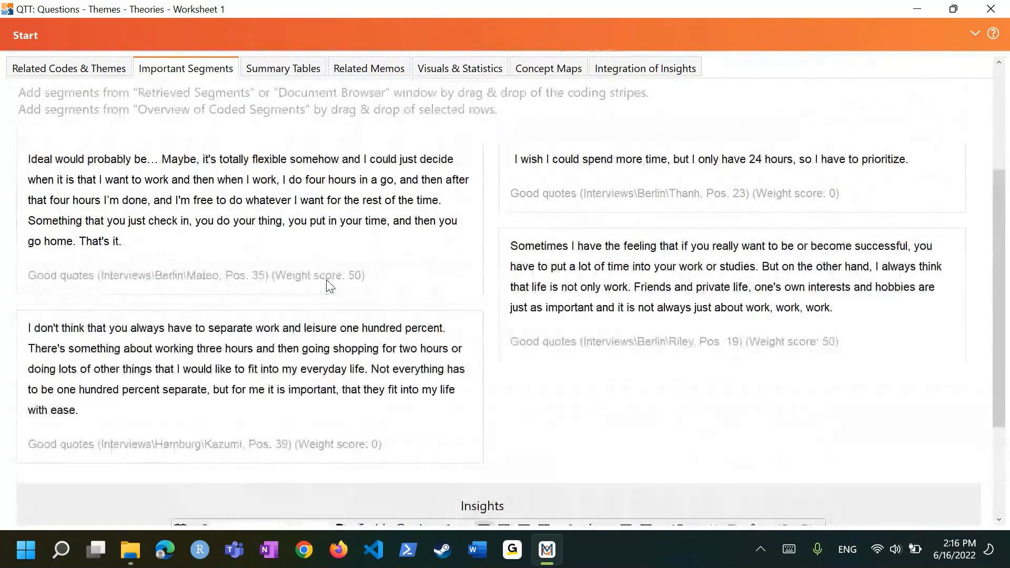
scroll(328, 286, "up", 2)
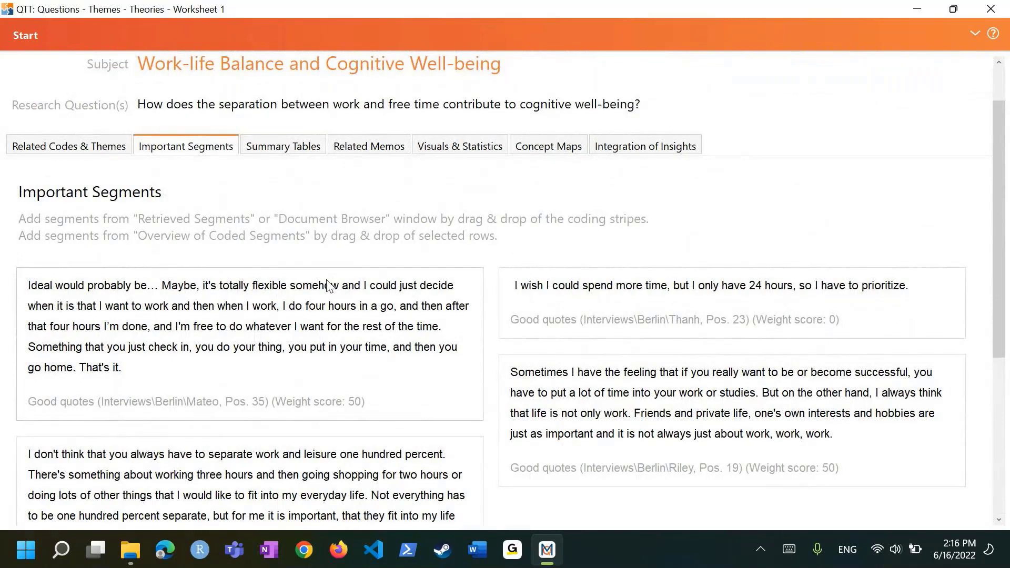
scroll(327, 284, "up", 1)
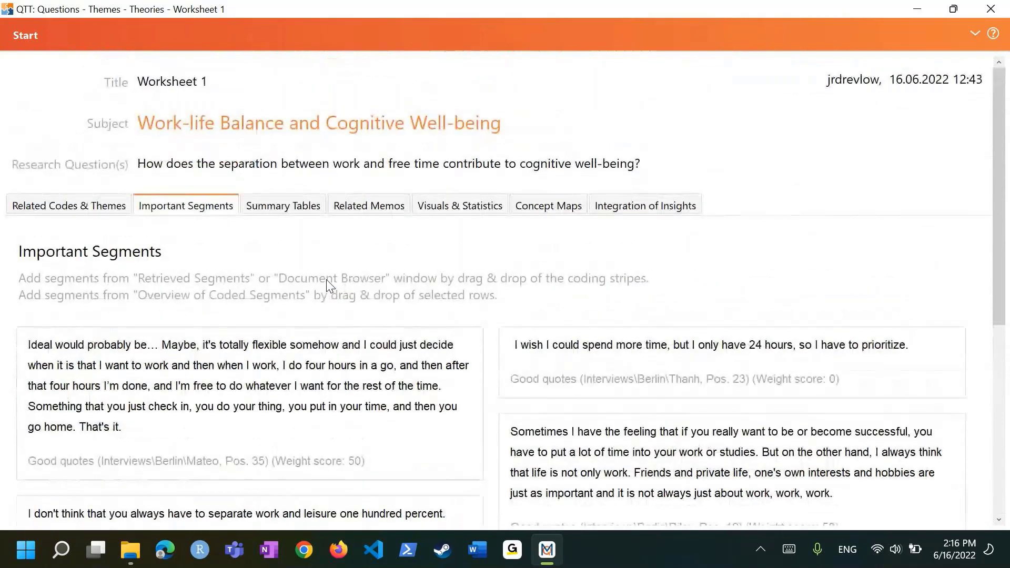
In the Summary Tables section, check which tables can be added without adding any, and view the table's copy and removal options
left_click(299, 212)
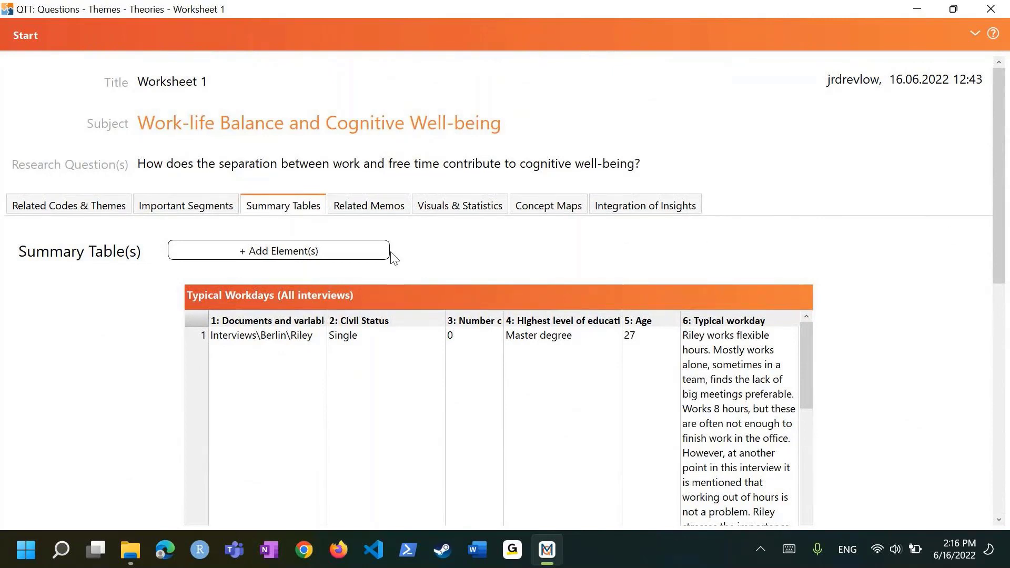
left_click(295, 252)
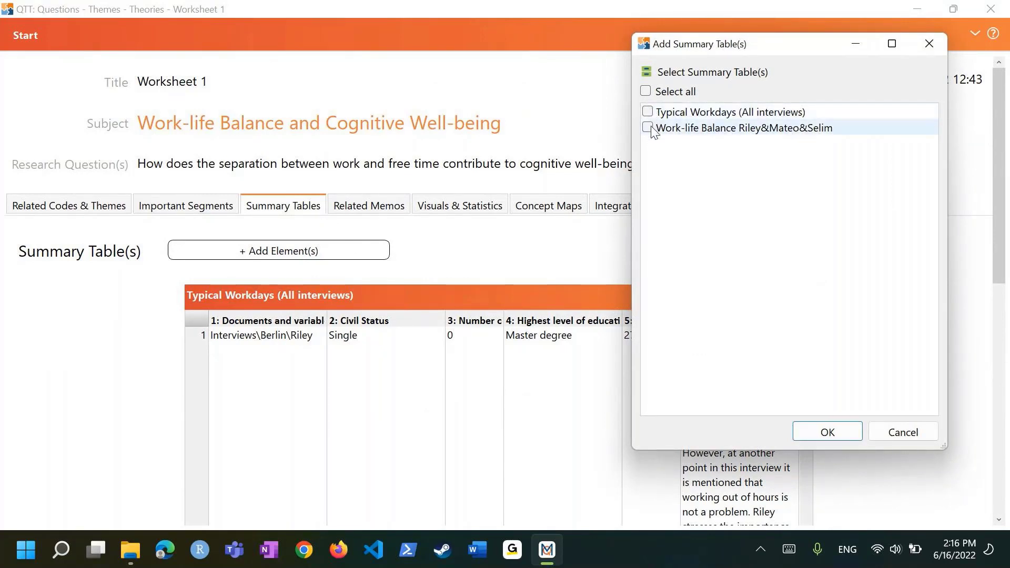
left_click(900, 434)
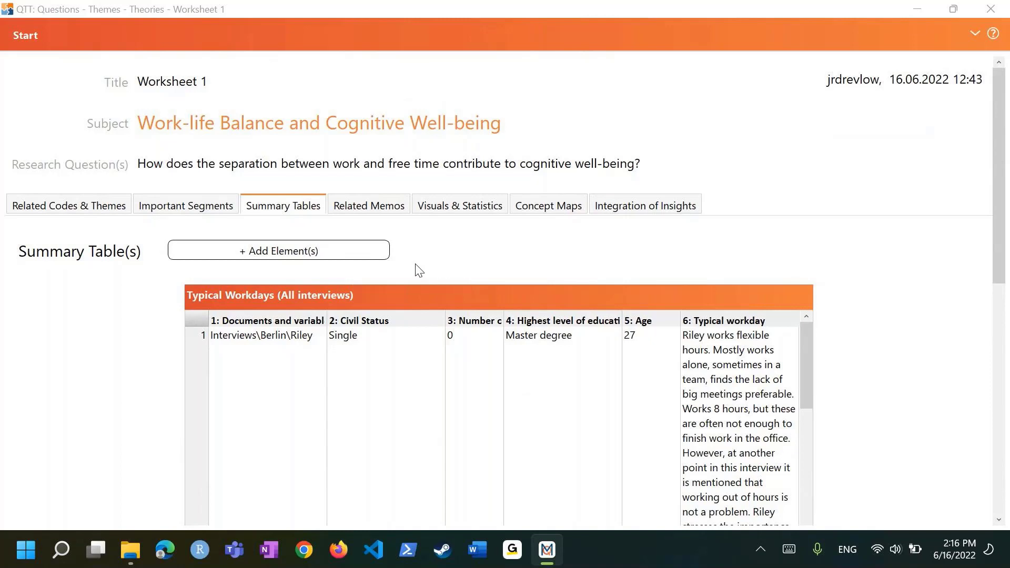
right_click(283, 208)
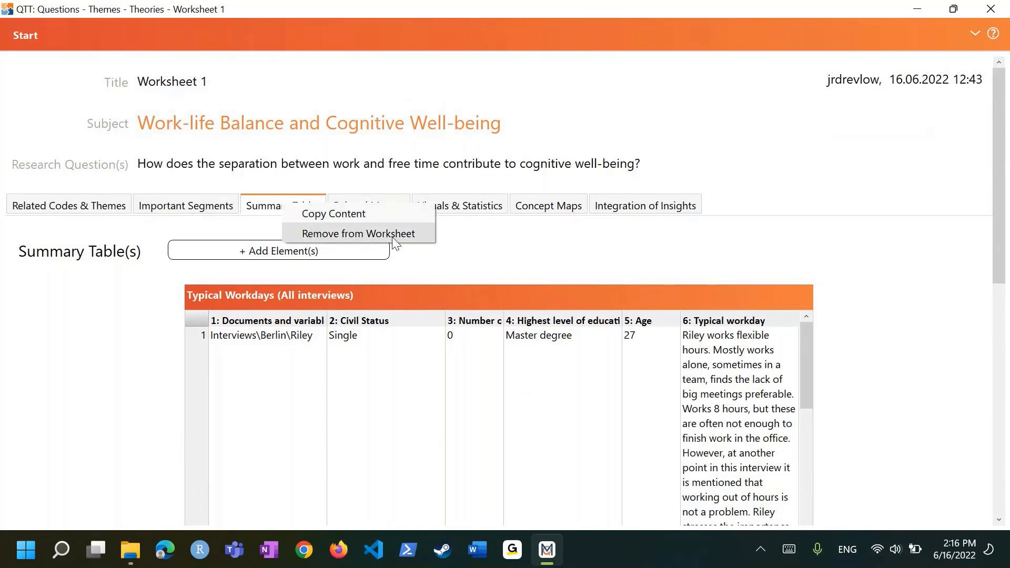
left_click(456, 264)
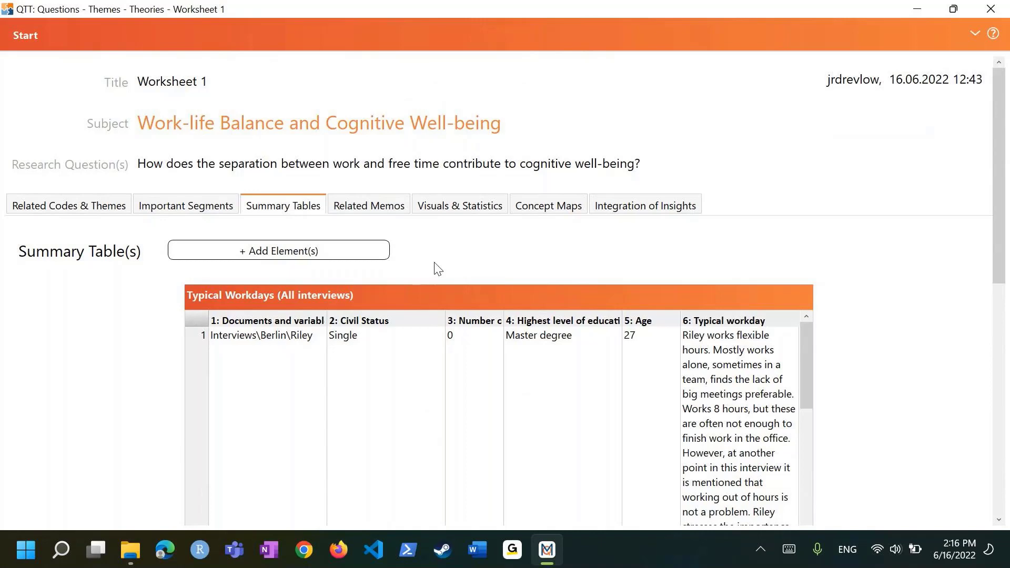
In the Related Memos section, move the memo about the Saturday home interview ahead of the case summary memo
left_click(357, 211)
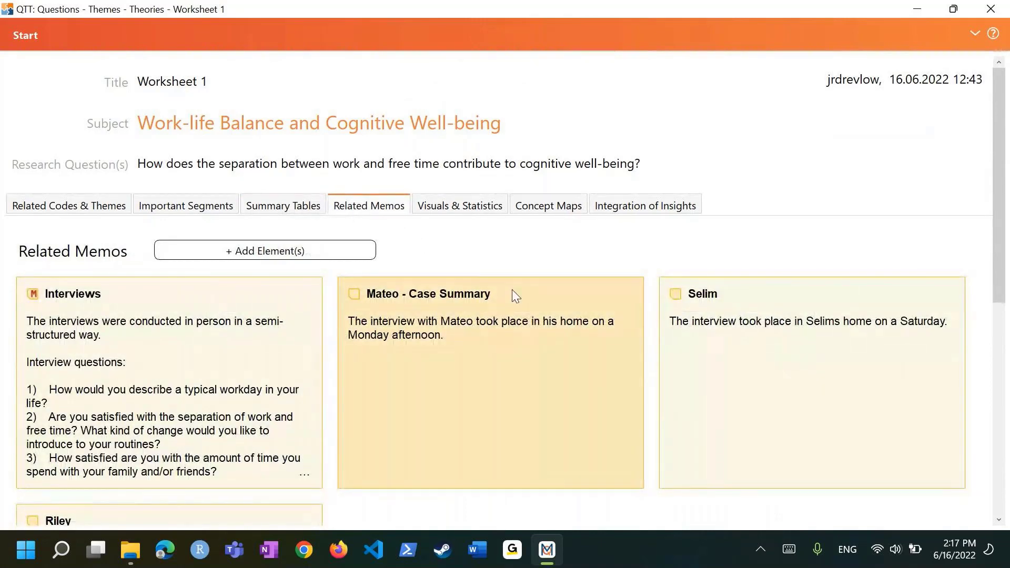
scroll(514, 299, "down", 1)
left_click_drag(818, 310, 393, 271)
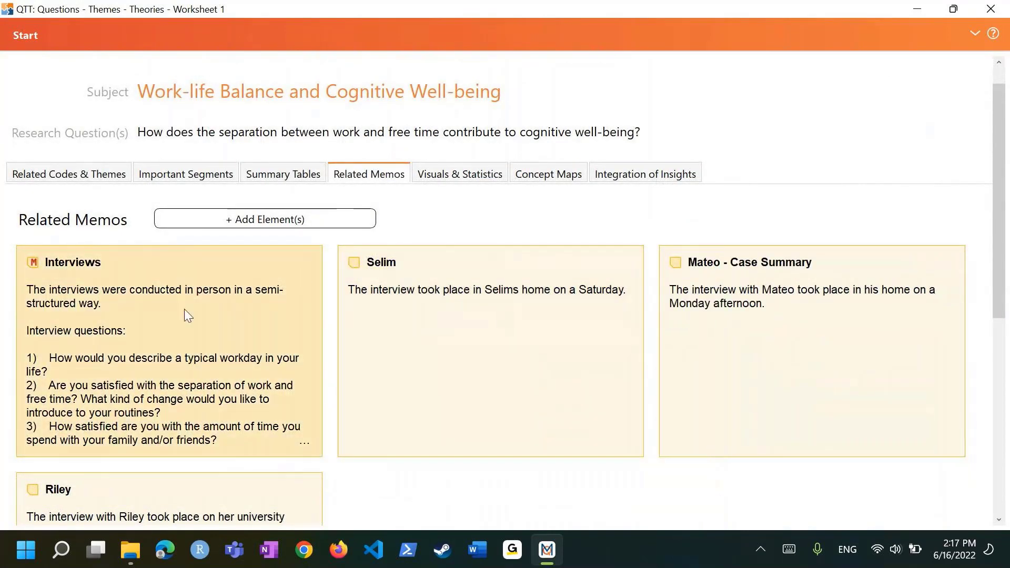
Look through the remaining related memos and the Interview Settings insights below them
scroll(364, 314, "down", 1)
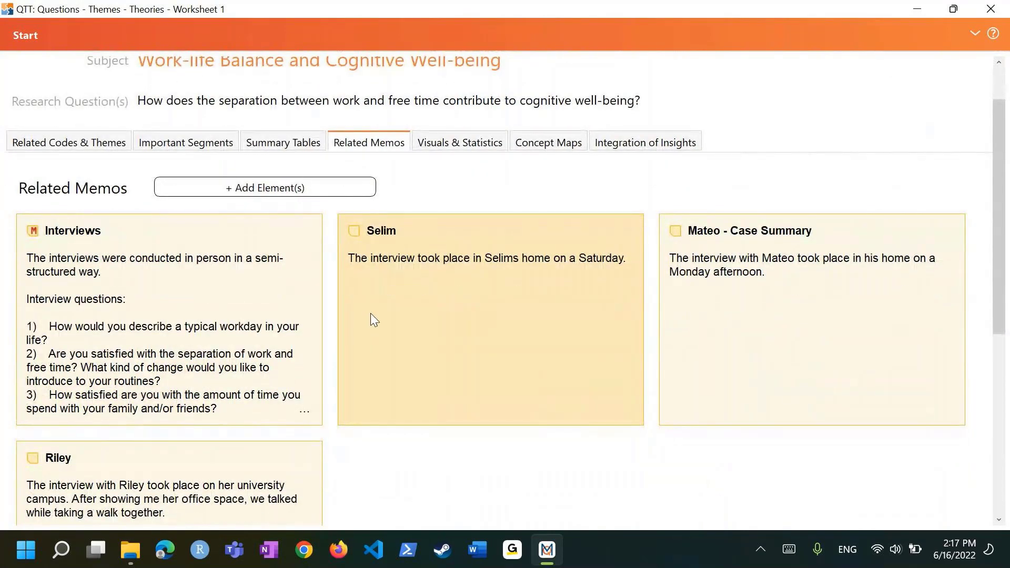
scroll(371, 314, "down", 1)
scroll(370, 313, "down", 10)
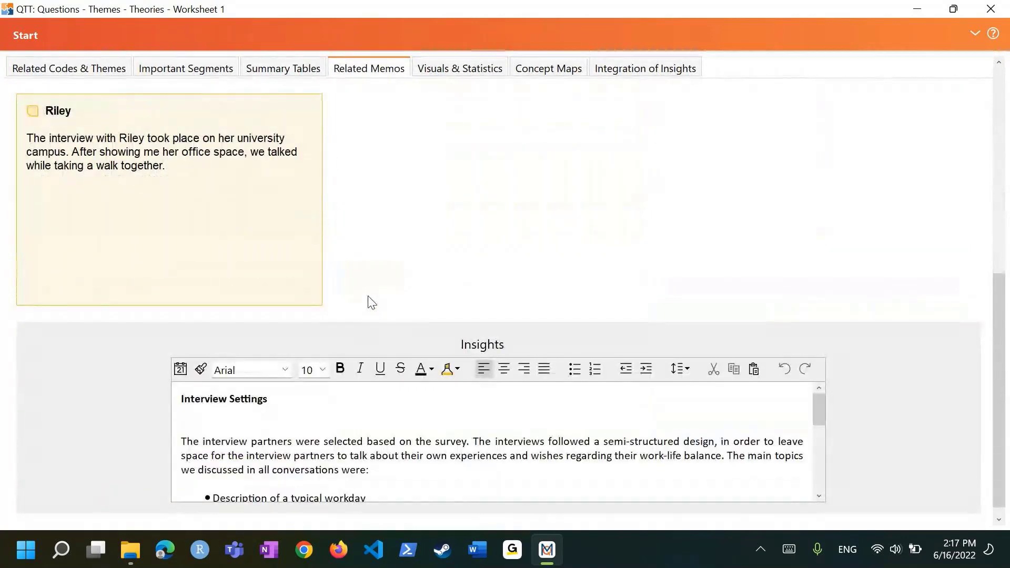
scroll(369, 297, "up", 10)
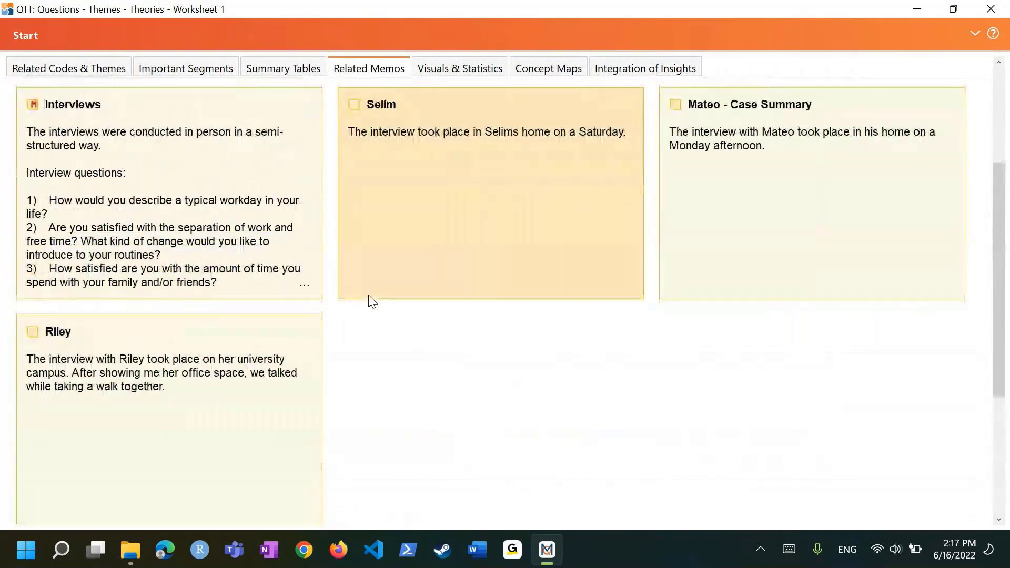
scroll(368, 295, "up", 1)
Return to the Summary Tables section and read the Insights text beneath the Typical Workdays table
left_click(304, 174)
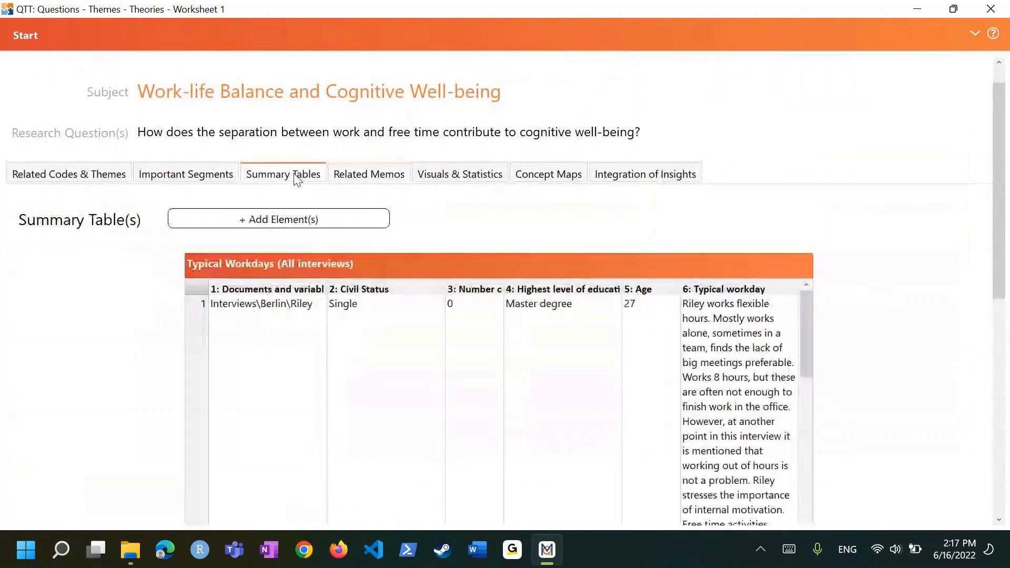
left_click_drag(999, 219, 1001, 435)
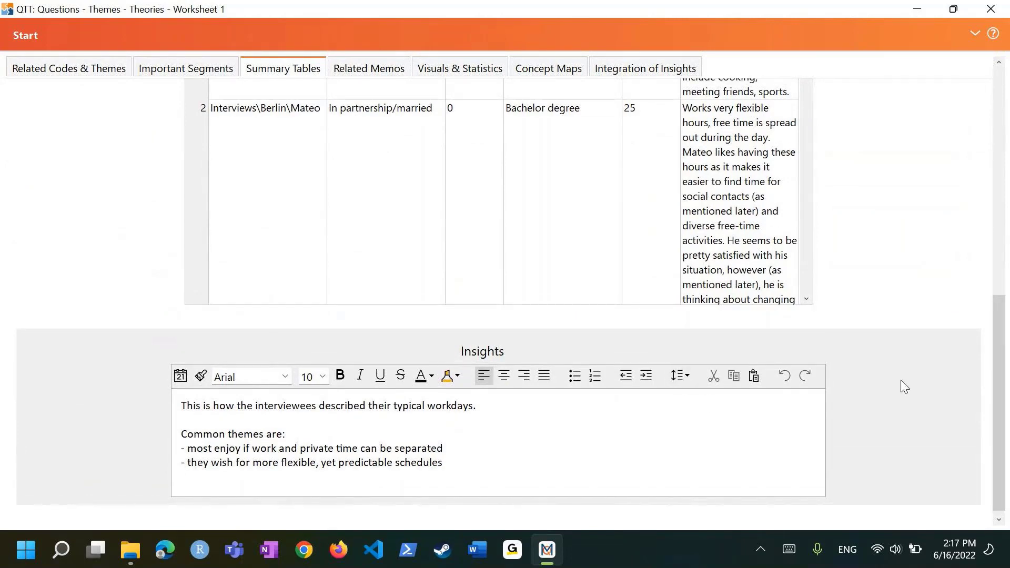
left_click_drag(993, 382, 994, 179)
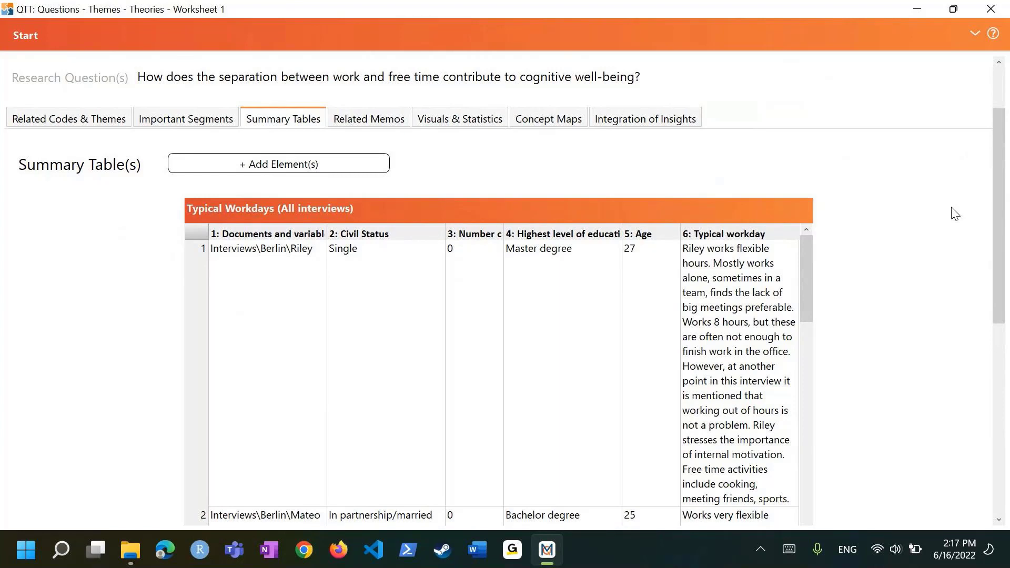
In the Visuals & Statistics section, examine the Profile Comparison Chart and read its full Insights text
left_click(470, 120)
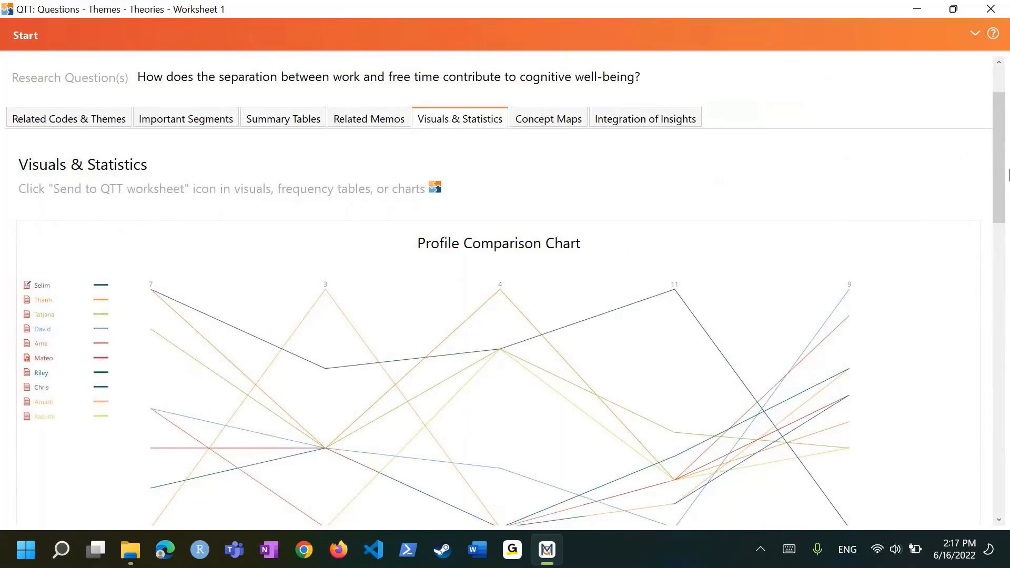
left_click_drag(1000, 184, 983, 214)
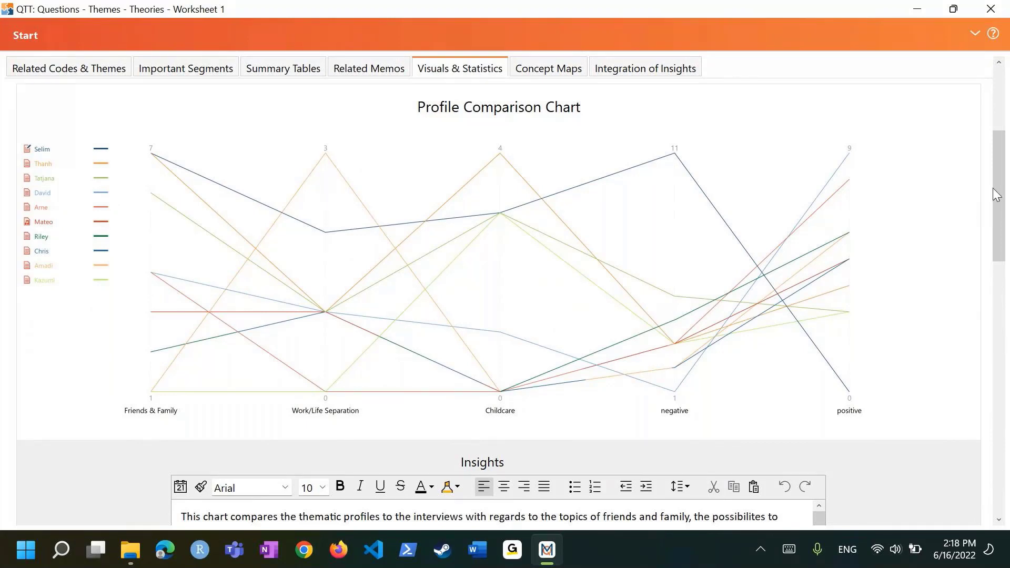
scroll(997, 189, "down", 3)
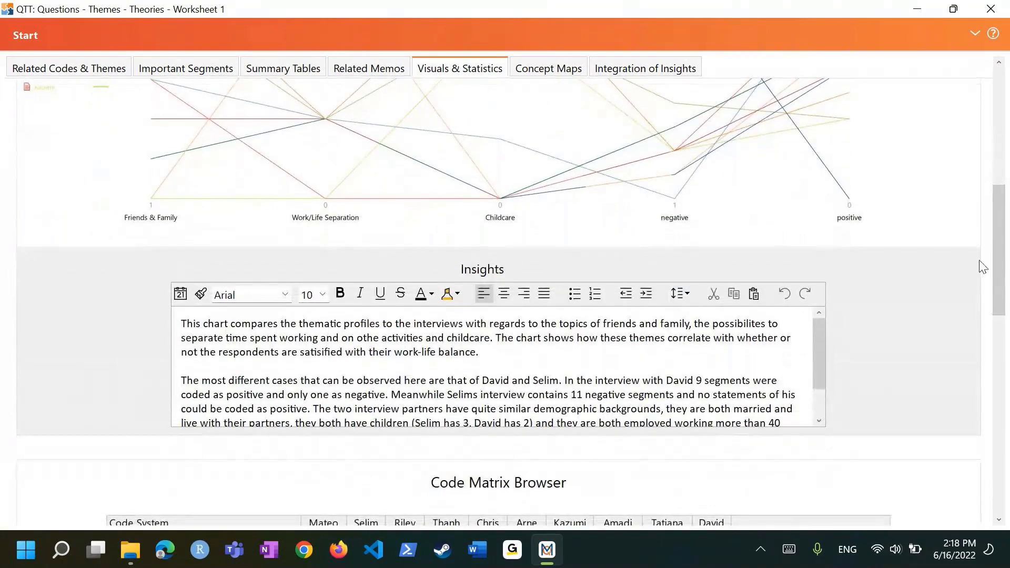
left_click_drag(816, 348, 816, 370)
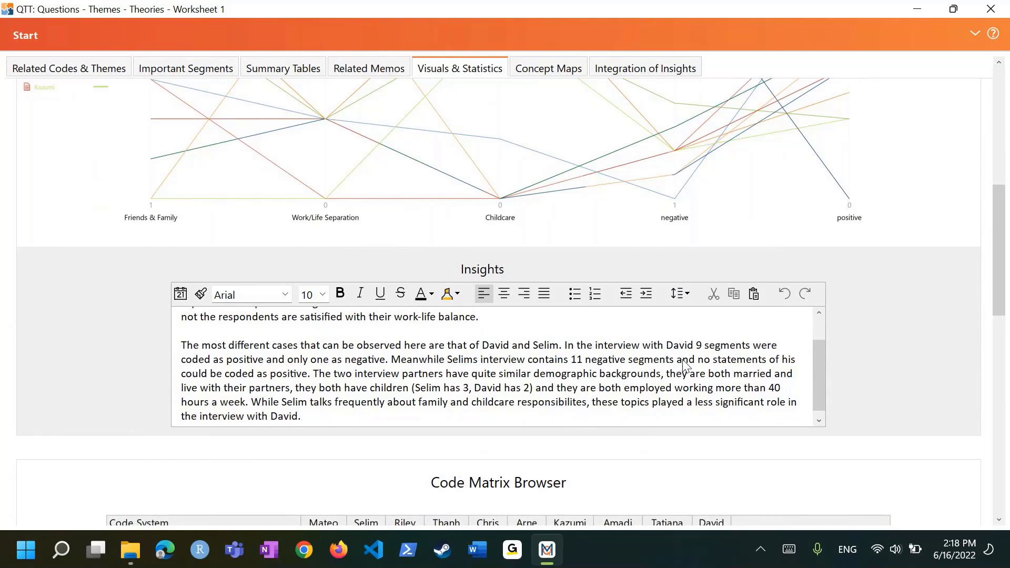
left_click_drag(1001, 269, 1001, 95)
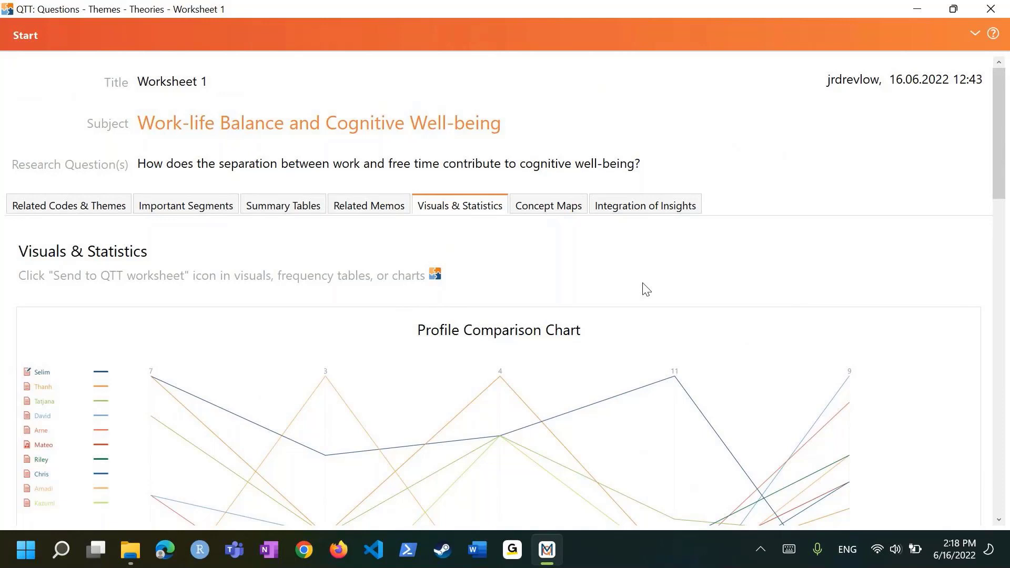
In the Concept Maps section, examine the Two-Cases Model map and read the Insights text below it
left_click(541, 214)
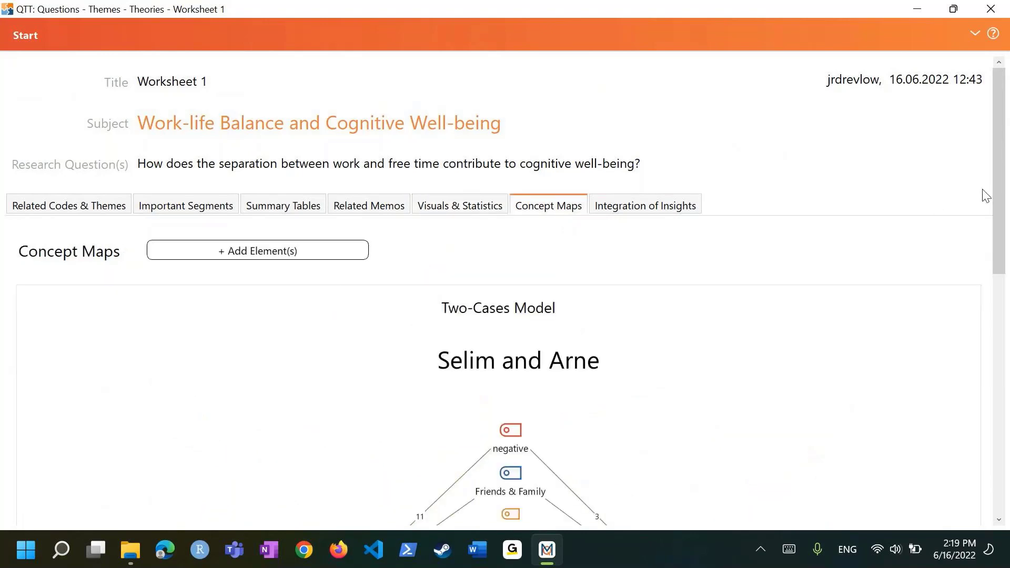
left_click_drag(994, 195, 996, 289)
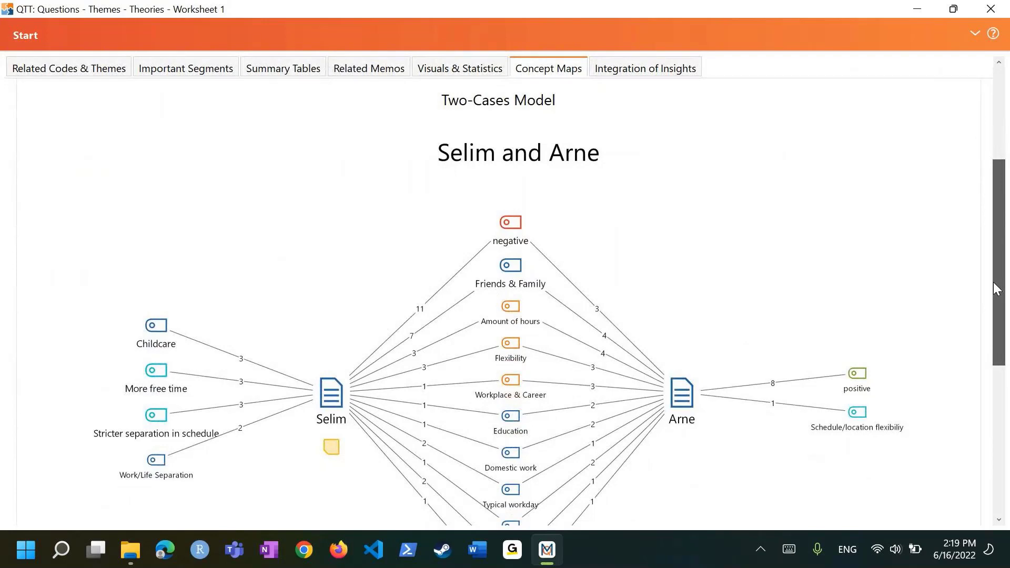
left_click_drag(996, 288, 994, 209)
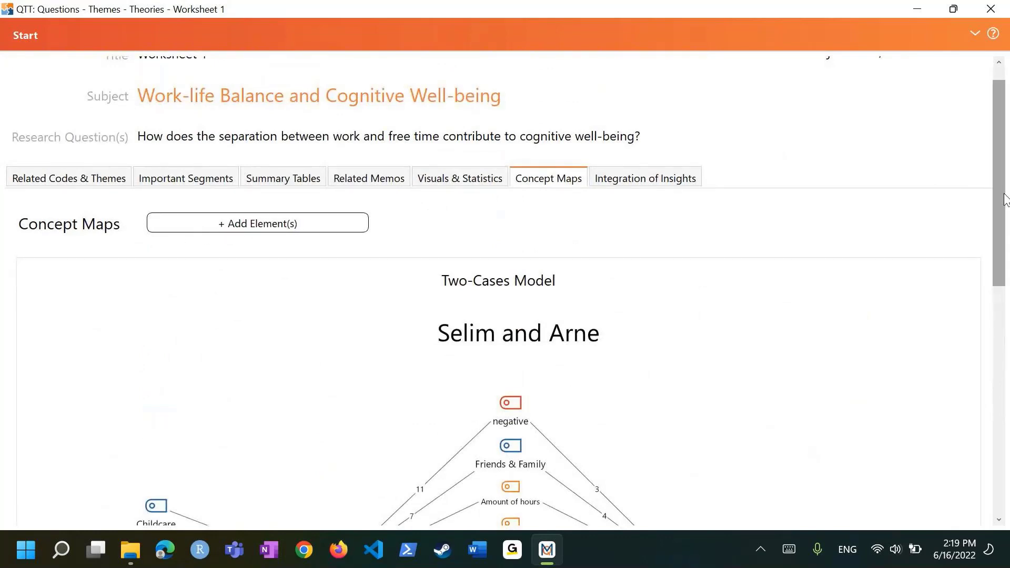
left_click_drag(1003, 192, 1006, 445)
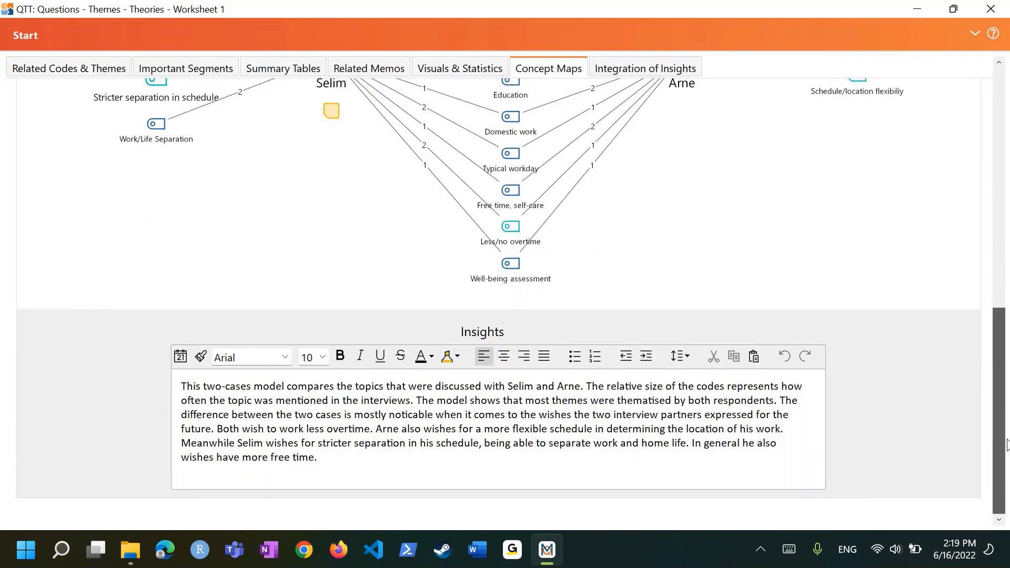
left_click_drag(1005, 444, 979, 118)
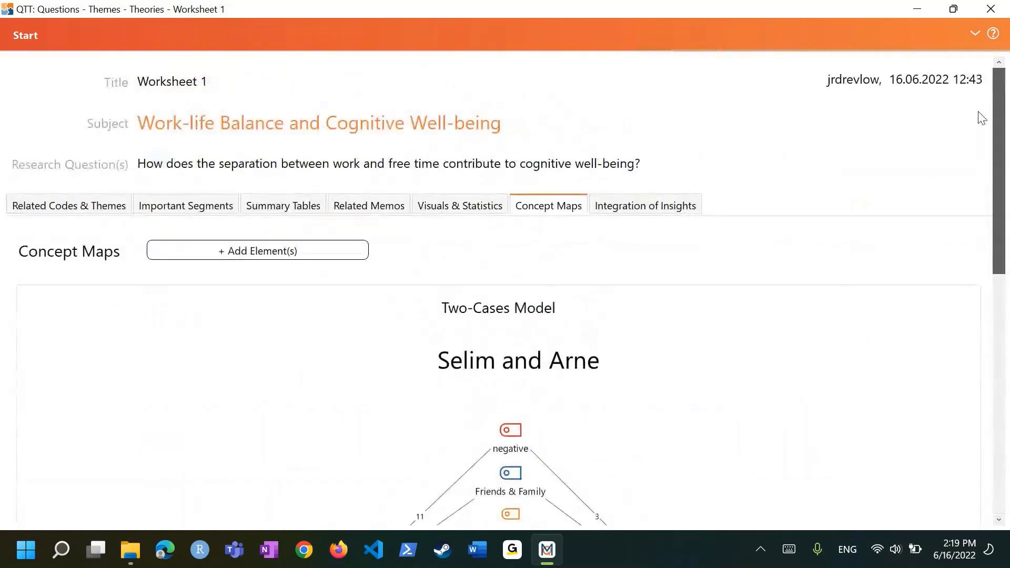
Open the Integration of Insights section and look through the collected insights down to the concluding text
left_click(654, 213)
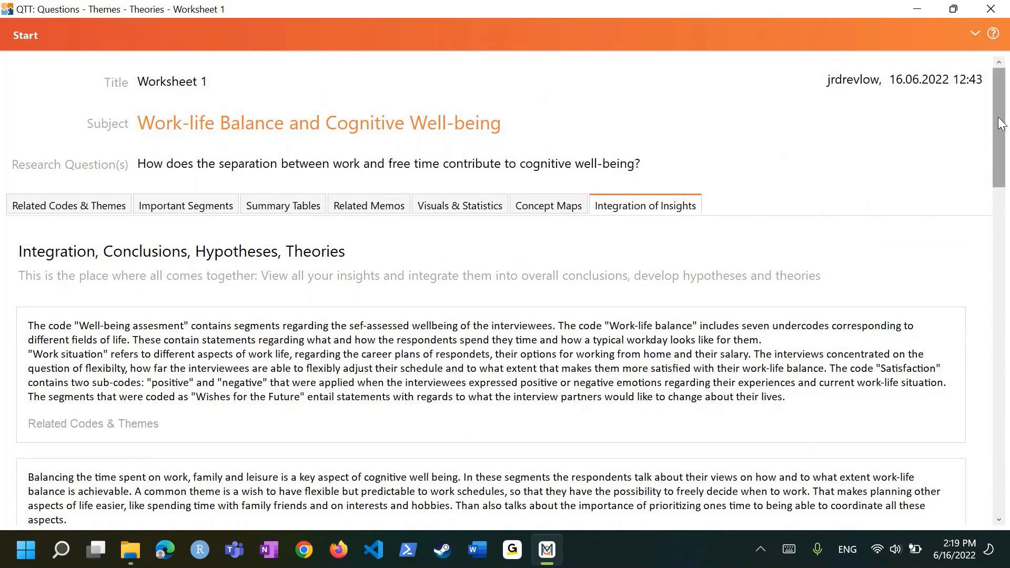
left_click_drag(999, 124, 993, 439)
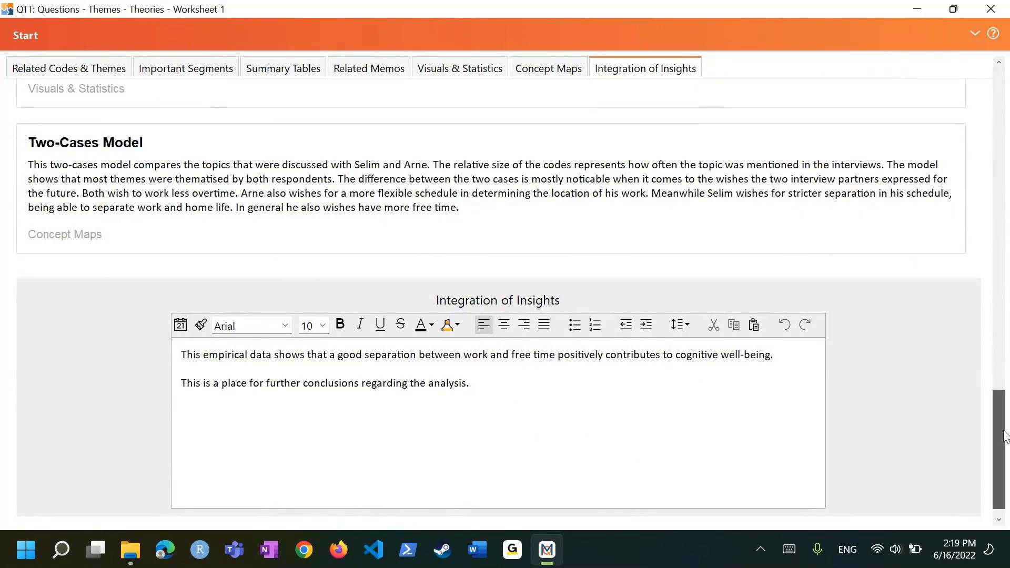
left_click_drag(1004, 436, 994, 333)
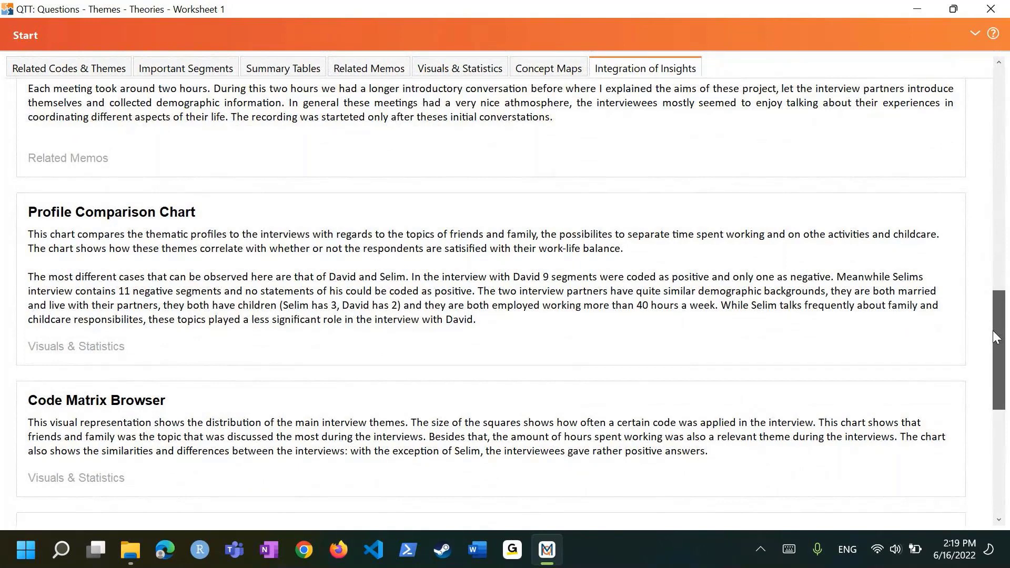
left_click_drag(994, 336, 996, 400)
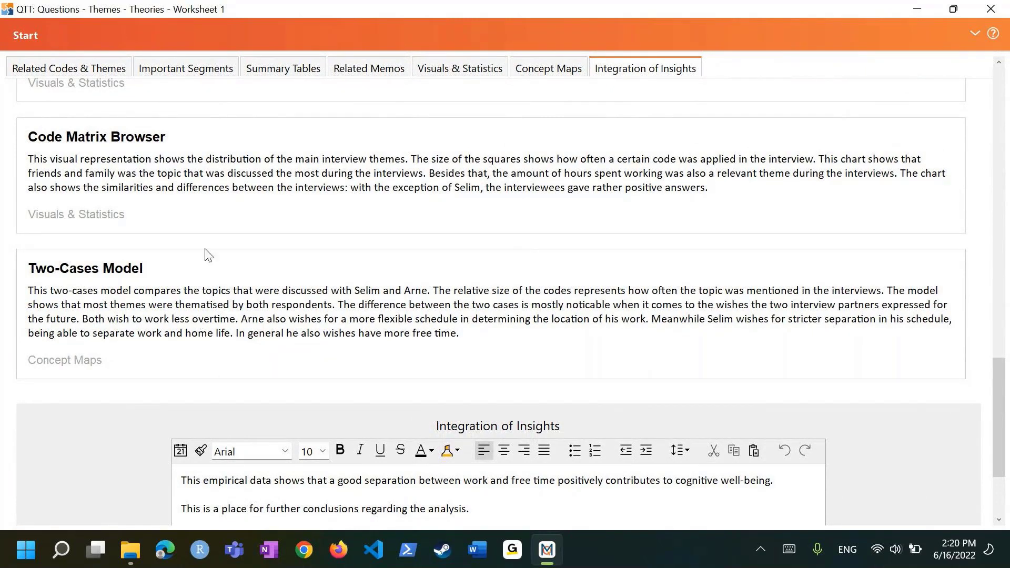
Hide the insights from all sections except Concept Maps, and restore the display of all insights
right_click(262, 354)
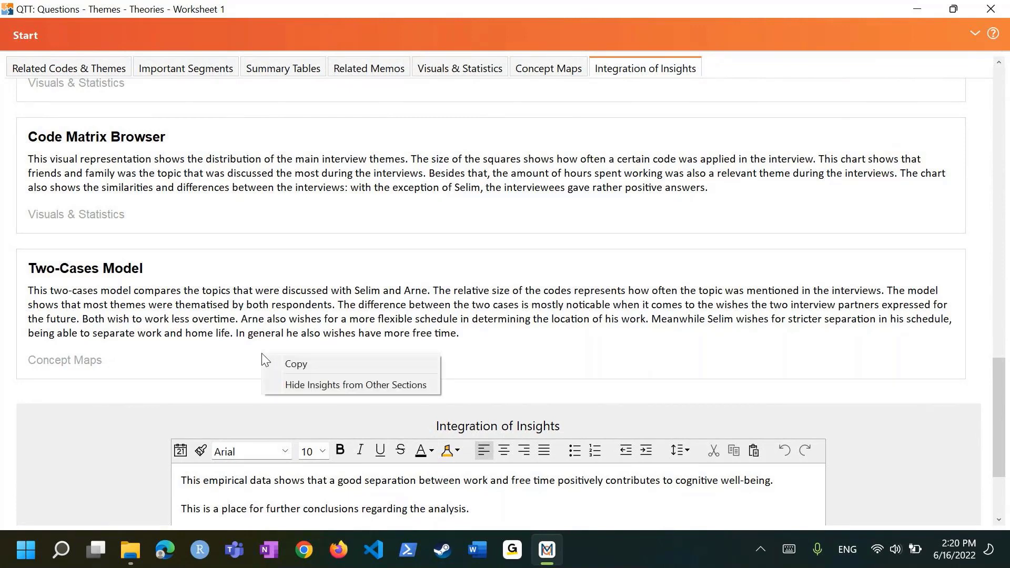
left_click(335, 383)
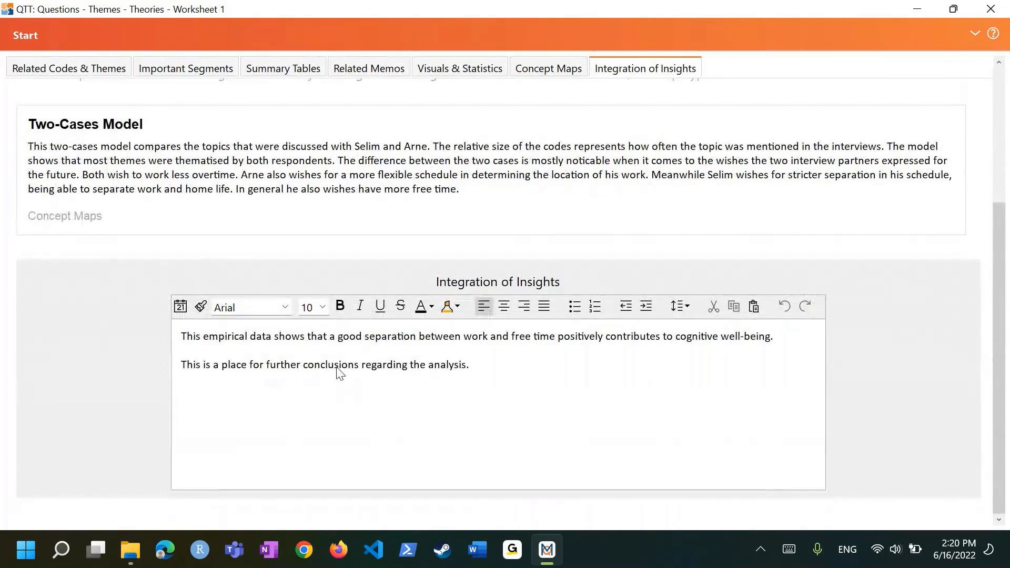
scroll(191, 197, "up", 1)
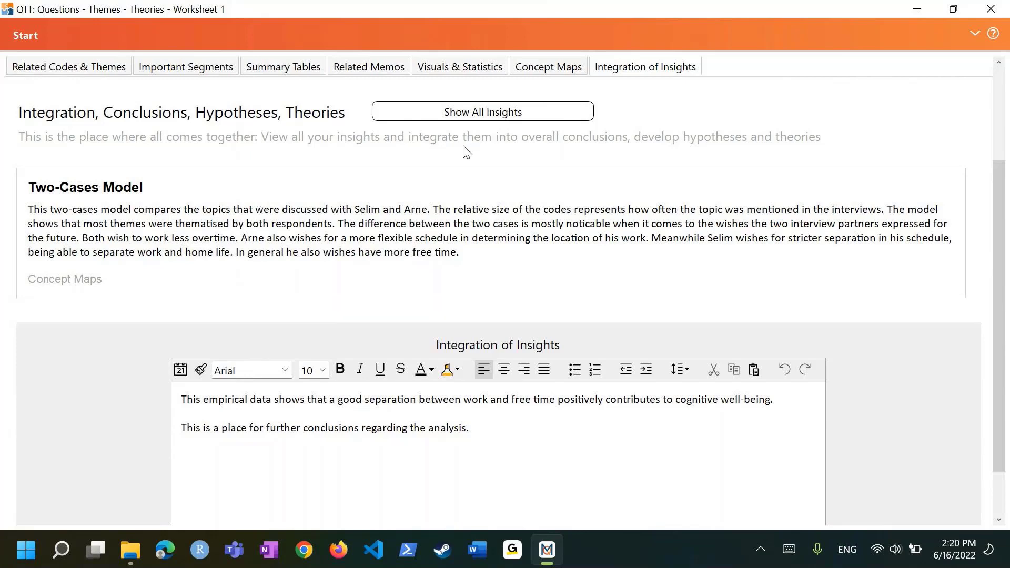
left_click(482, 112)
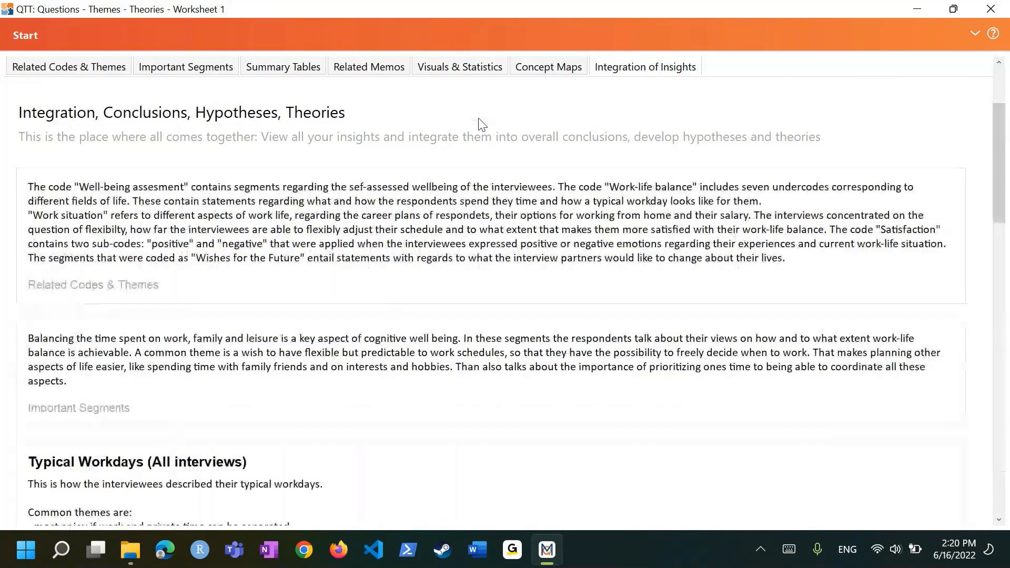
scroll(465, 231, "down", 2)
scroll(470, 232, "up", 5)
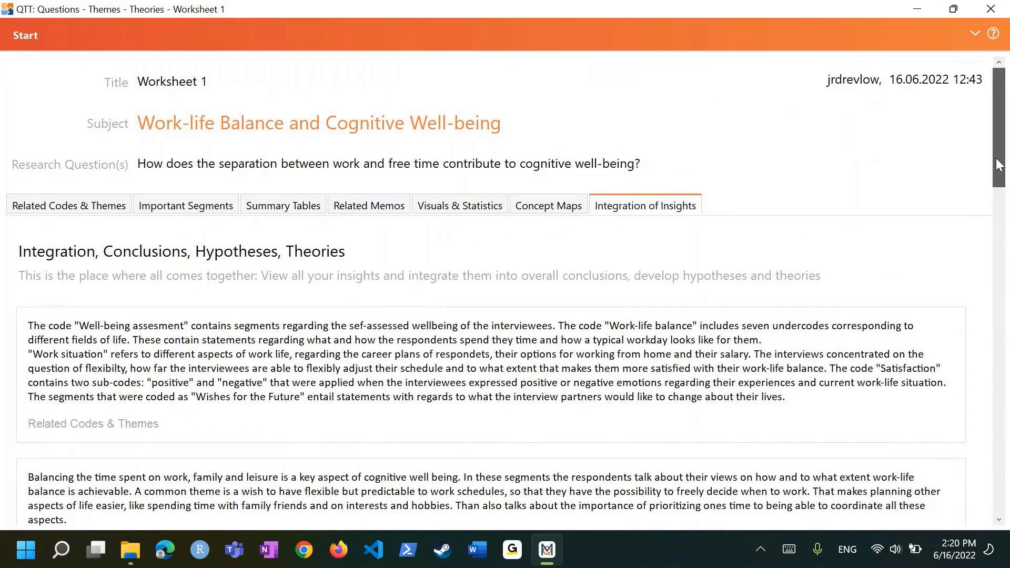
Export the worksheet as the Word document Worksheet 1 in the QTT Webinar folder
left_click(974, 33)
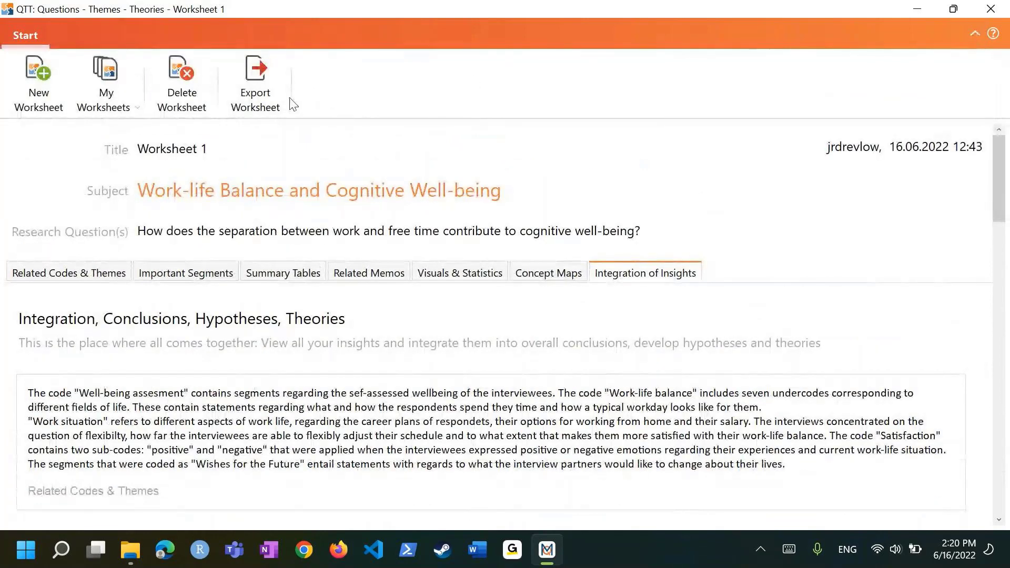
left_click(257, 100)
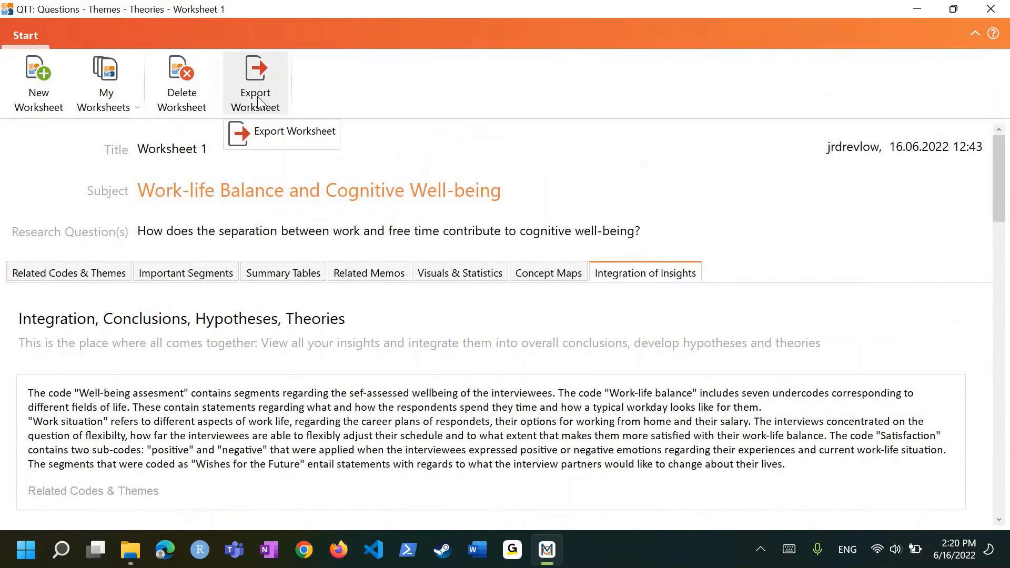
left_click(258, 101)
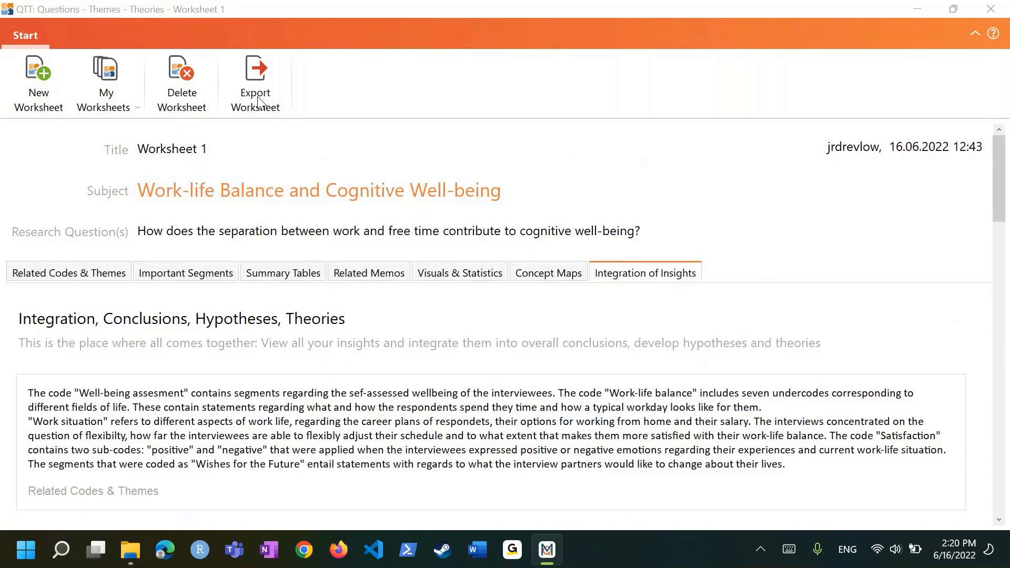
left_click(257, 100)
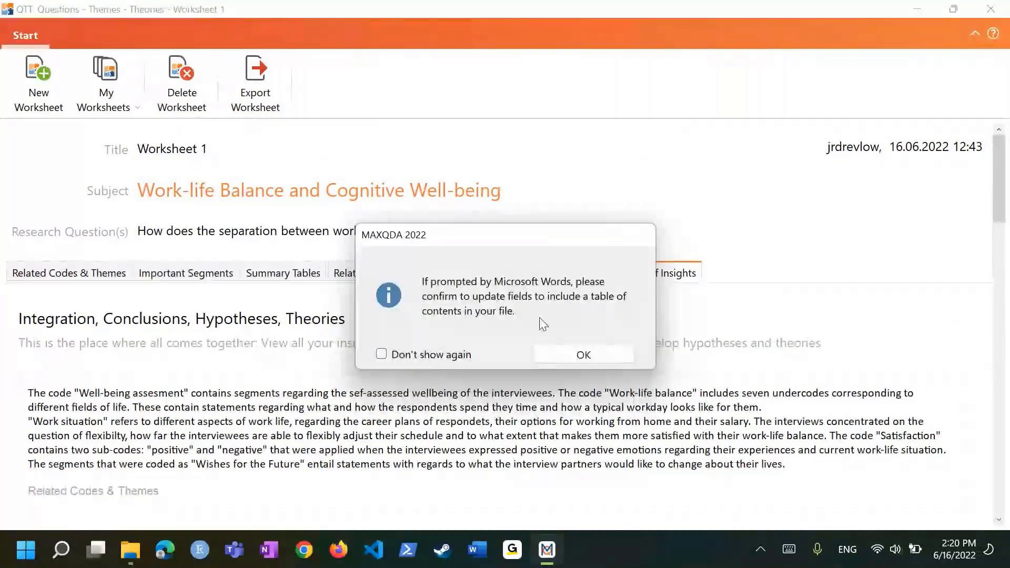
left_click(557, 357)
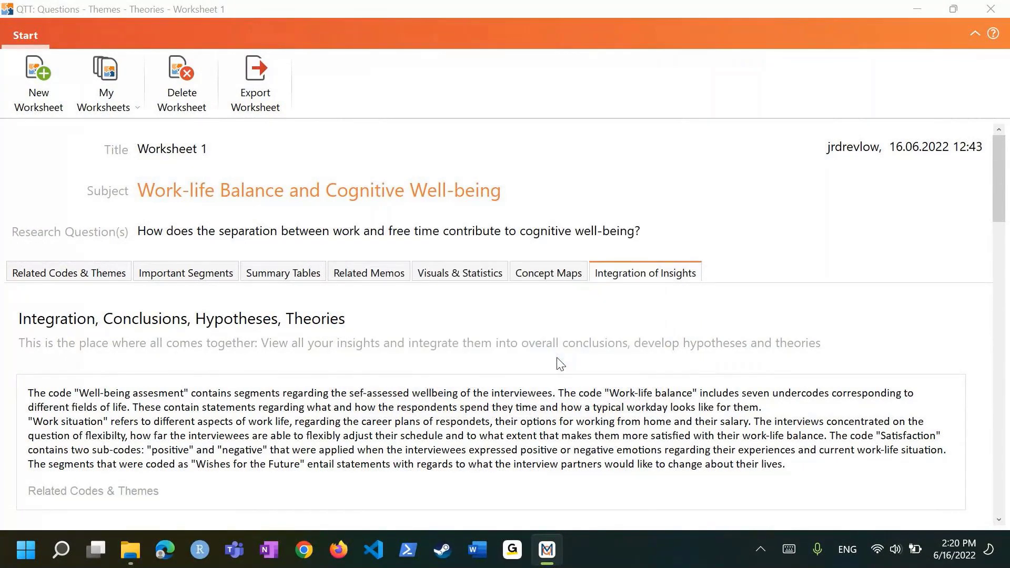
Open the exported Worksheet 1 from the QTT Webinar folder in Word, updating its fields to include the table of contents
left_click(131, 550)
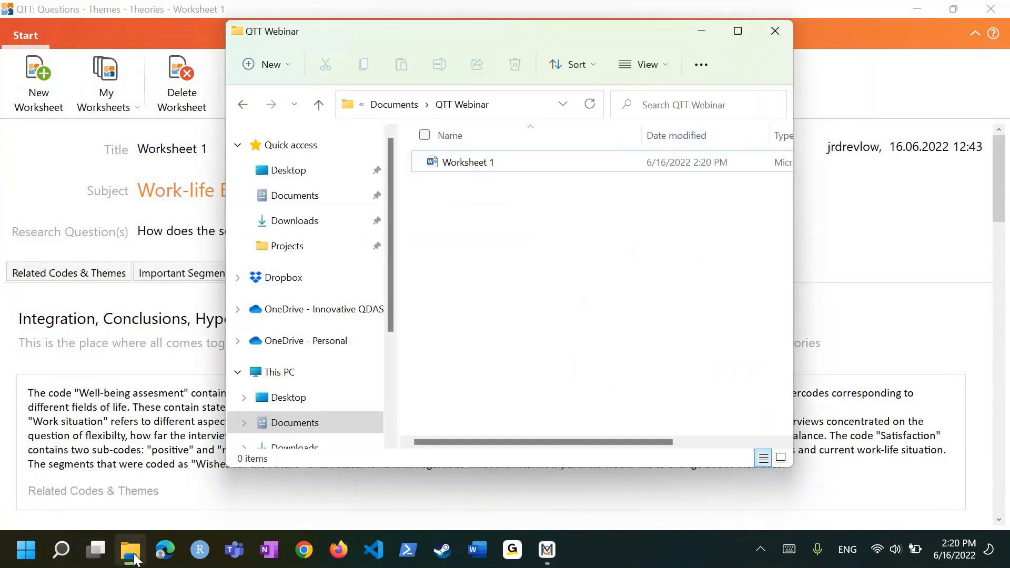
left_click(475, 168)
double_click(475, 168)
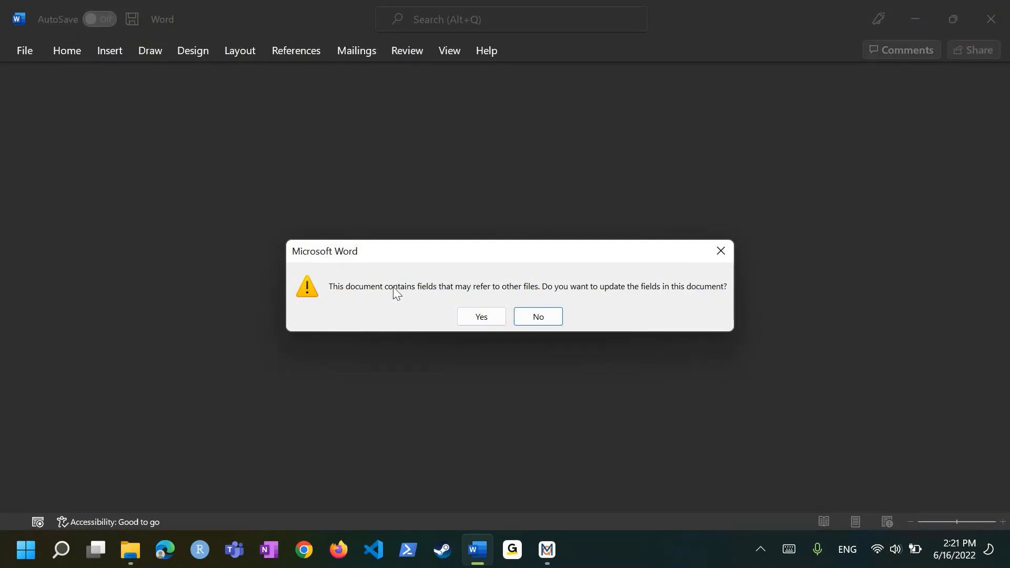
left_click(482, 317)
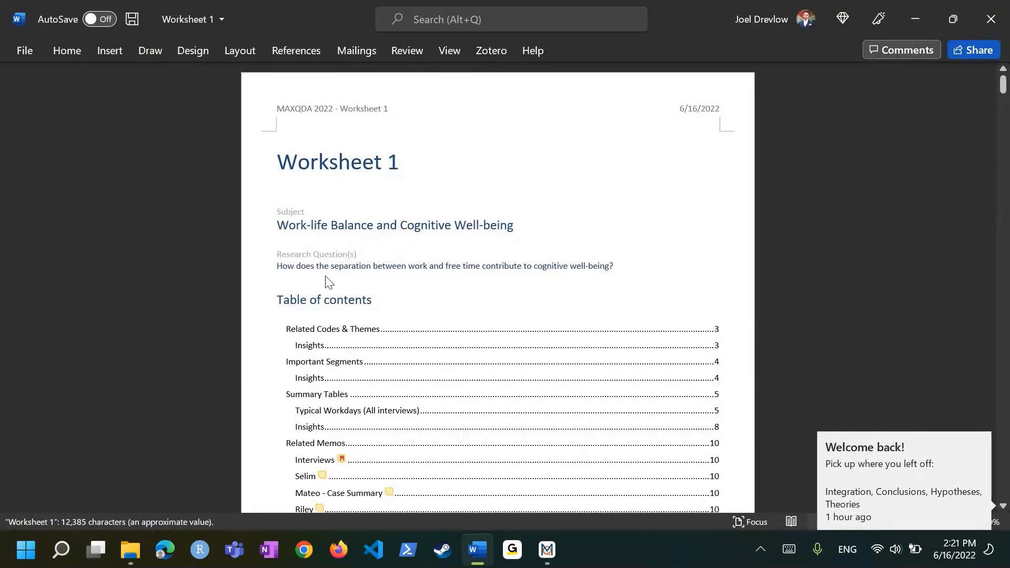
Look through the exported report, examining the Profile Comparison Chart, the Code Matrix Browser picture and its options, and their Insights texts
scroll(326, 283, "down", 5)
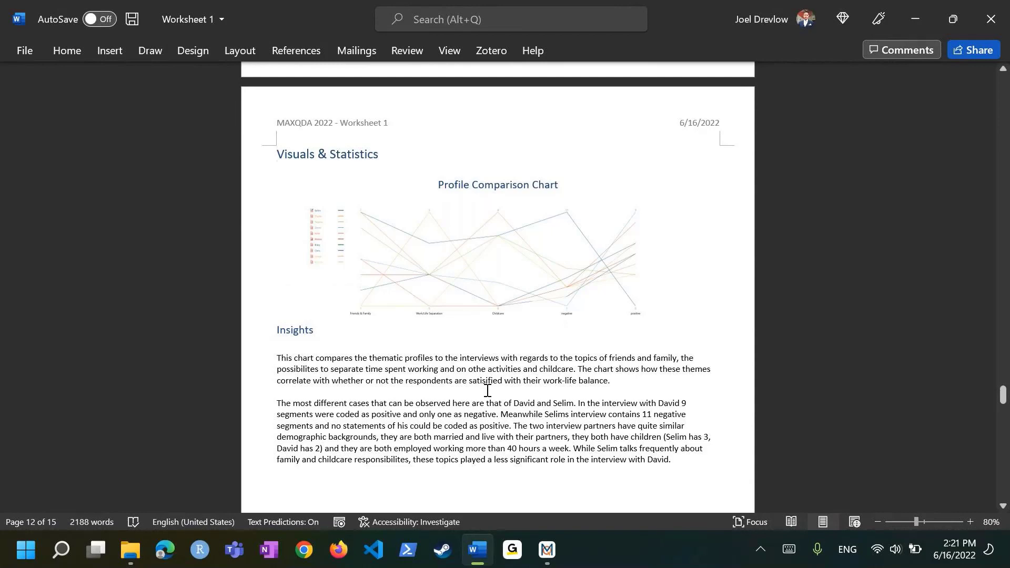
scroll(487, 390, "down", 2)
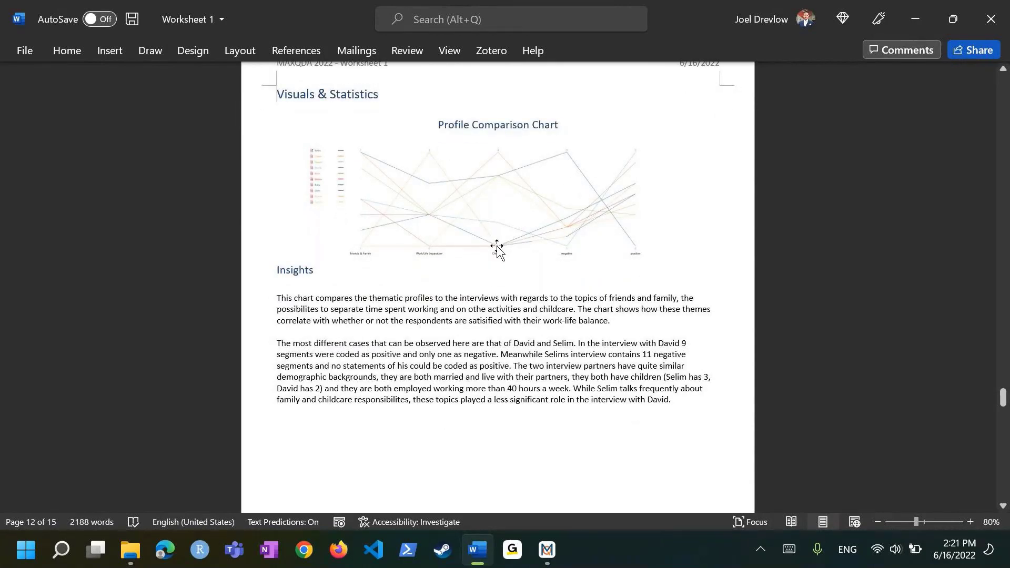
scroll(519, 368, "down", 10)
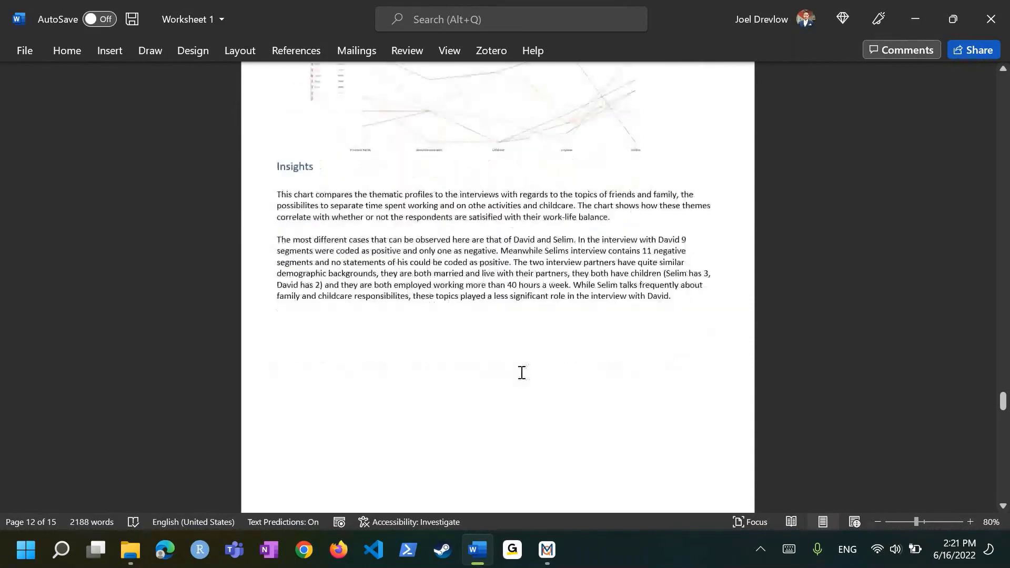
scroll(521, 355, "down", 12)
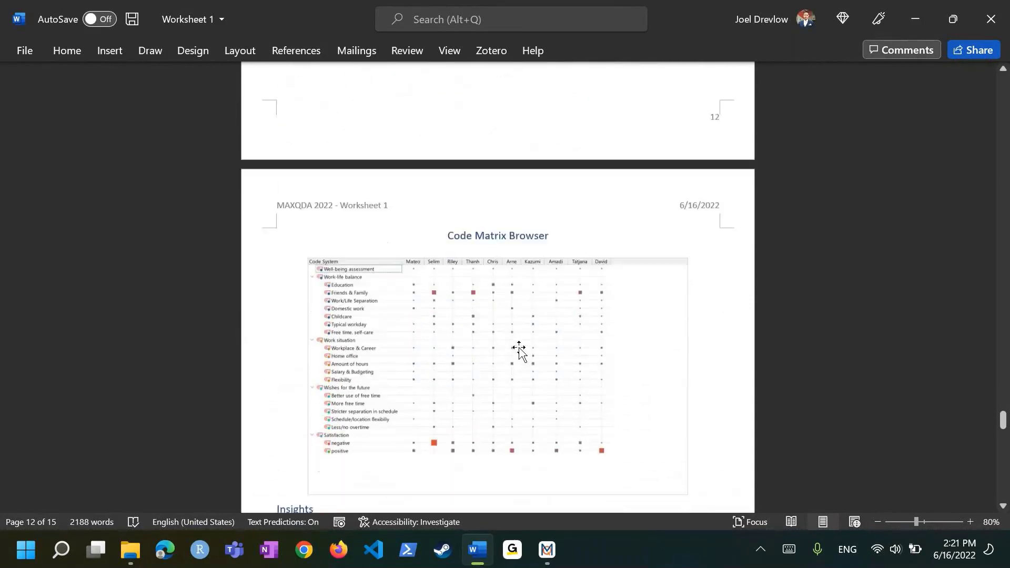
scroll(520, 346, "down", 5)
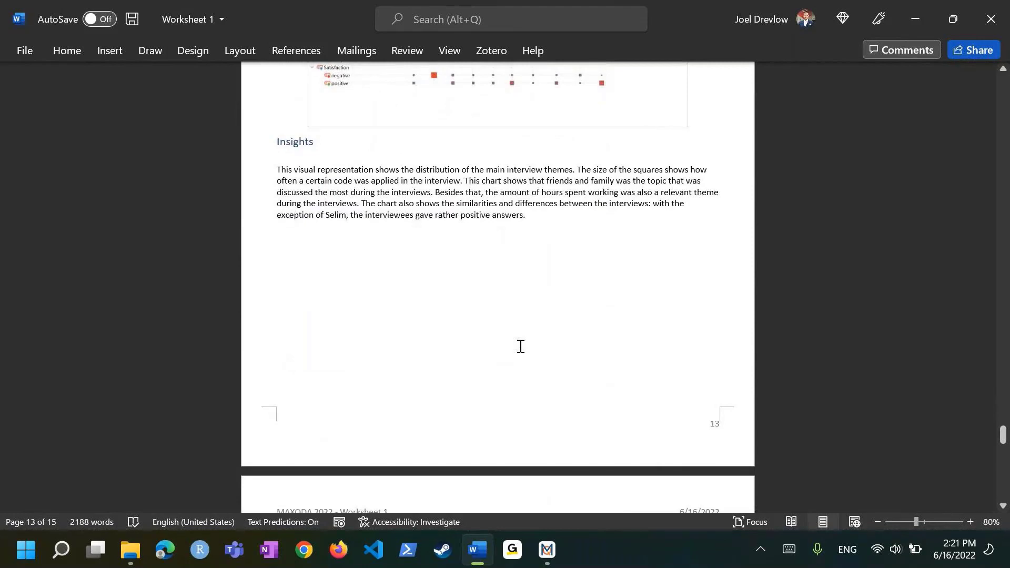
scroll(521, 346, "up", 9)
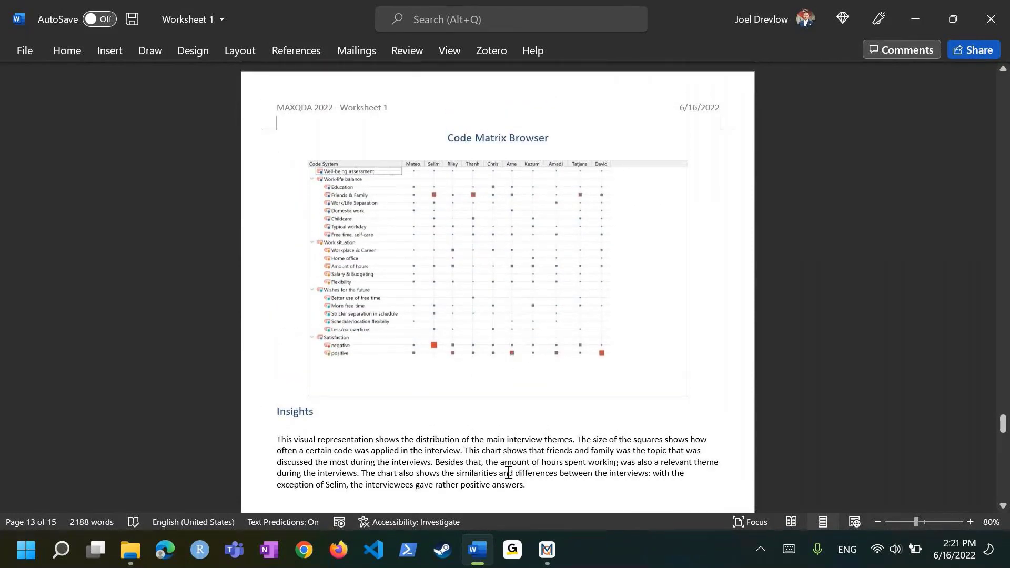
scroll(526, 472, "down", 1)
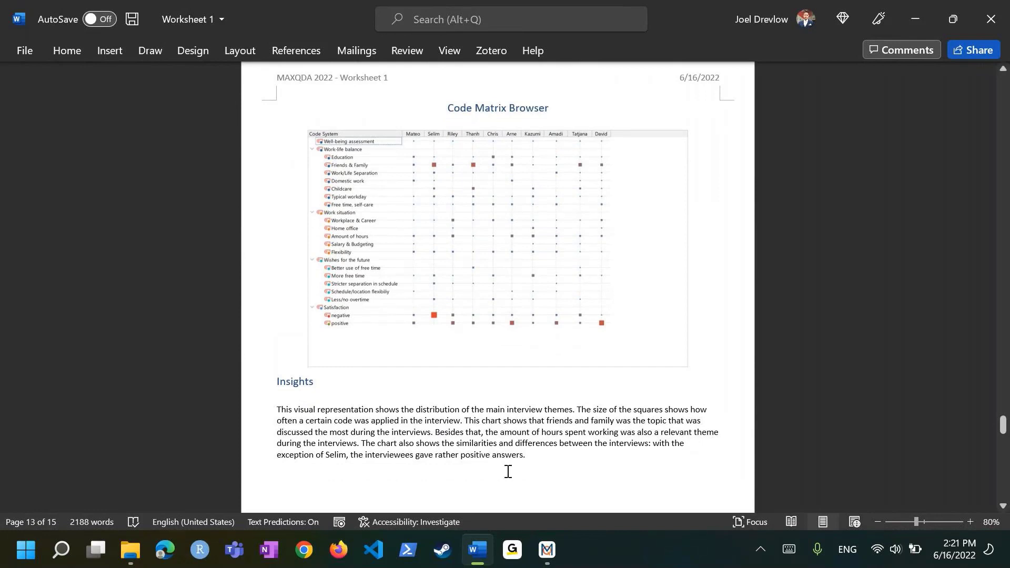
left_click(482, 243)
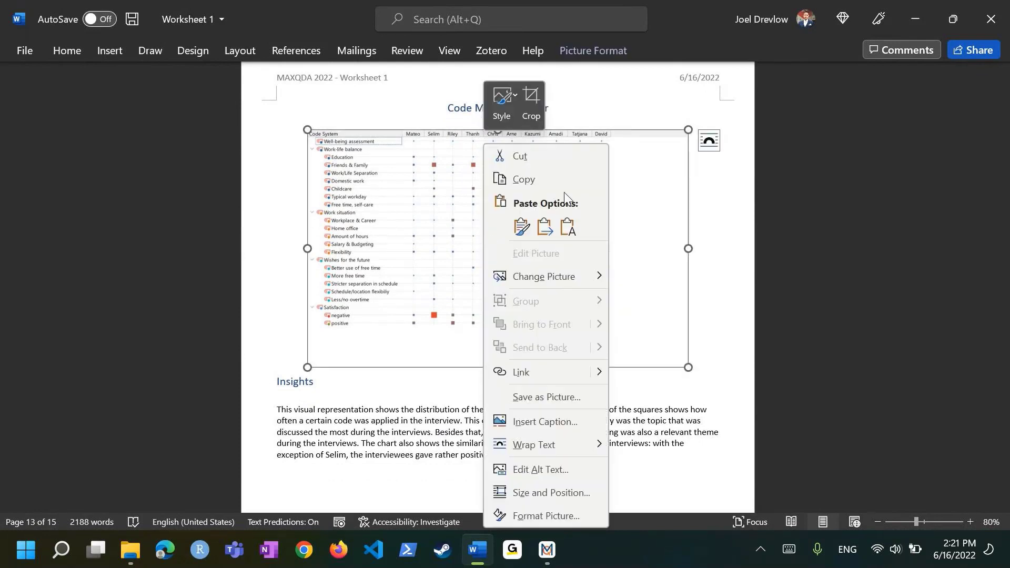
left_click(379, 382)
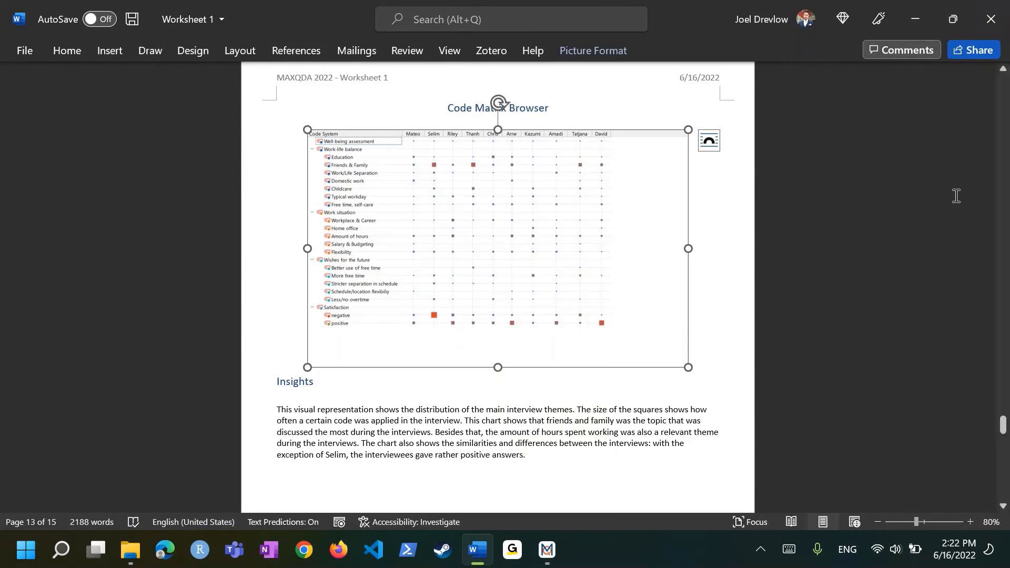
Close the exported Word document and the QTT Webinar folder window to return to the worksheet
left_click(991, 21)
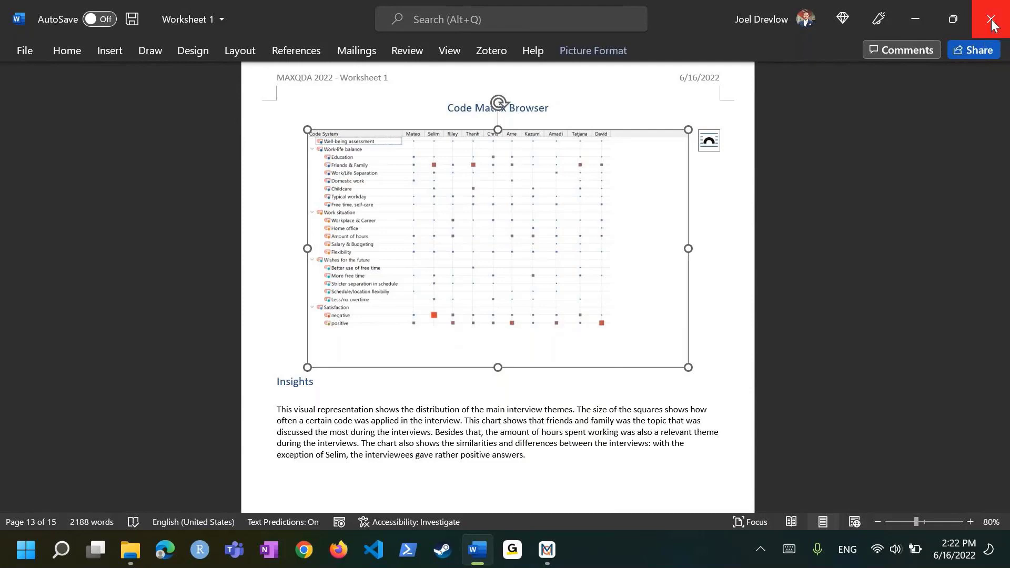
left_click(506, 309)
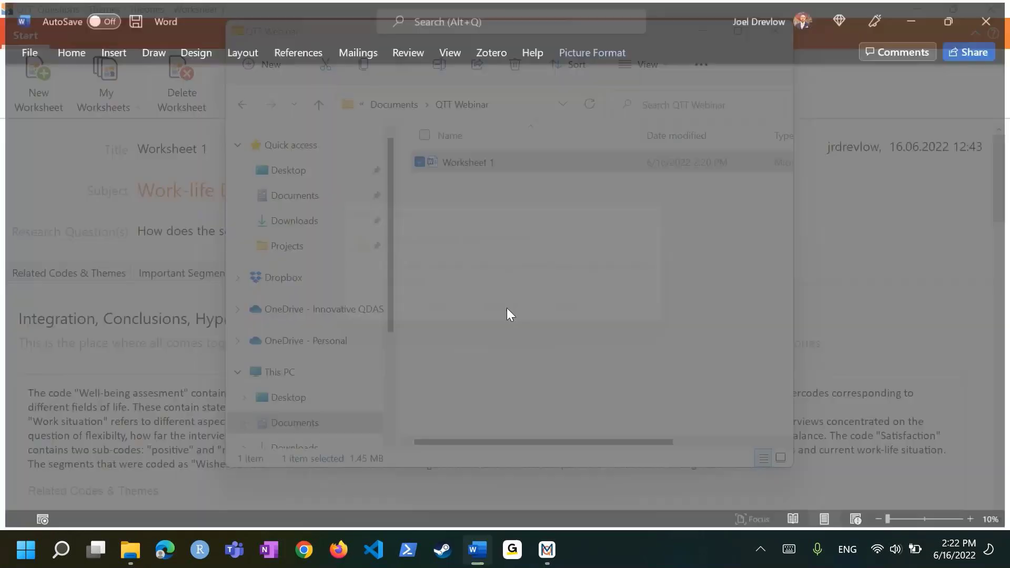
left_click(777, 32)
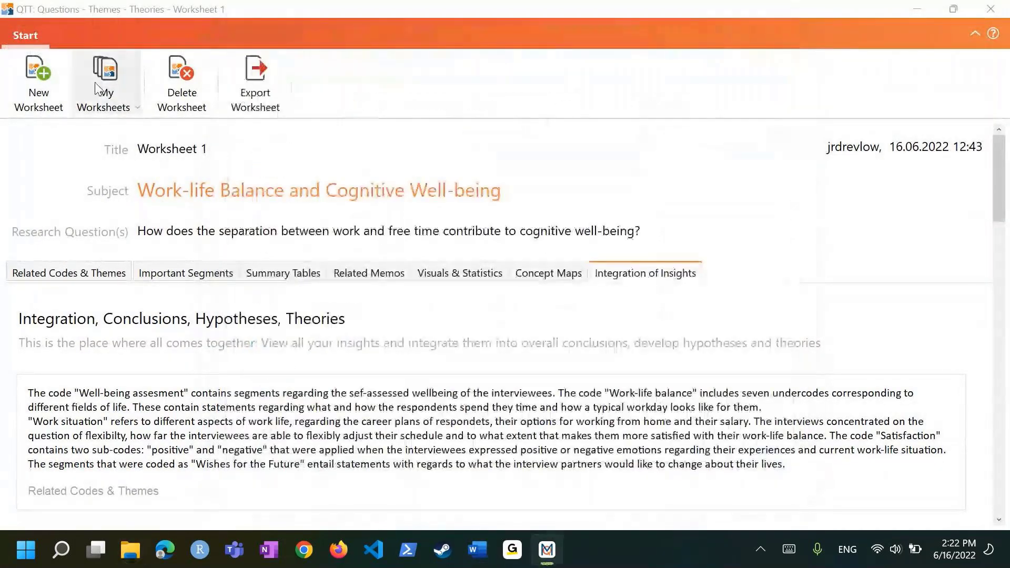
left_click(37, 96)
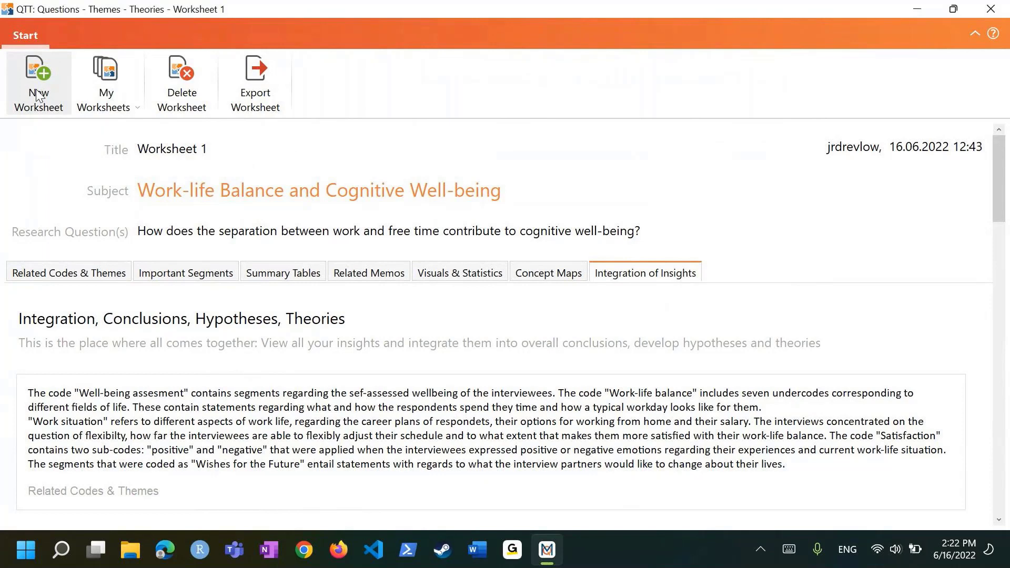
triple_click(373, 146)
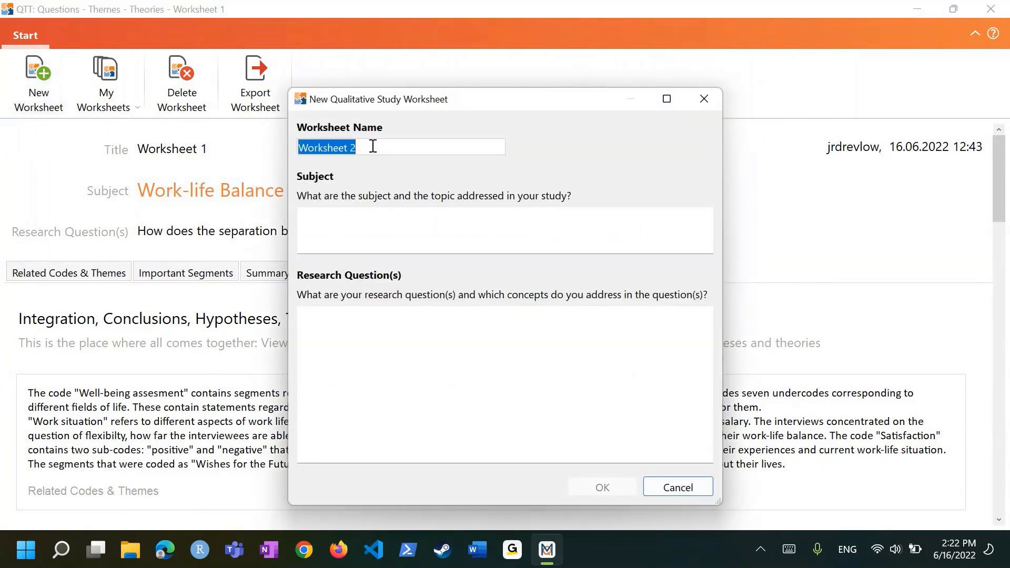
type("Demo Wo")
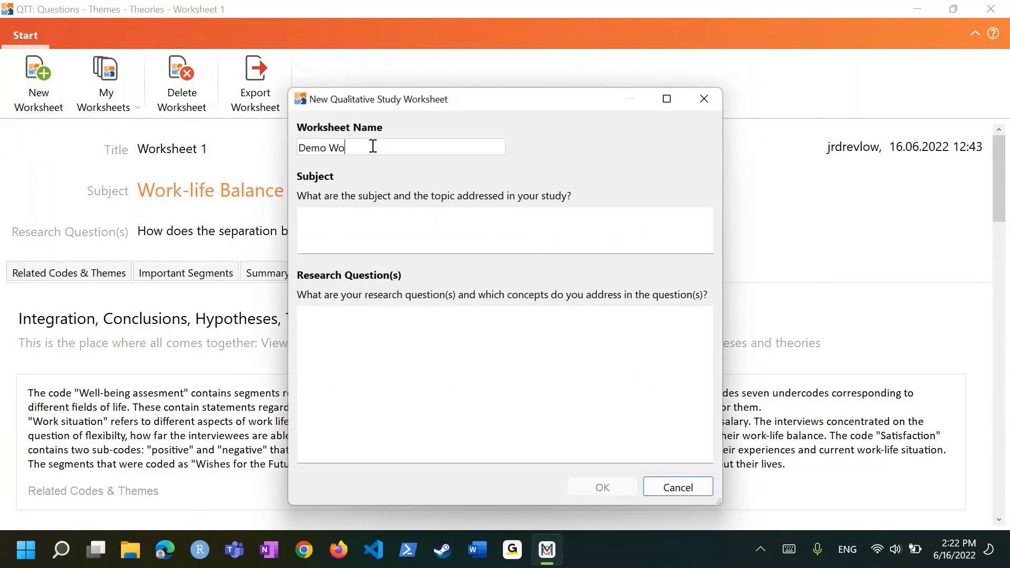
type("rksheet")
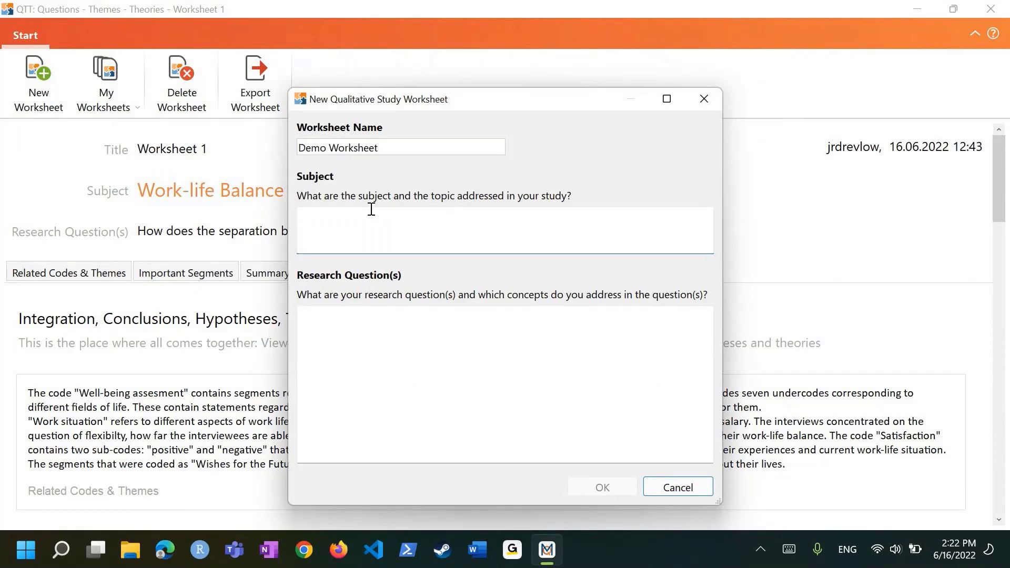
left_click(702, 102)
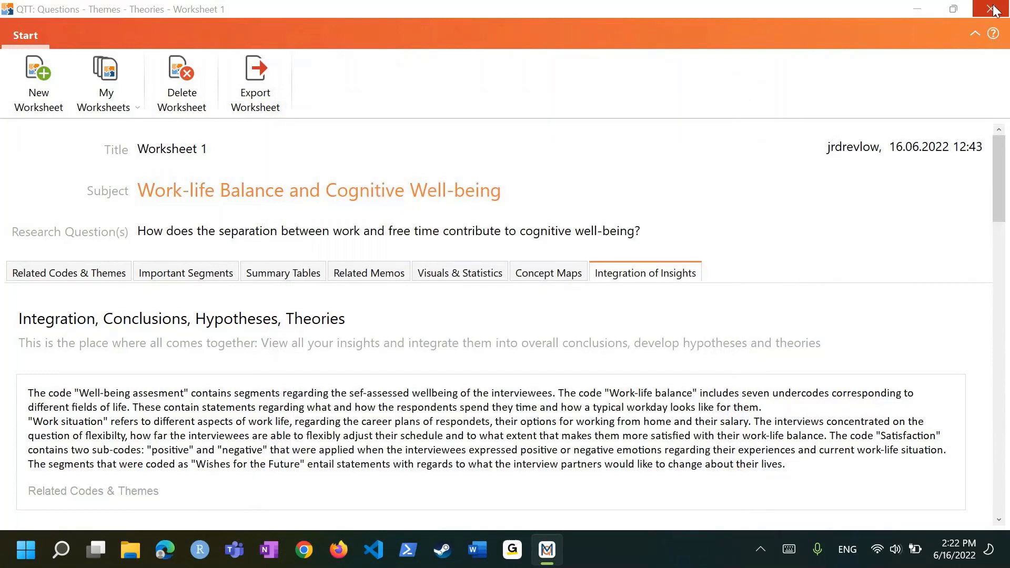
Close the Questions - Themes - Theories worksheet window to return to the MAXQDA project
left_click(993, 9)
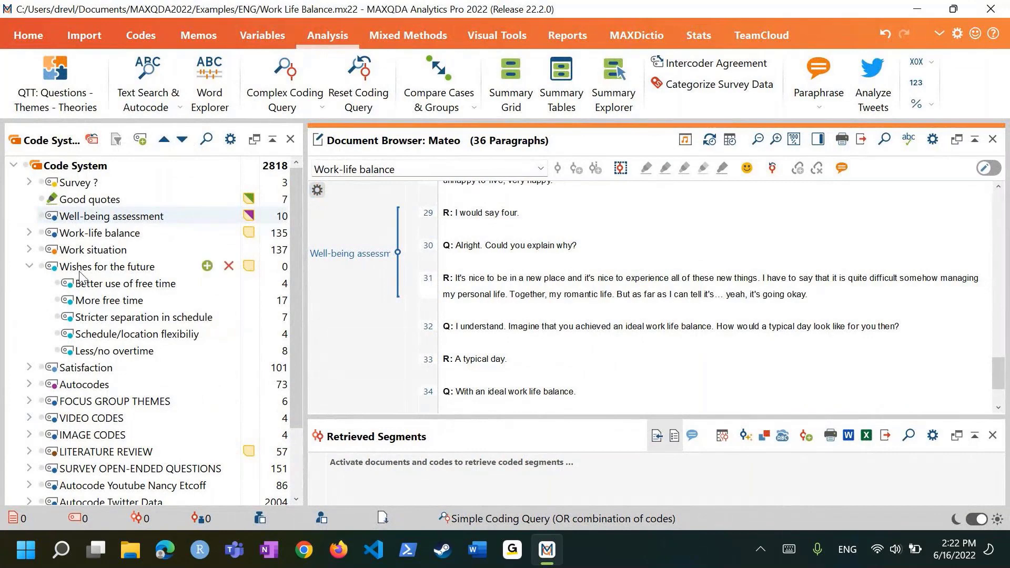
Copy the question about a typical day with an ideal work-life balance from the "Wishes for the future" code memo and close the memo
double_click(251, 267)
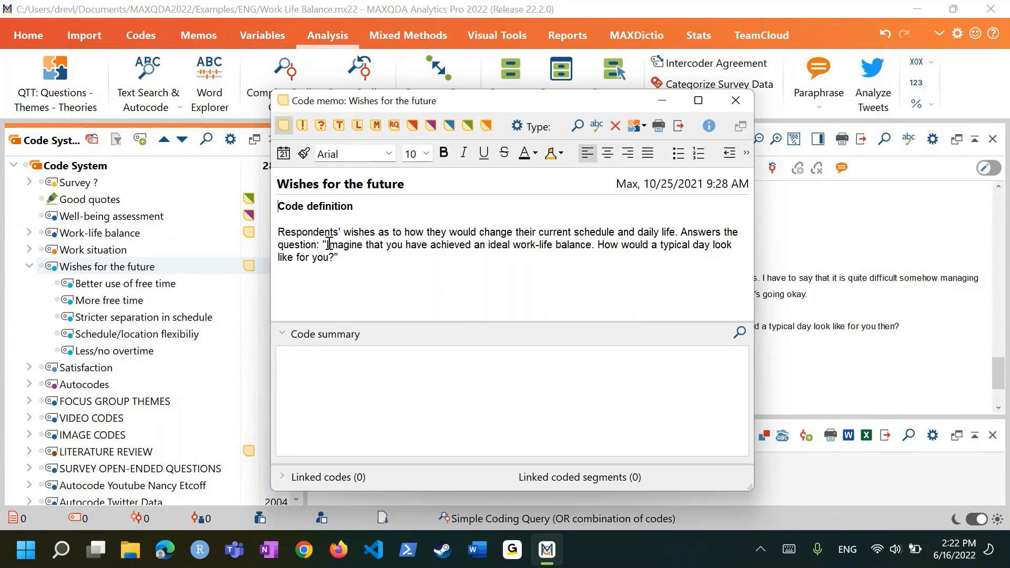
mouse_move(328, 245)
left_mouse_down()
mouse_move(739, 249)
mouse_move(333, 263)
left_mouse_up()
key("ctrl+c")
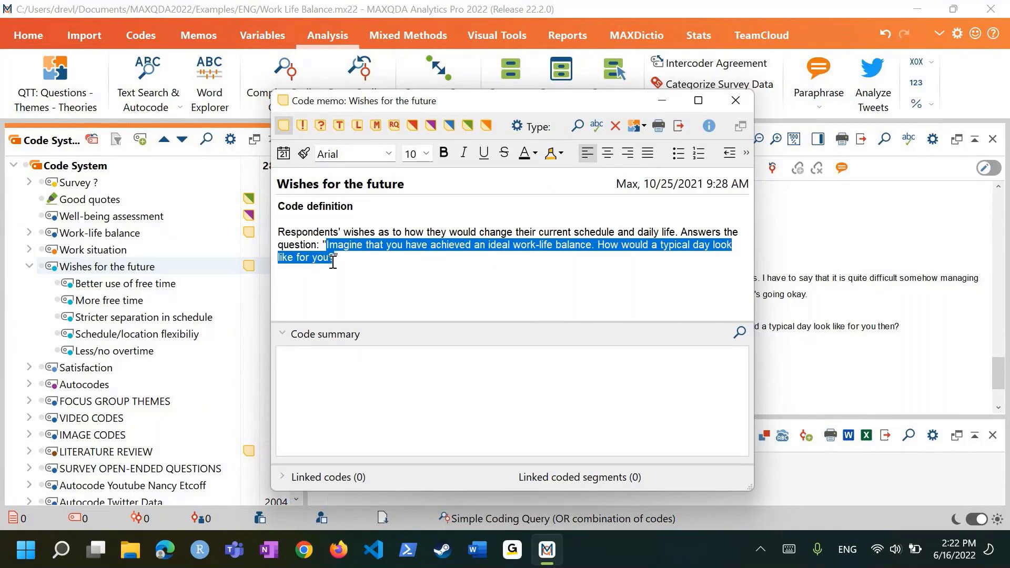
left_click(743, 99)
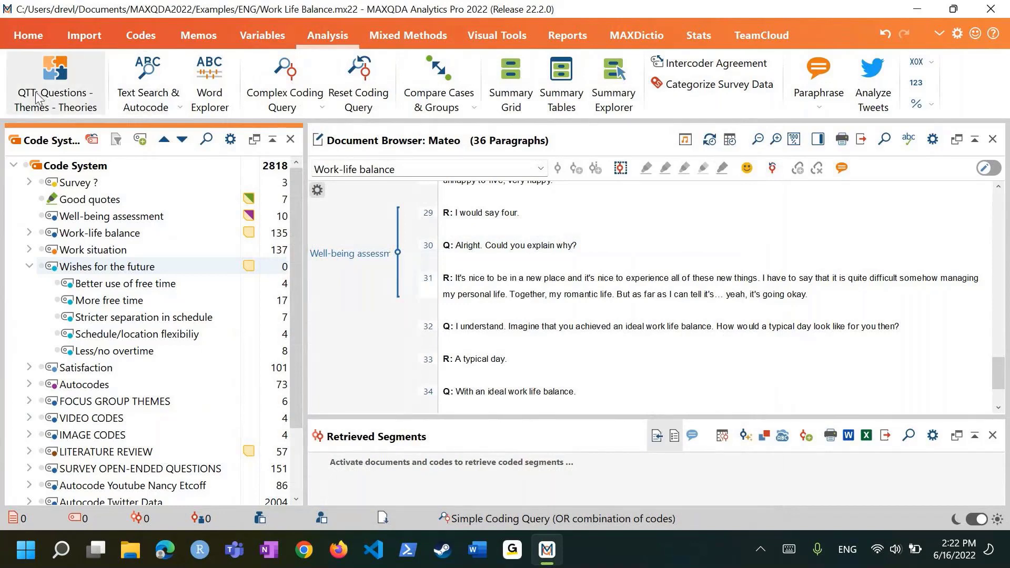
Start a new Questions - Themes - Theories worksheet named "Demo Worksheet" with the copied question as its subject
left_click(37, 97)
left_click(39, 84)
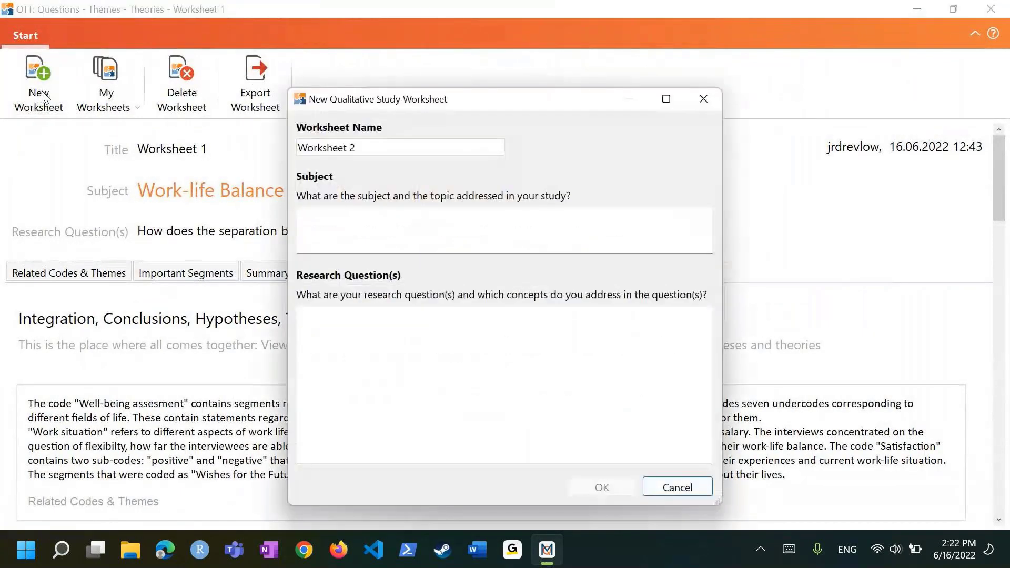
double_click(413, 143)
type("Demo")
key("Tab")
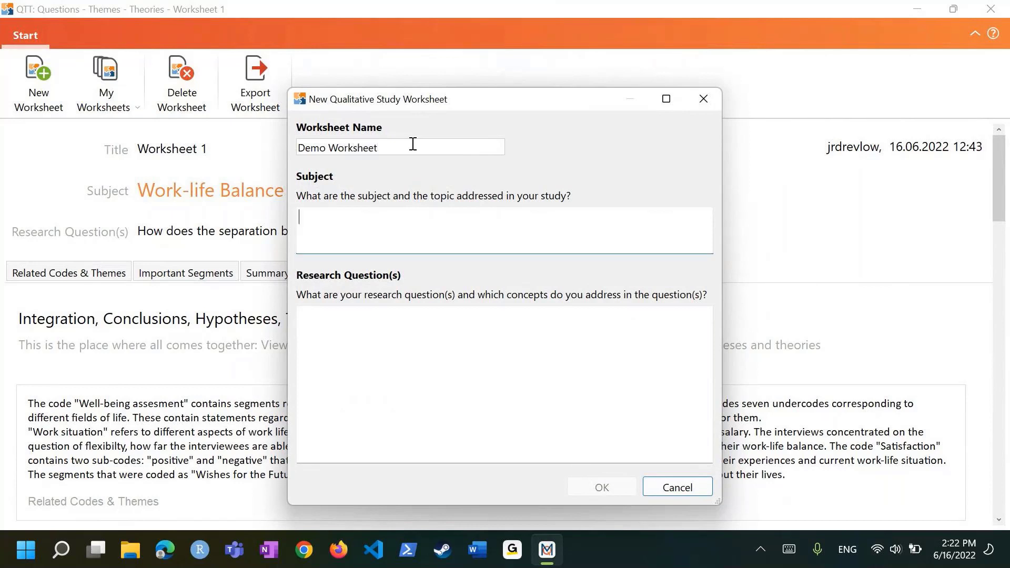
key("ctrl+v")
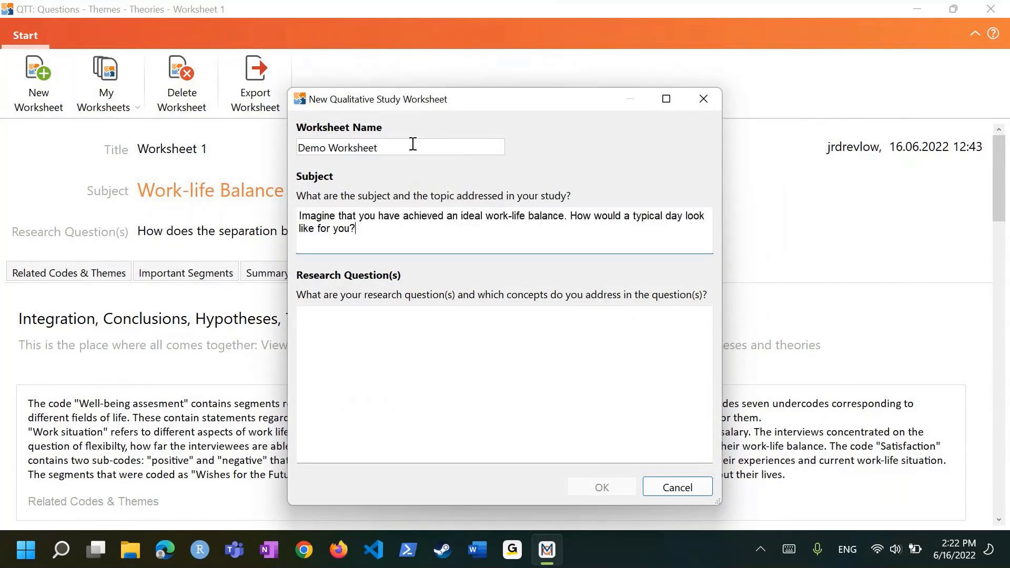
Enter the research question "How does a respondent's conception of free time describe the subject above." and create the worksheet
left_click(371, 340)
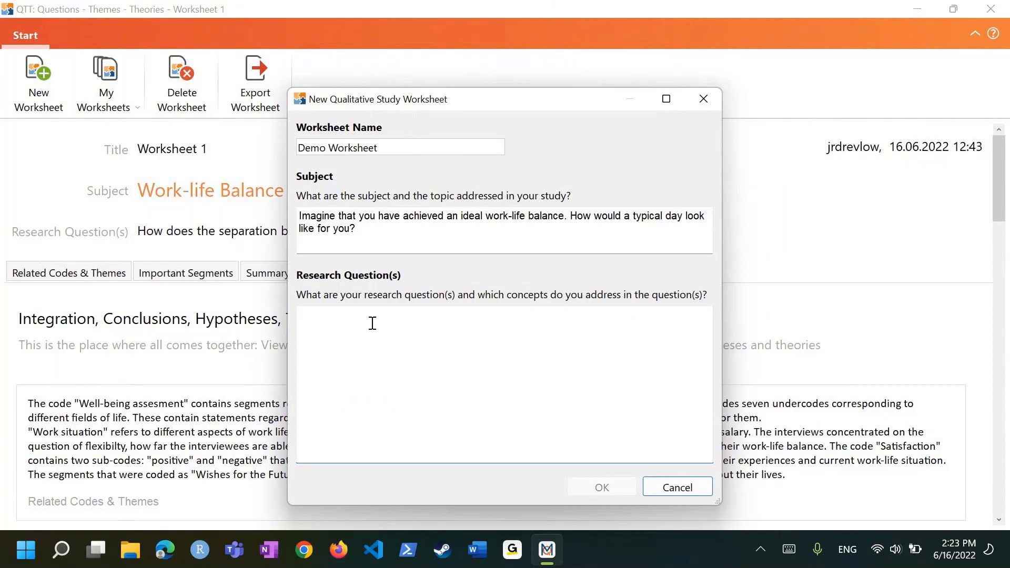
type("ow does a respondent's concept")
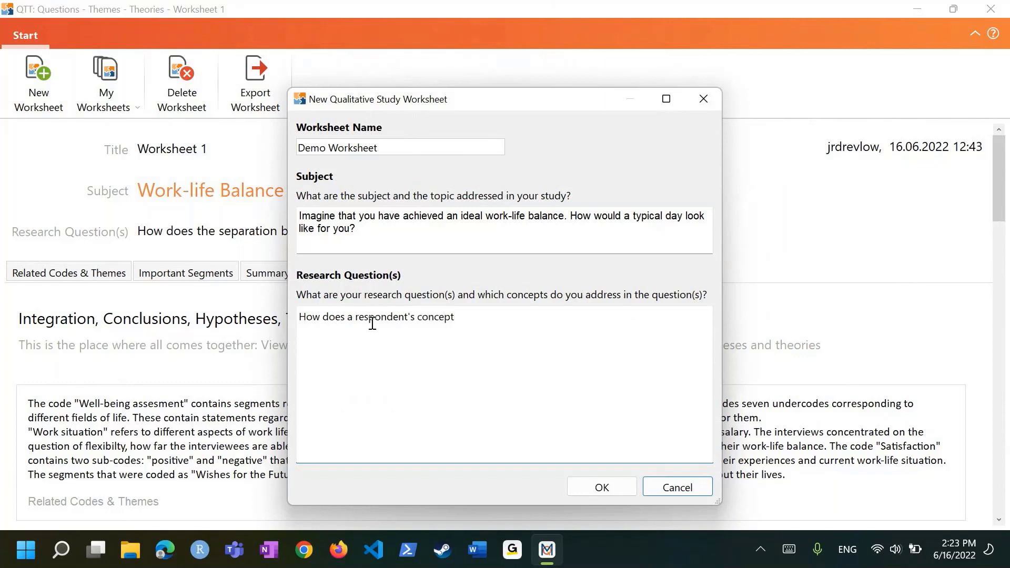
type("ion of free time describe ")
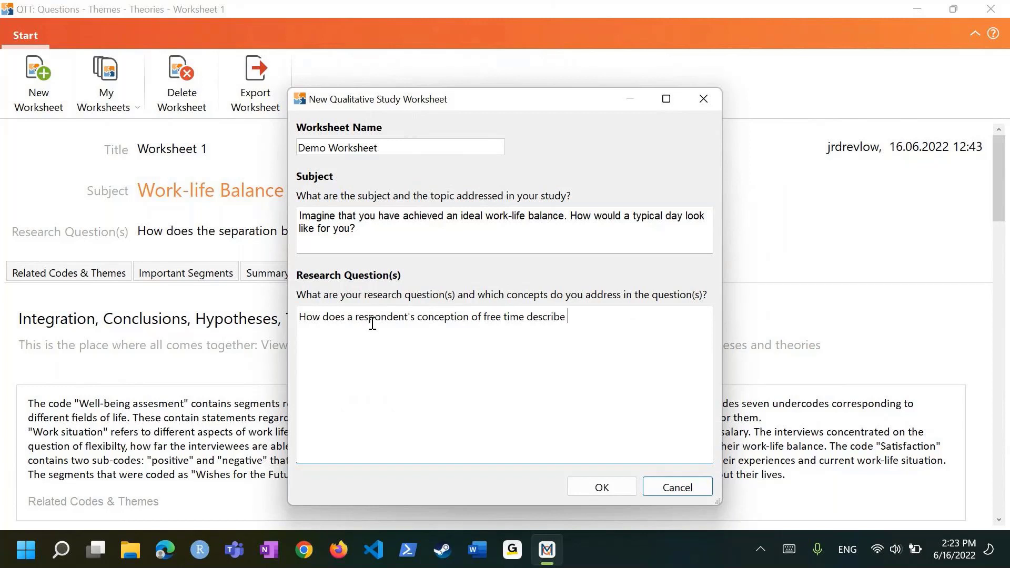
type("the subject above.")
left_click_drag(545, 100, 502, 33)
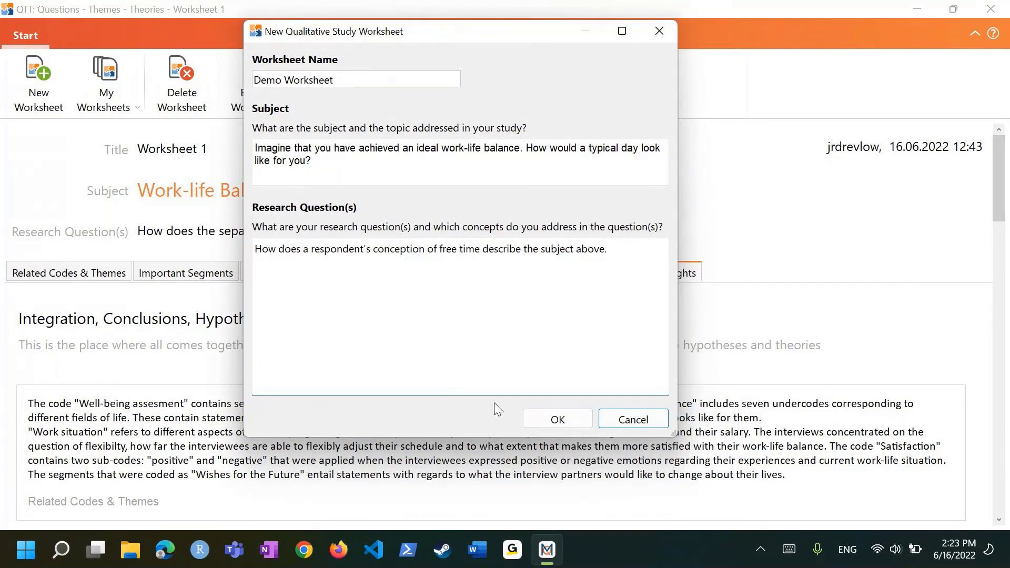
left_click(557, 419)
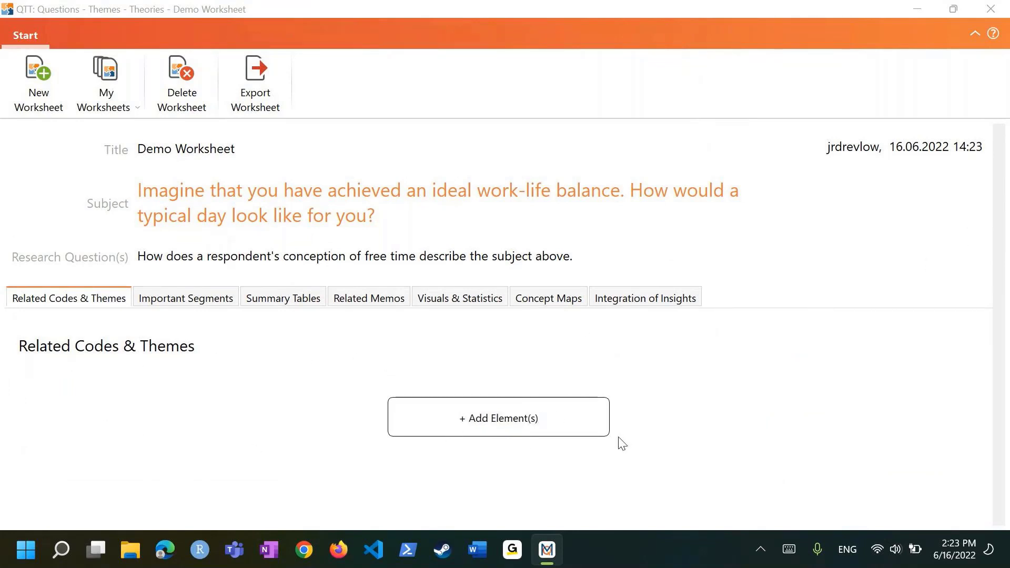
Add "Wishes for the future" with all five of its subcodes and "Free time, self-care" from Work-life balance as related codes
left_click(475, 426)
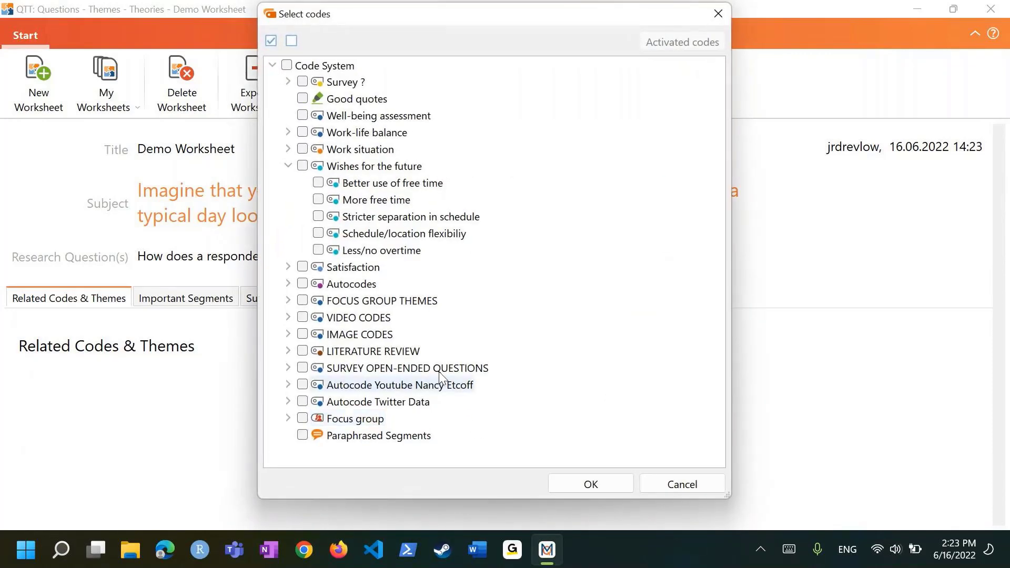
left_click(303, 166)
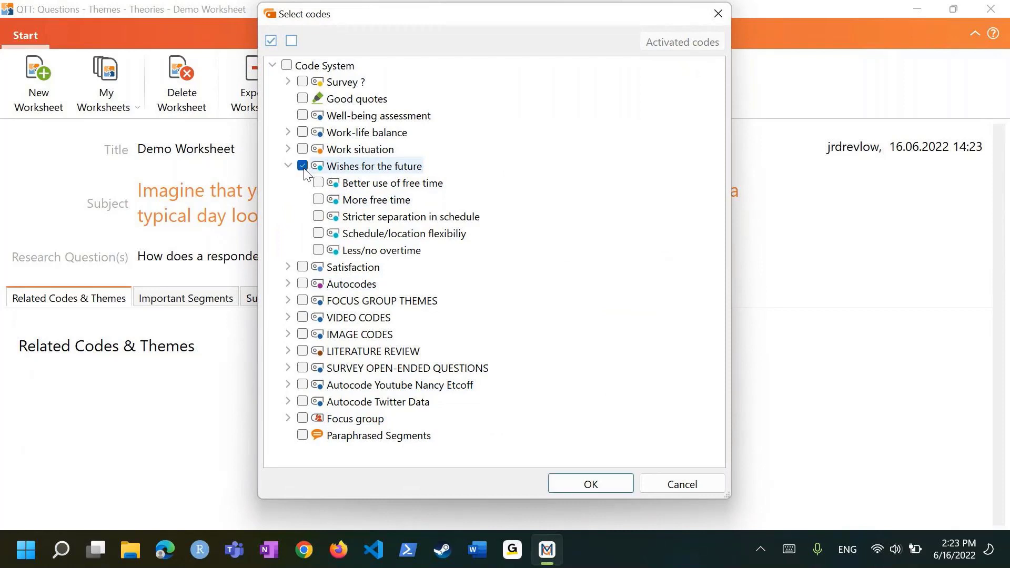
left_click(318, 183)
left_click(318, 200)
left_click(318, 217)
left_click(318, 233)
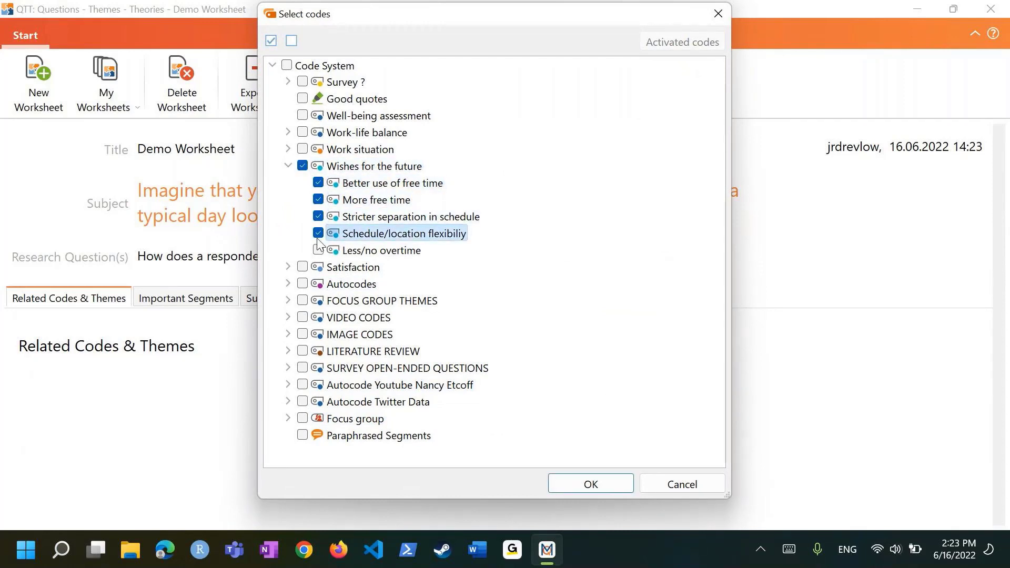
left_click(318, 250)
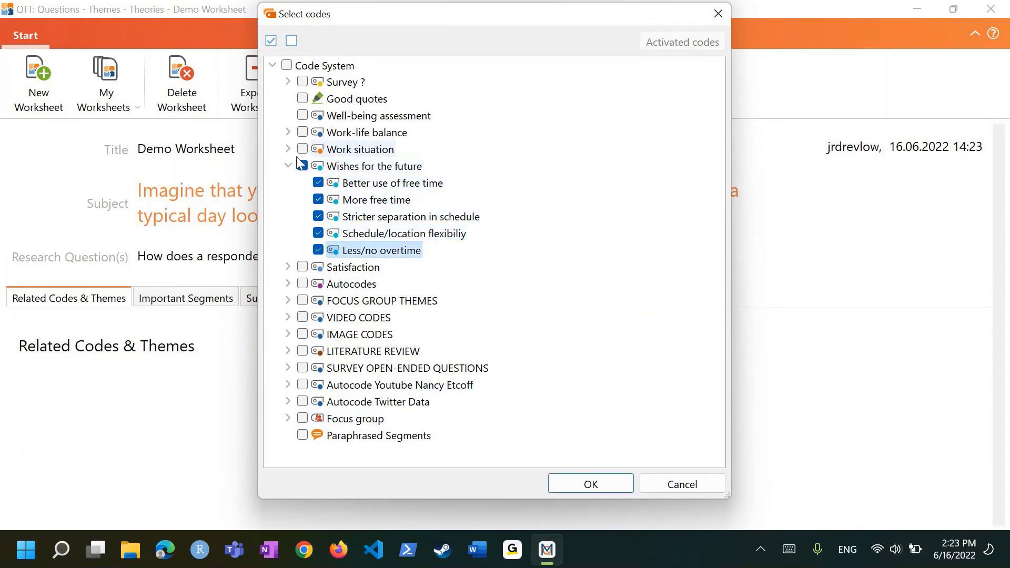
left_click(287, 133)
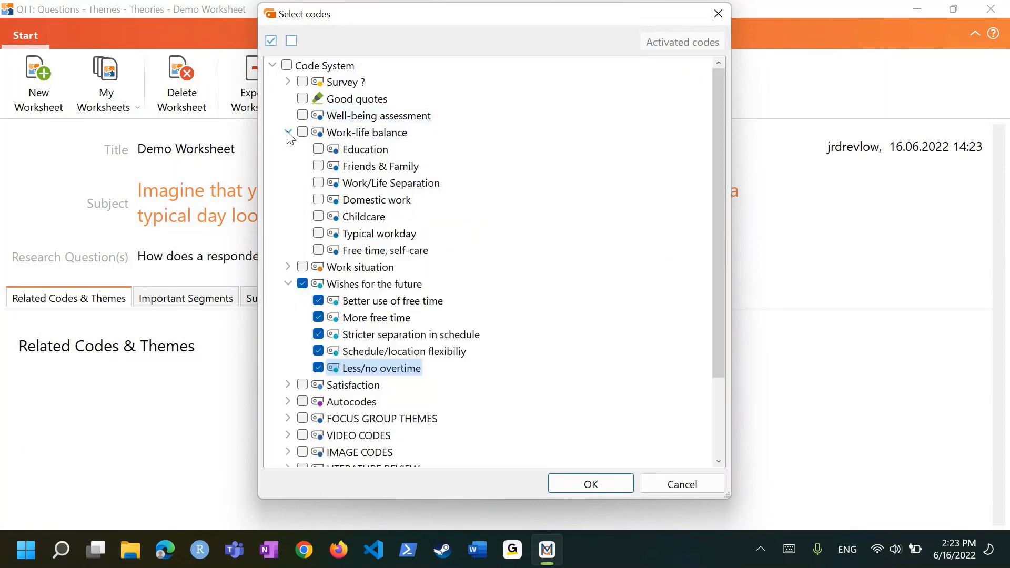
left_click(318, 251)
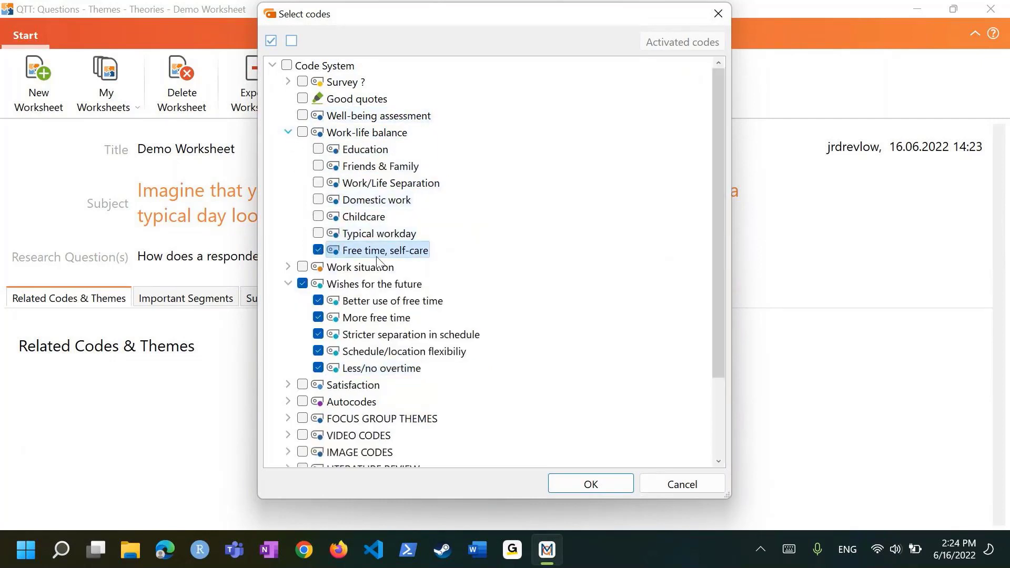
left_click(567, 487)
Review the added code cards and write "Insights go here..." as the Insights text under Related Codes & Themes
scroll(527, 379, "down", 1)
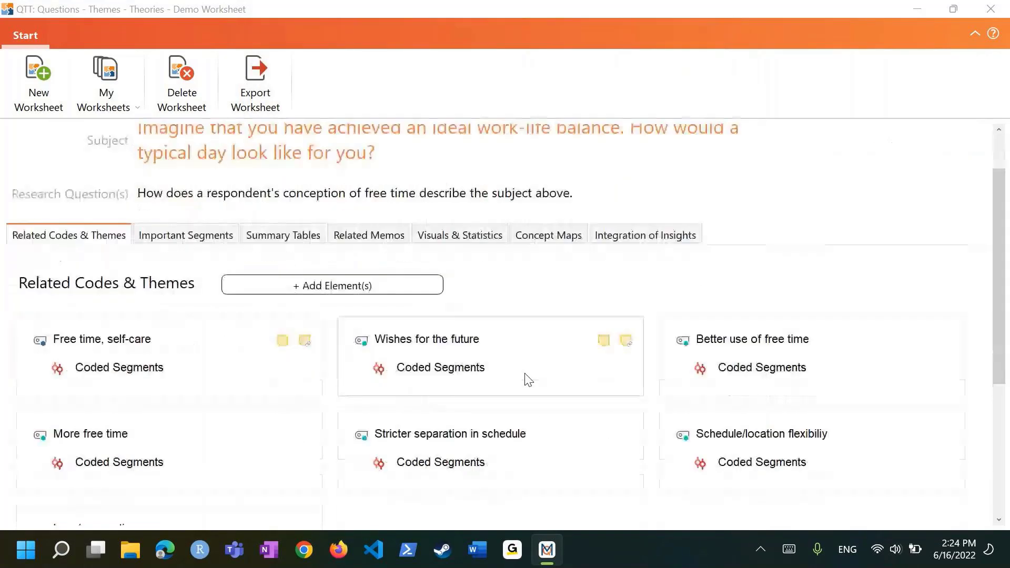
scroll(526, 376, "down", 4)
scroll(524, 374, "up", 2)
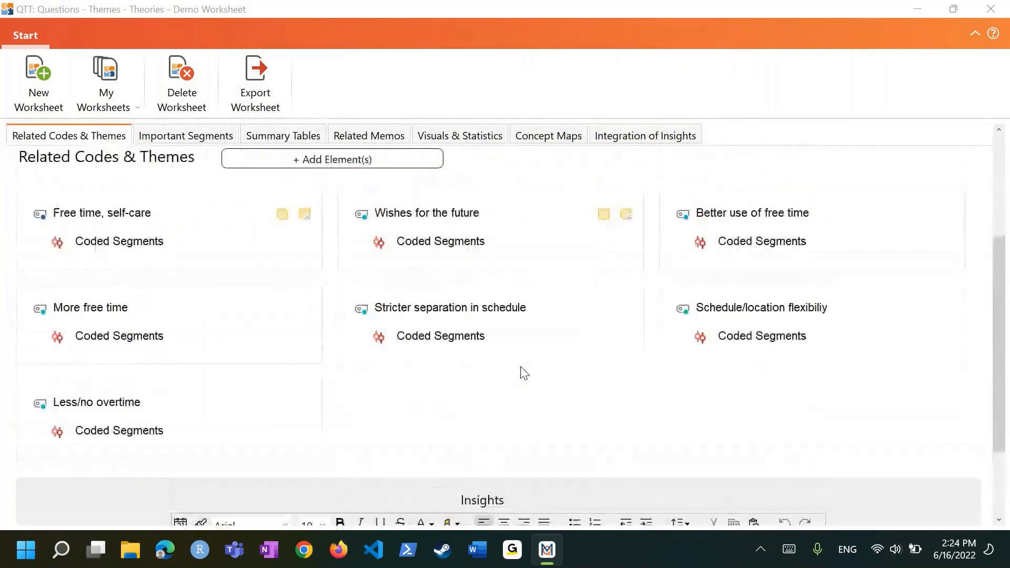
scroll(273, 237, "up", 1)
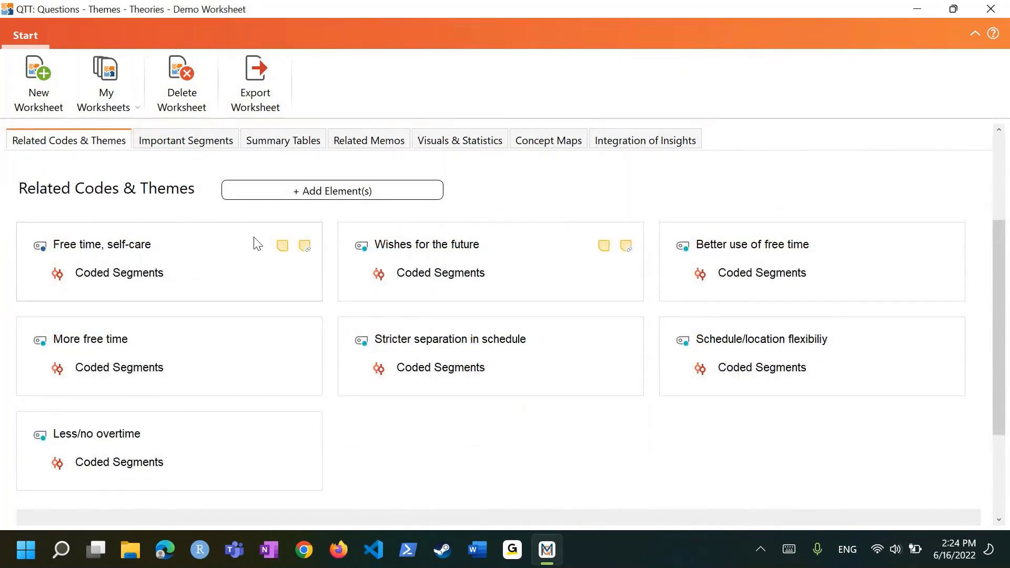
left_click_drag(255, 242, 631, 244)
scroll(401, 465, "down", 1)
scroll(403, 464, "down", 1)
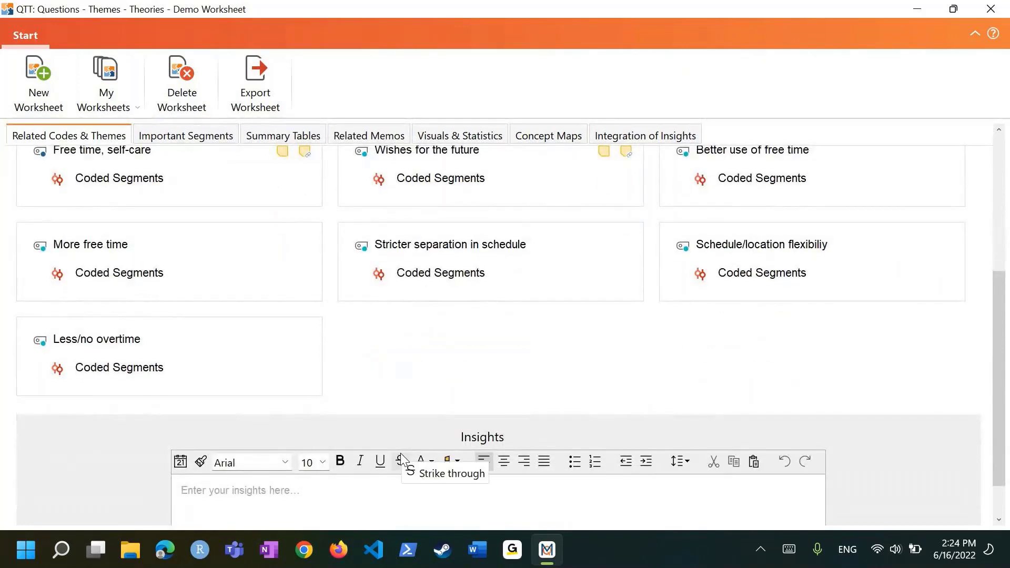
scroll(403, 463, "down", 1)
left_click(403, 437)
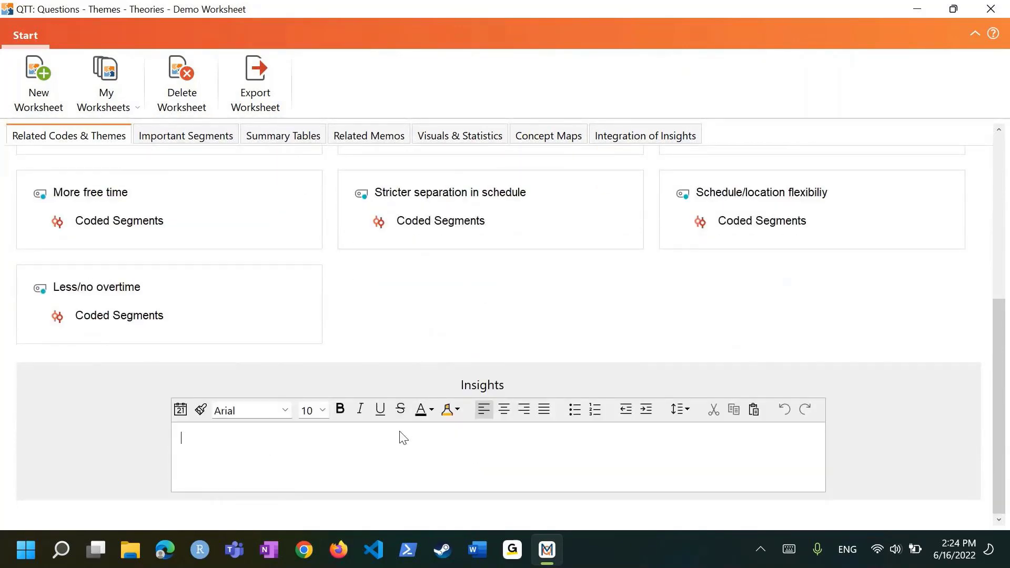
type("Insights w")
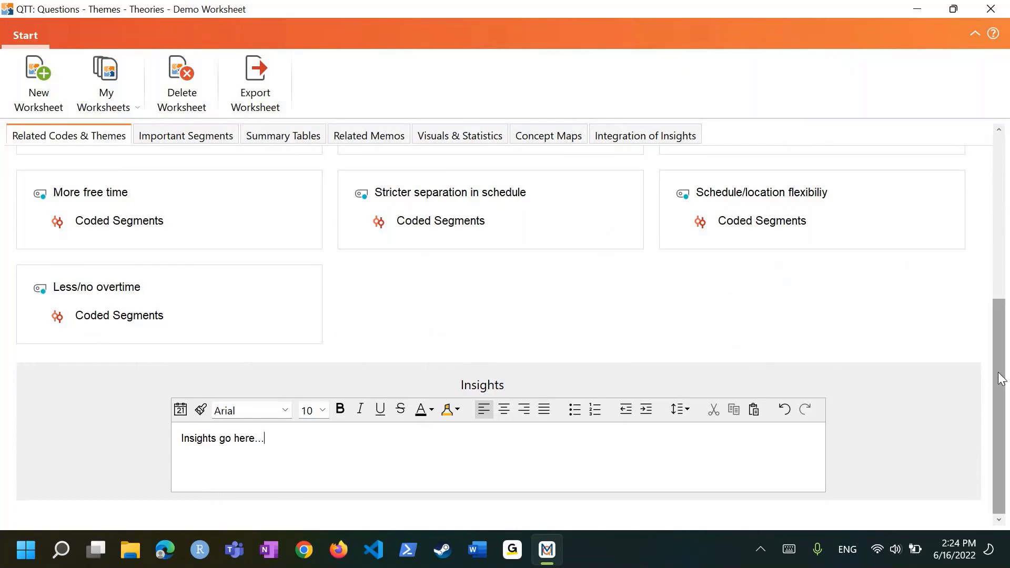
Open the Important Segments section of the Demo Worksheet and bring its coded segments drop area into view
left_click_drag(1001, 370, 1001, 218)
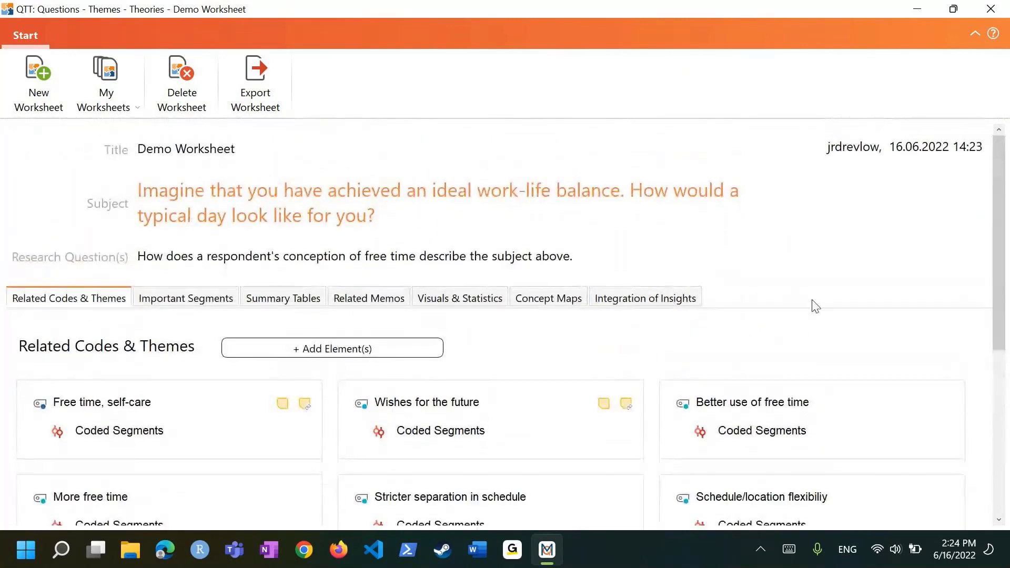
left_click(186, 298)
left_click_drag(1005, 192, 1001, 331)
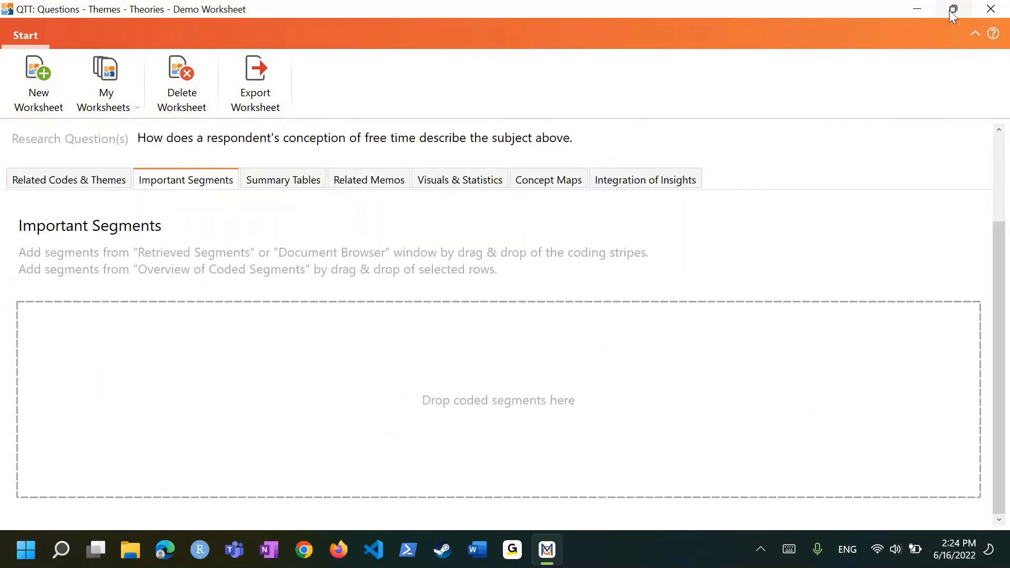
Restore the worksheet window to a smaller size and place it beside the project's Code System and Document Browser
mouse_move(953, 16)
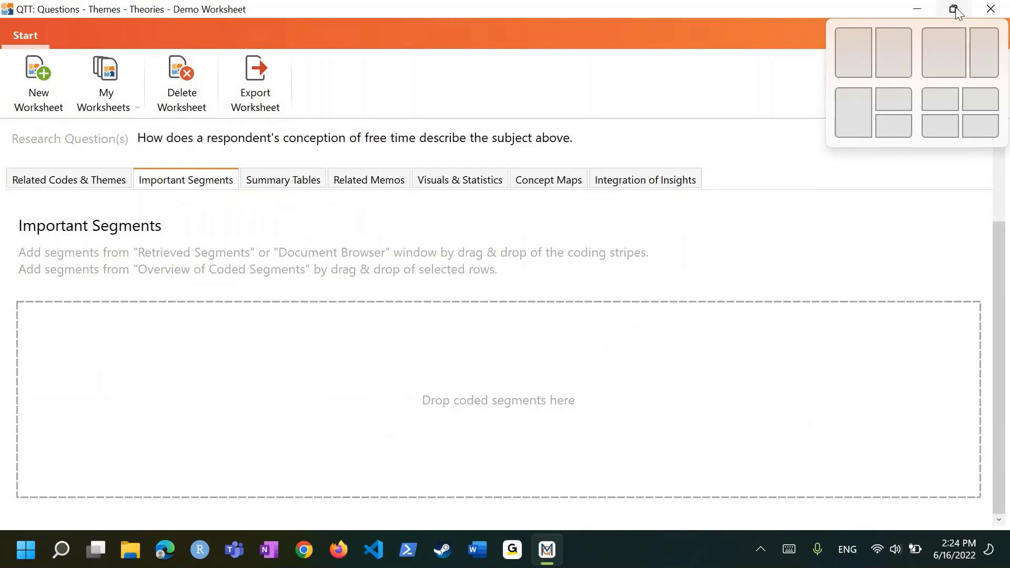
double_click(269, 6)
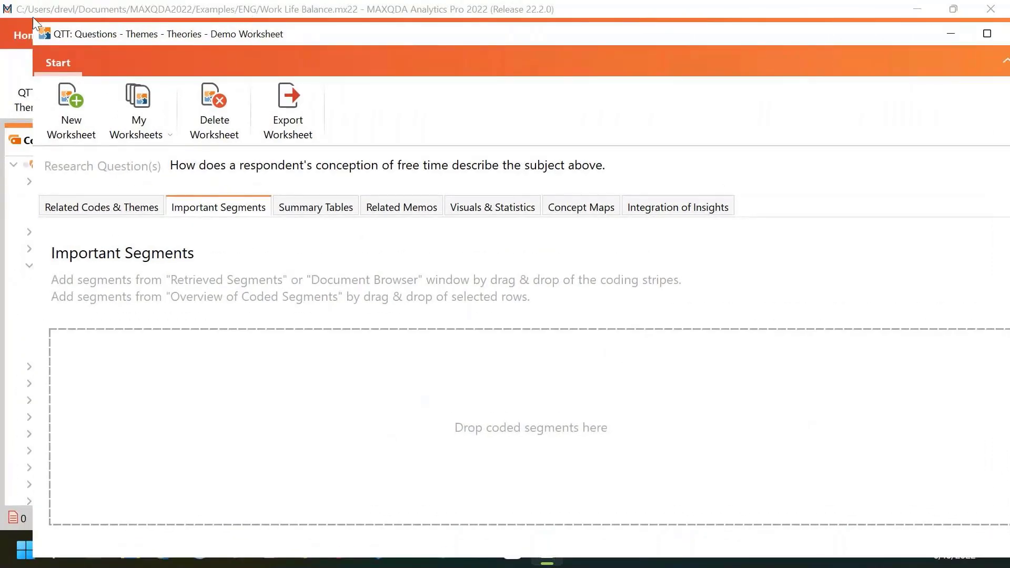
left_click_drag(32, 17, 254, 79)
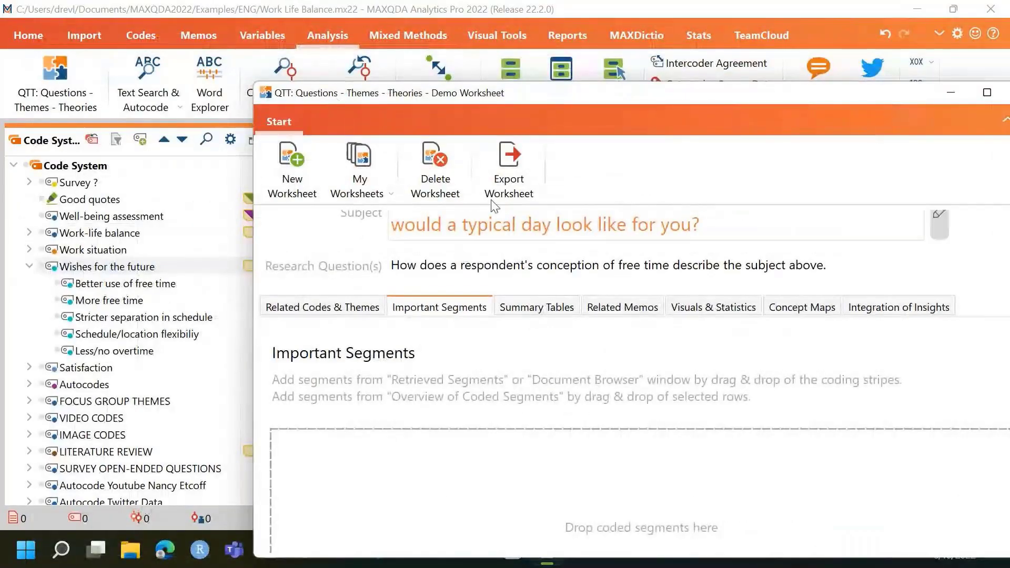
left_click_drag(562, 93, 682, 14)
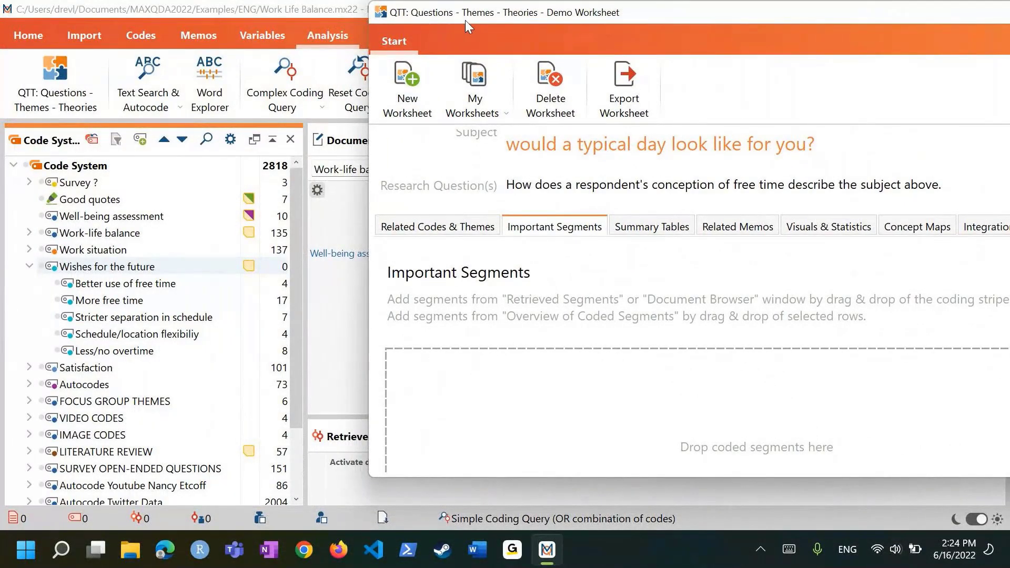
left_click_drag(465, 20, 541, 48)
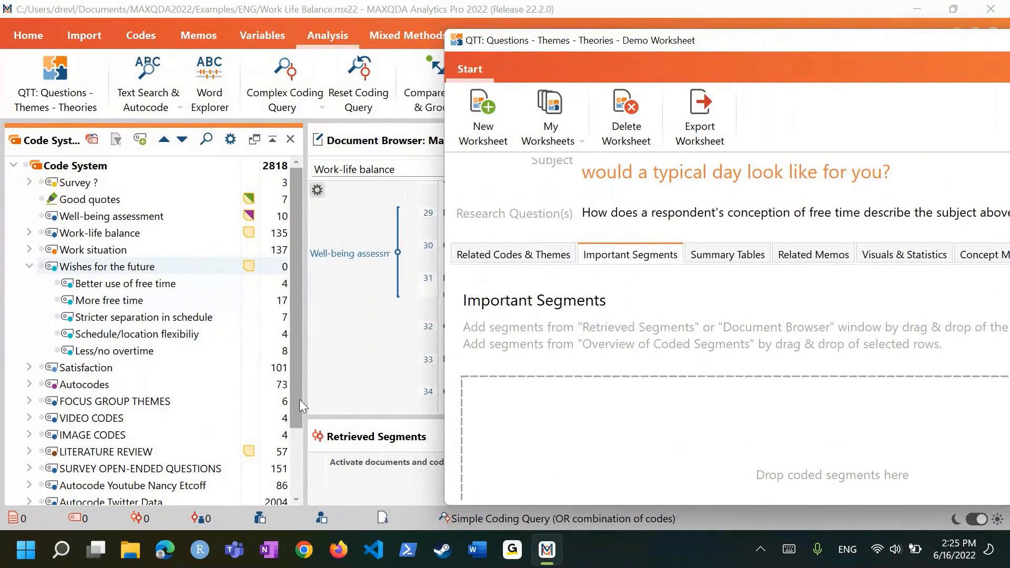
Narrow the Code System pane and add the Flexibility segment from paragraph 35 of the open interview to Important Segments
left_click_drag(303, 401, 170, 395)
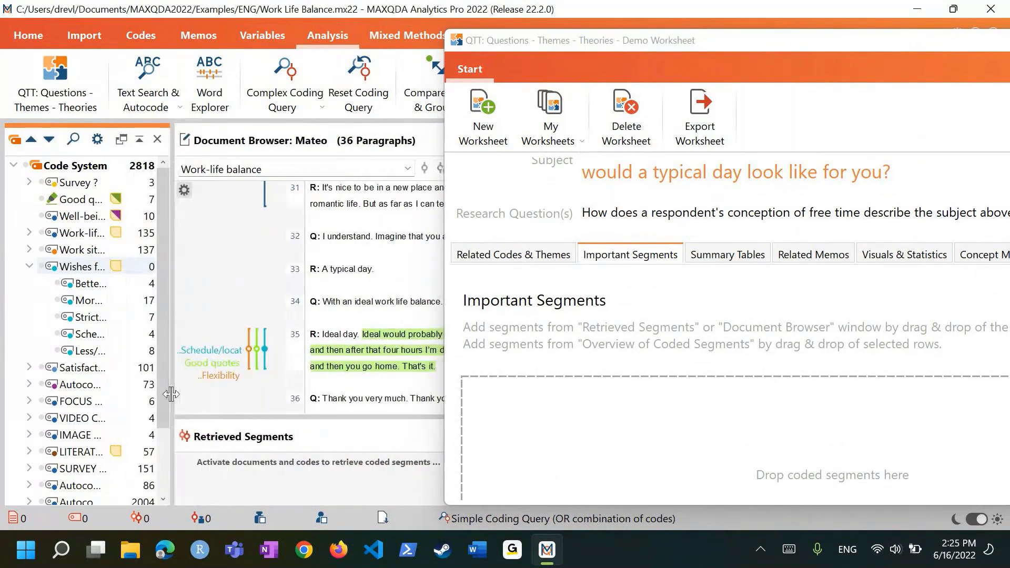
left_click(233, 379)
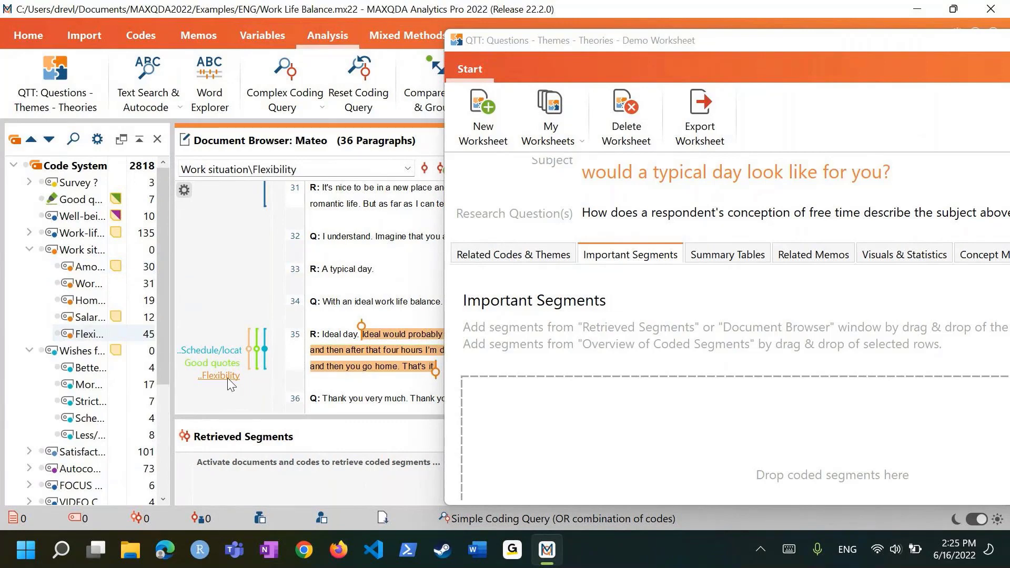
left_click_drag(227, 378, 507, 411)
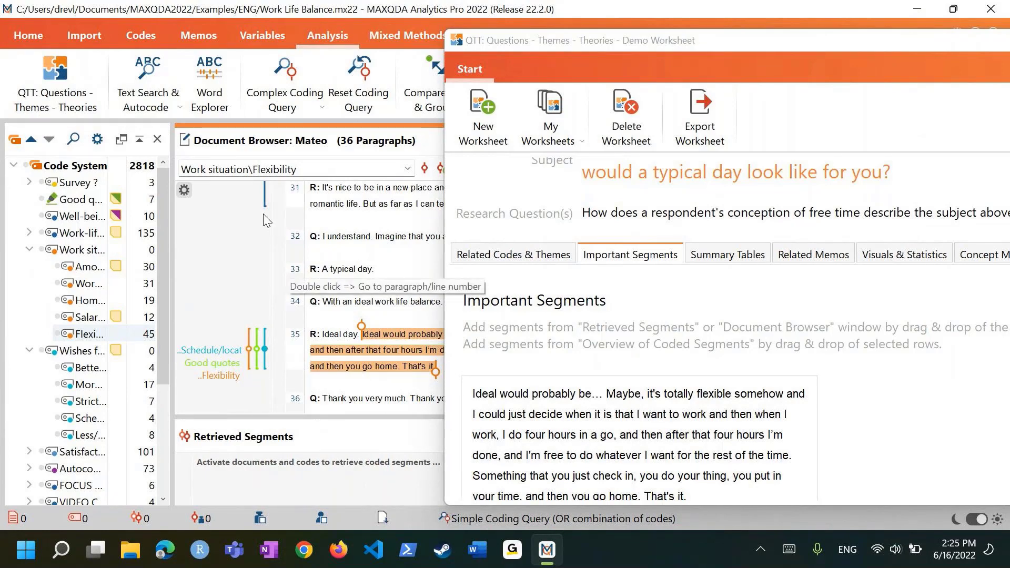
Send the Well-being assessment segment from paragraphs 29–31 of the open interview to the Demo Worksheet
scroll(264, 220, "up", 3)
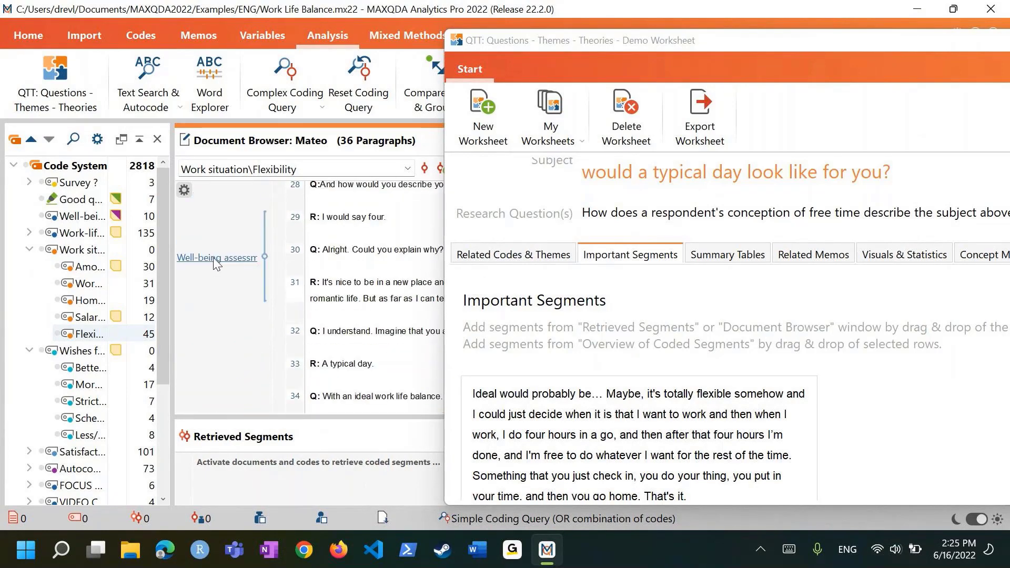
right_click(213, 257)
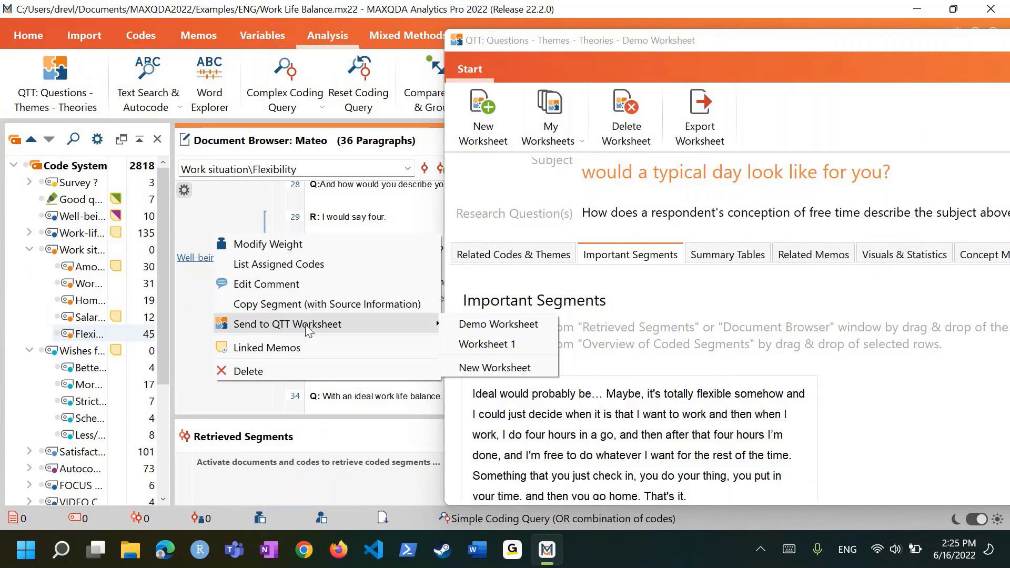
left_click(474, 326)
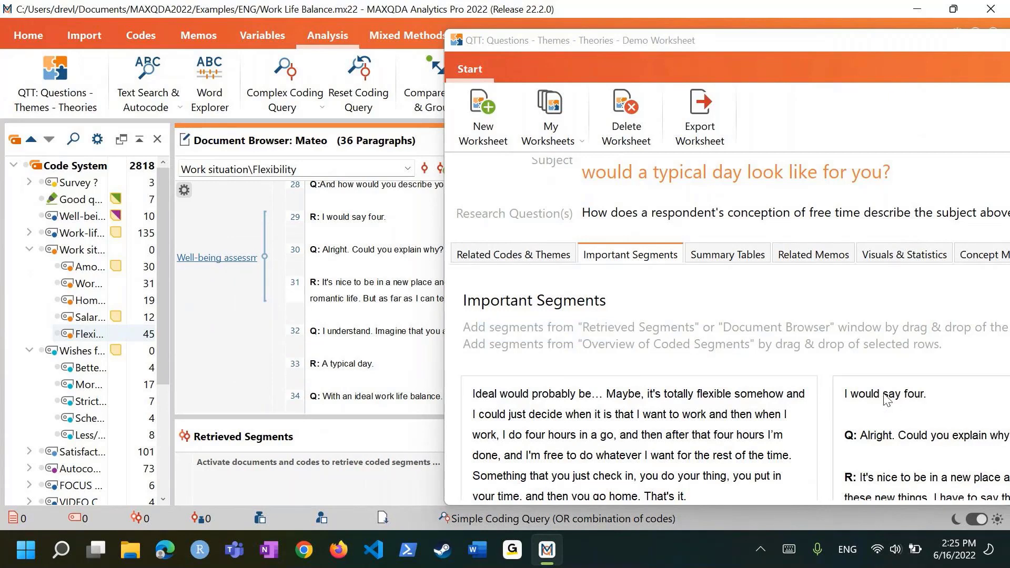
scroll(811, 402, "down", 5)
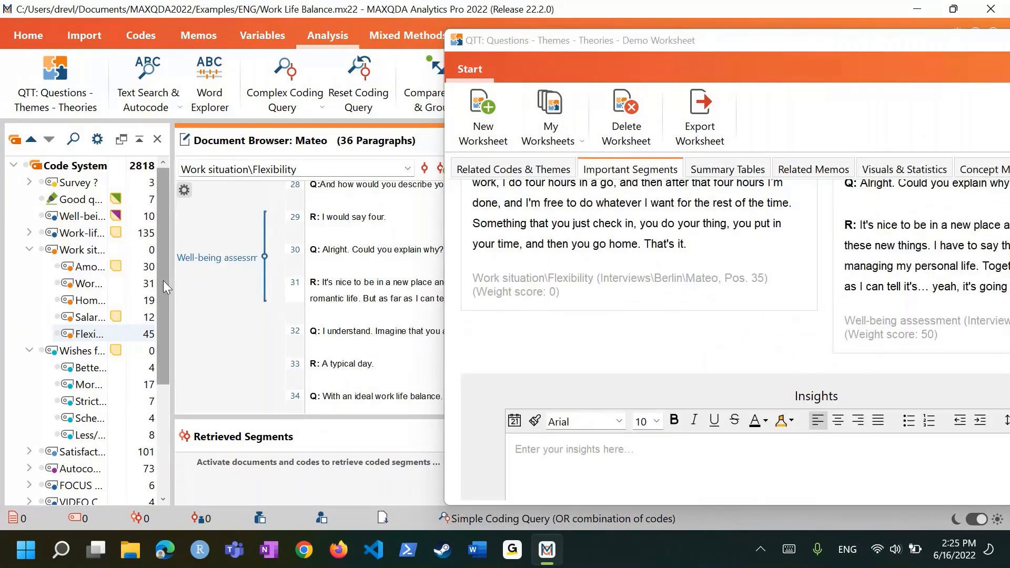
Widen the Code System pane, show the Document System window and dock it above the Code System
left_click_drag(174, 281, 362, 280)
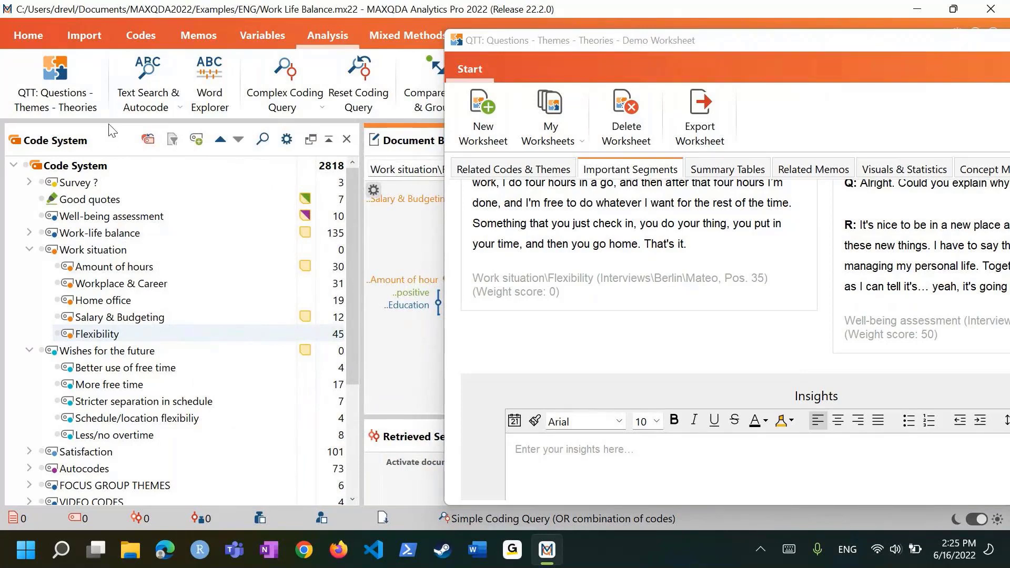
left_click(29, 34)
left_click(214, 84)
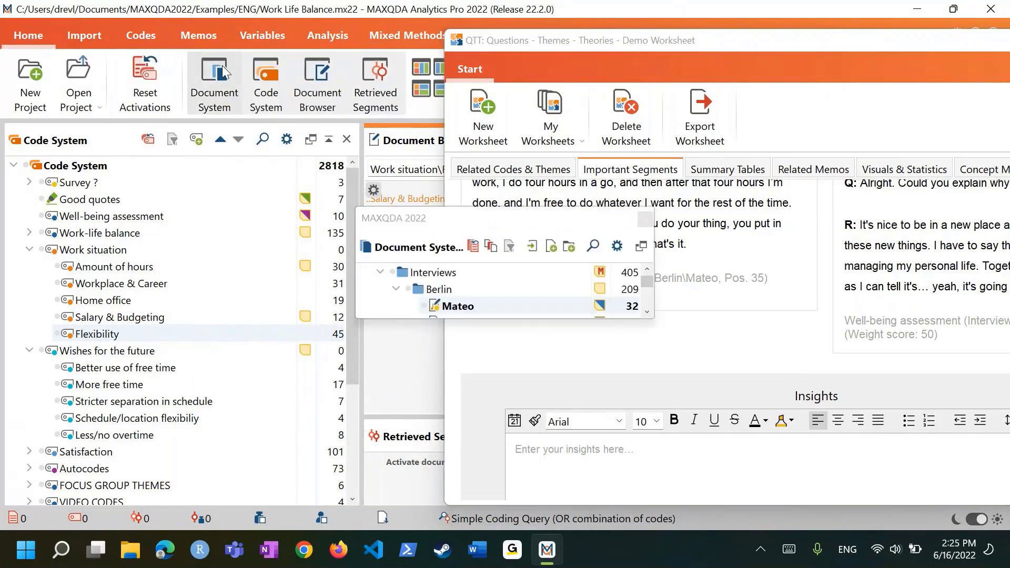
left_click(641, 246)
left_click_drag(187, 229, 187, 323)
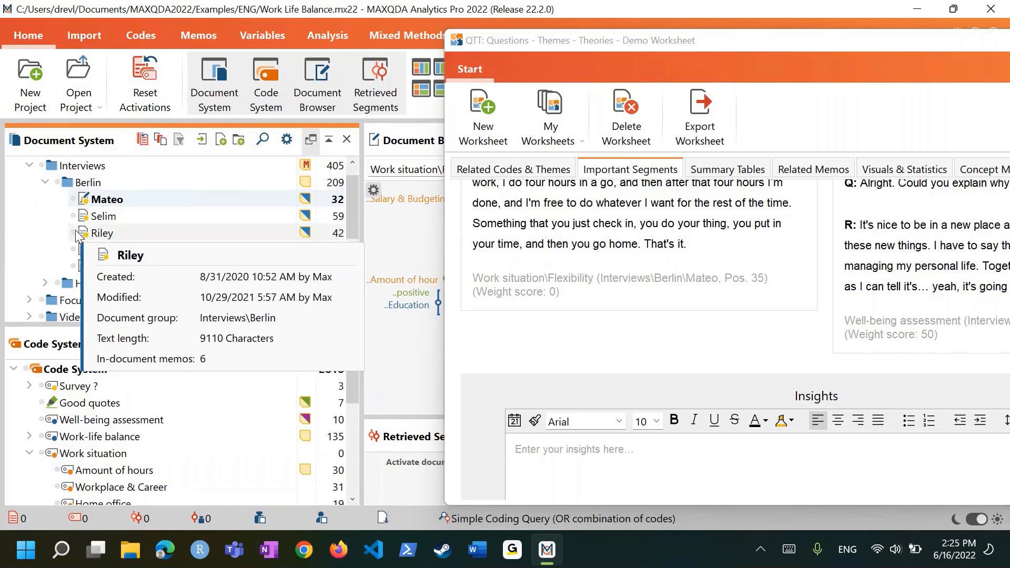
Activate the third interview in the Berlin group and the Flexibility code to retrieve their coded segments
left_click(75, 229)
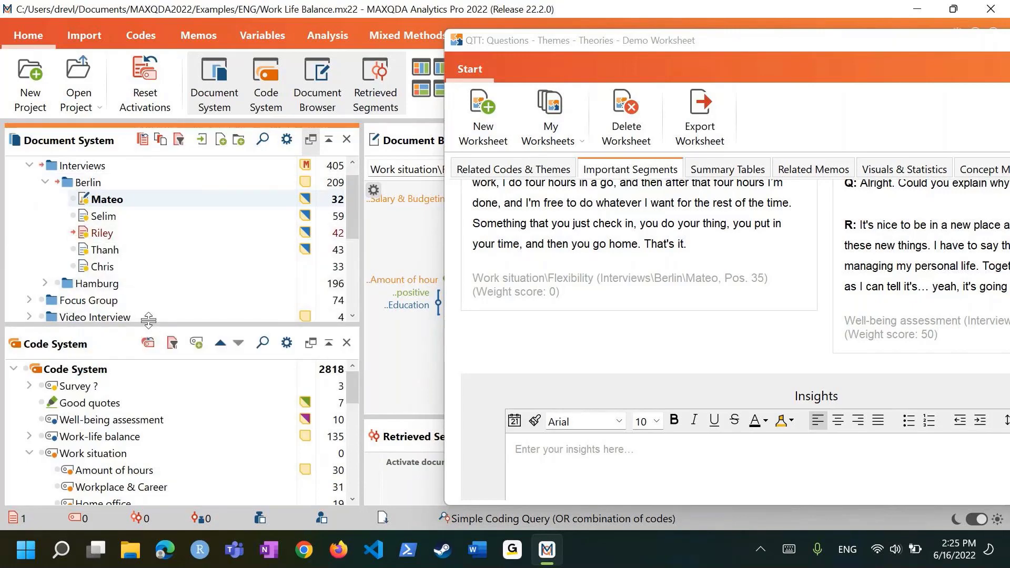
left_click_drag(150, 325, 131, 258)
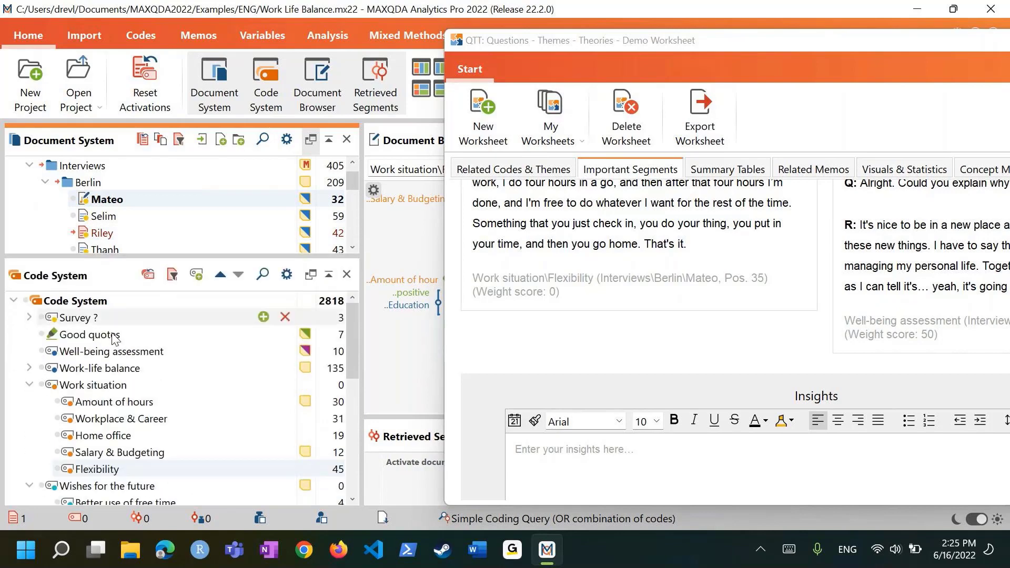
left_click(58, 469)
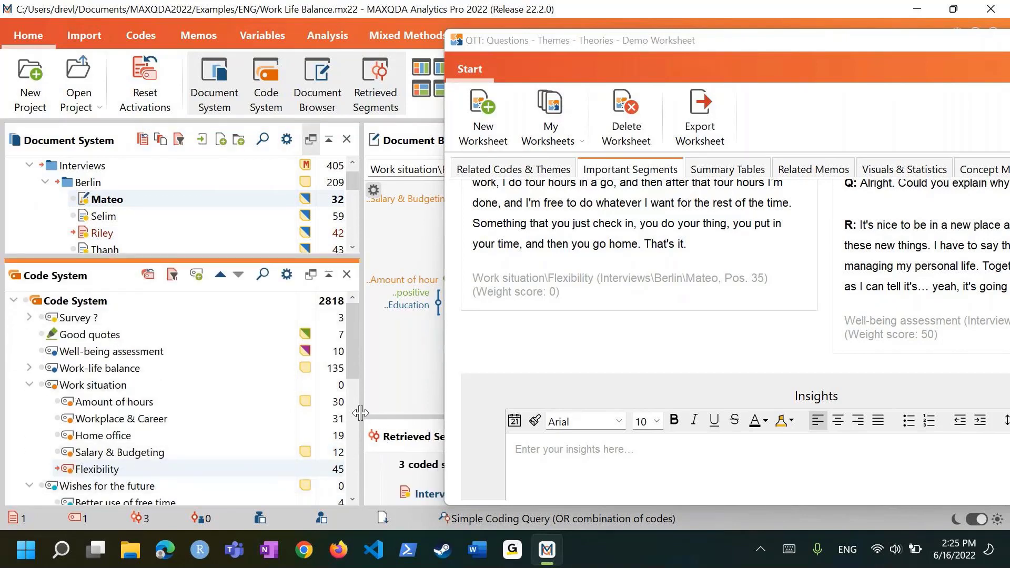
Enlarge the Retrieved Segments area and add the interview's first retrieved Flexibility segment to the worksheet's Important Segments
left_click_drag(360, 414, 200, 413)
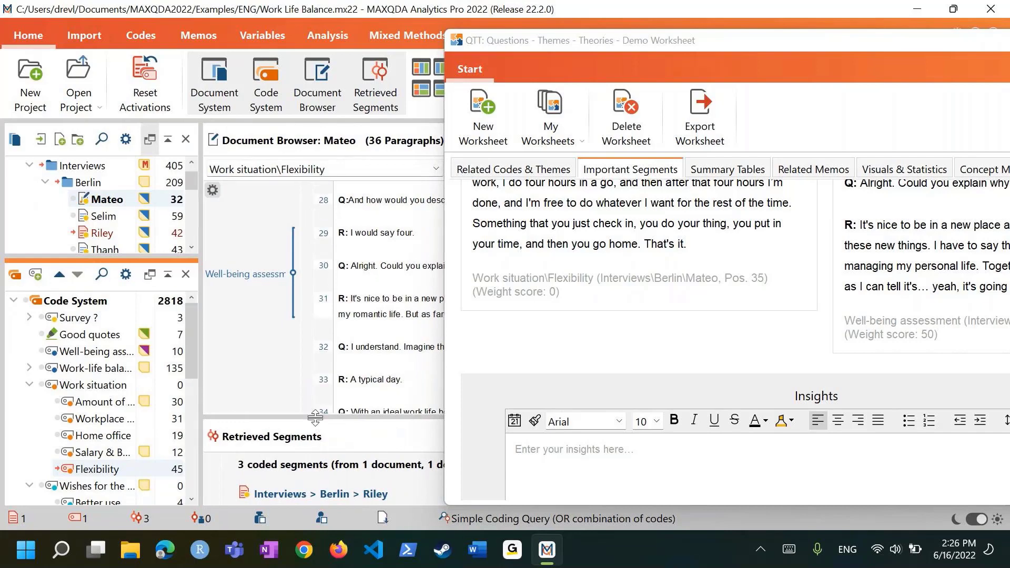
left_click_drag(315, 418, 316, 259)
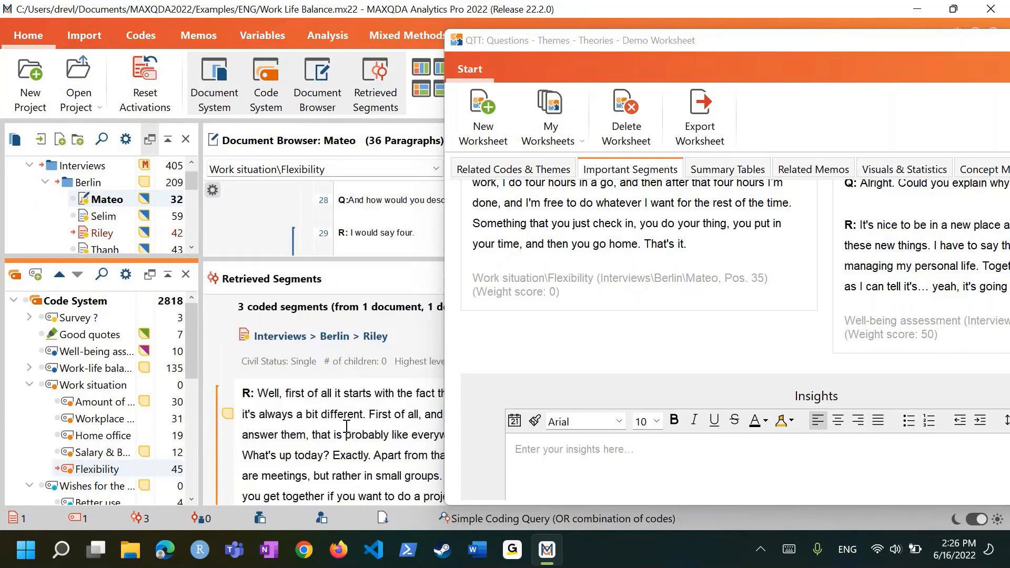
scroll(347, 426, "down", 3)
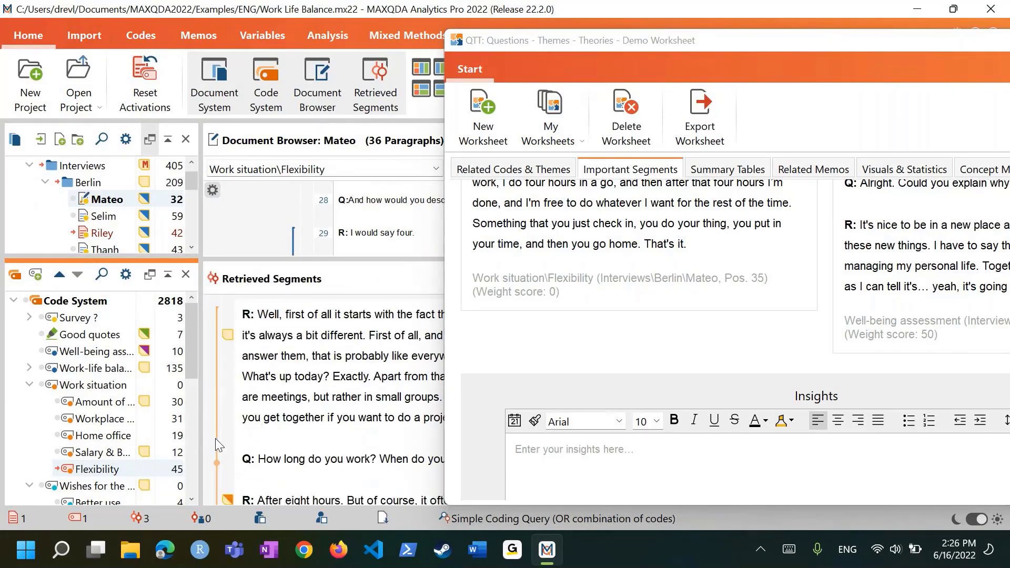
left_click_drag(216, 439, 595, 340)
scroll(595, 340, "down", 5)
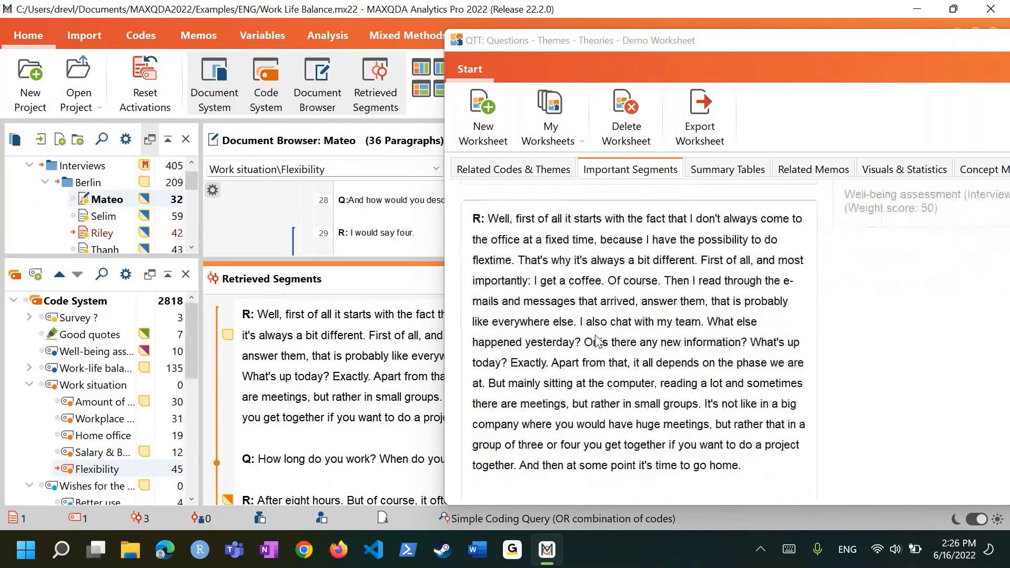
scroll(597, 345, "down", 4)
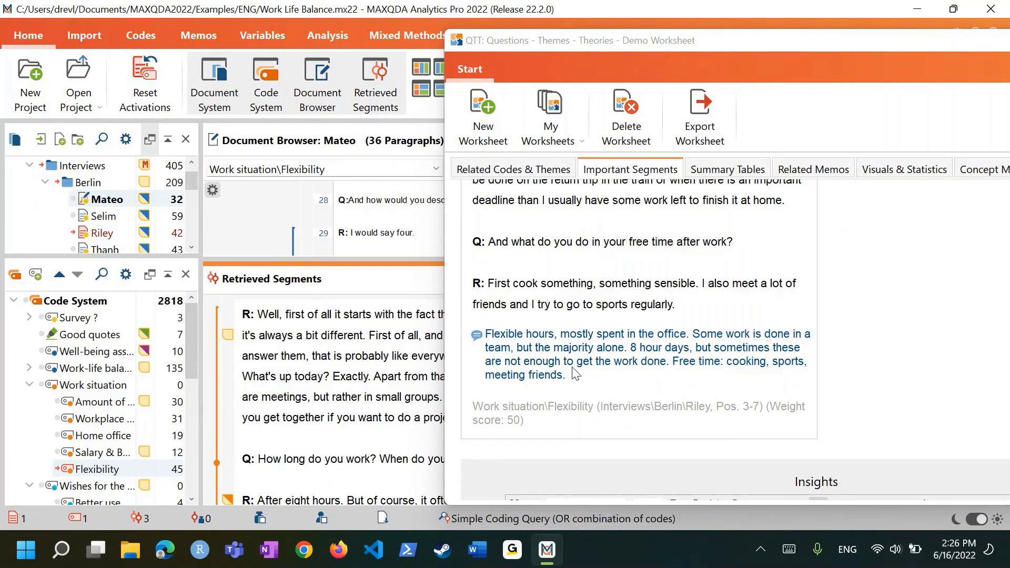
List the coded segments of the Amount of hours code and add the first one, from paragraph 21, to Important Segments
double_click(80, 403)
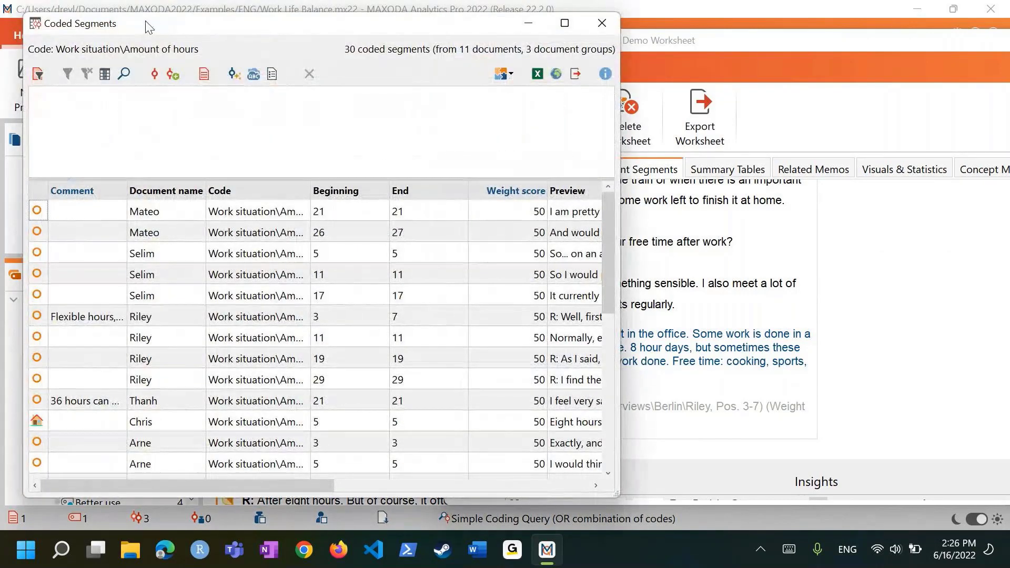
mouse_move(147, 23)
left_mouse_down()
mouse_move(130, 14)
mouse_move(130, 24)
left_mouse_up()
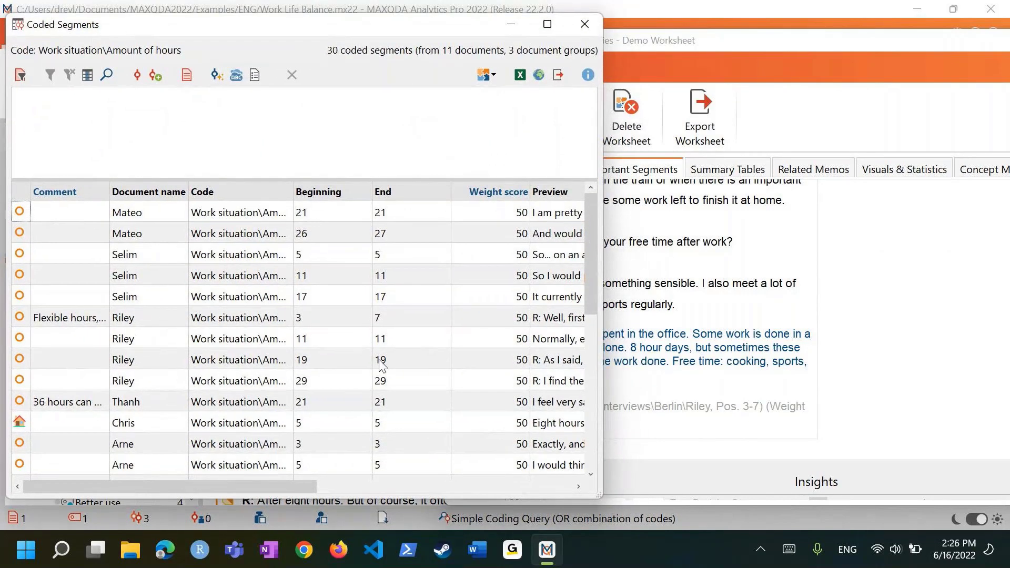
left_click(158, 216)
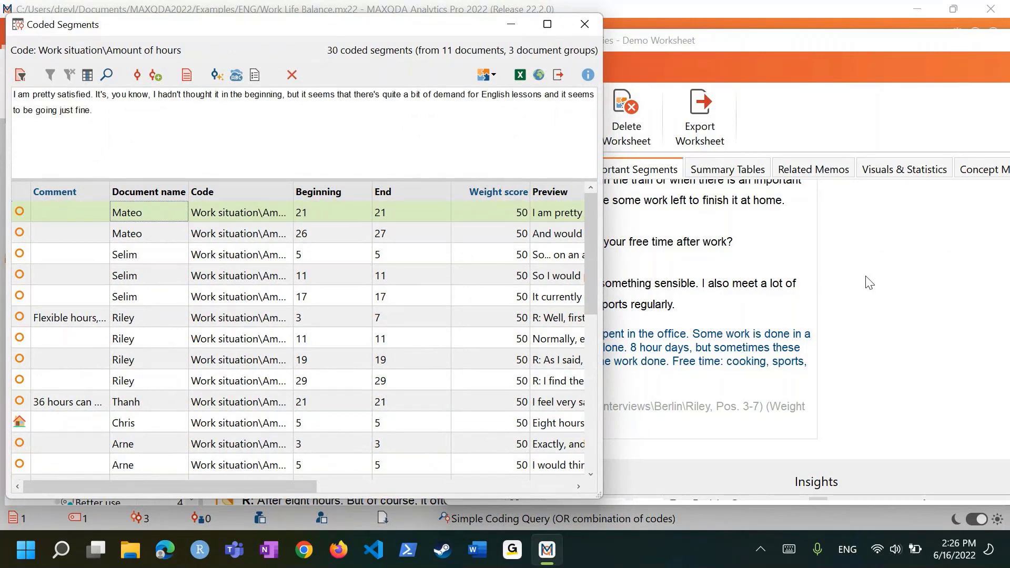
Check the QTT worksheet destinations offered for the Amount of hours segment at paragraphs 26–27 and close the Coded Segments overview
left_click(74, 237)
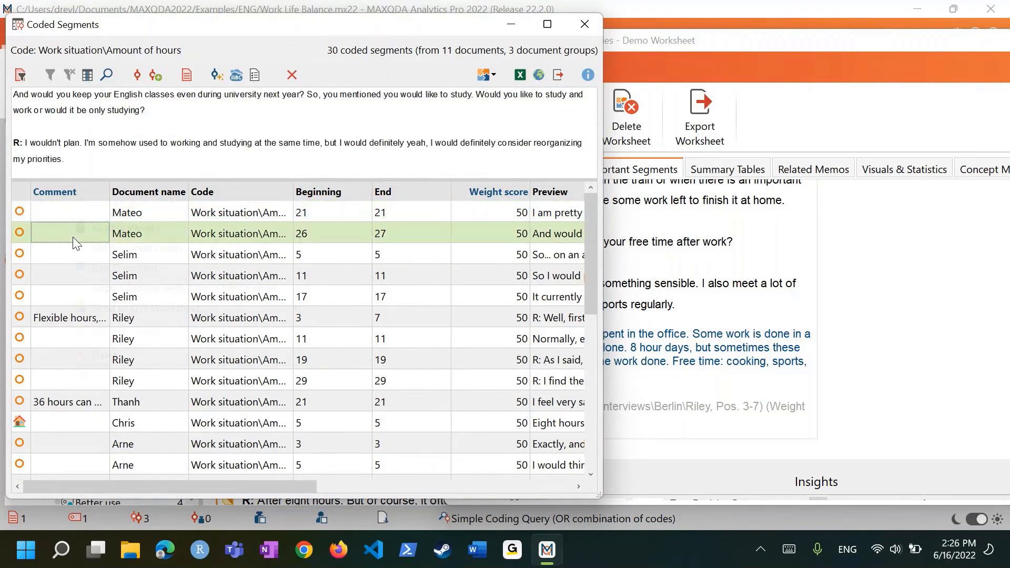
right_click(73, 238)
mouse_move(214, 308)
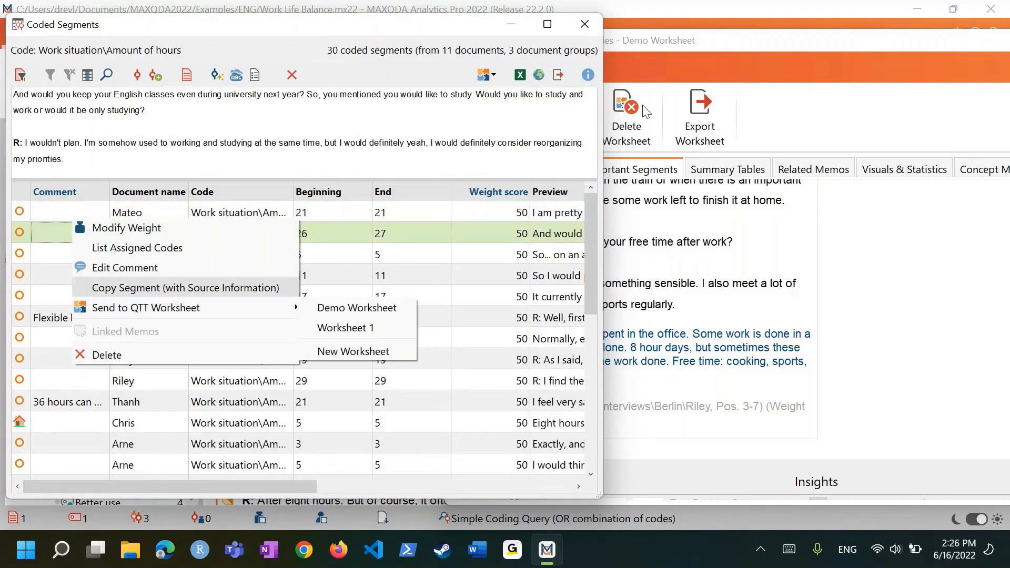
left_click(585, 24)
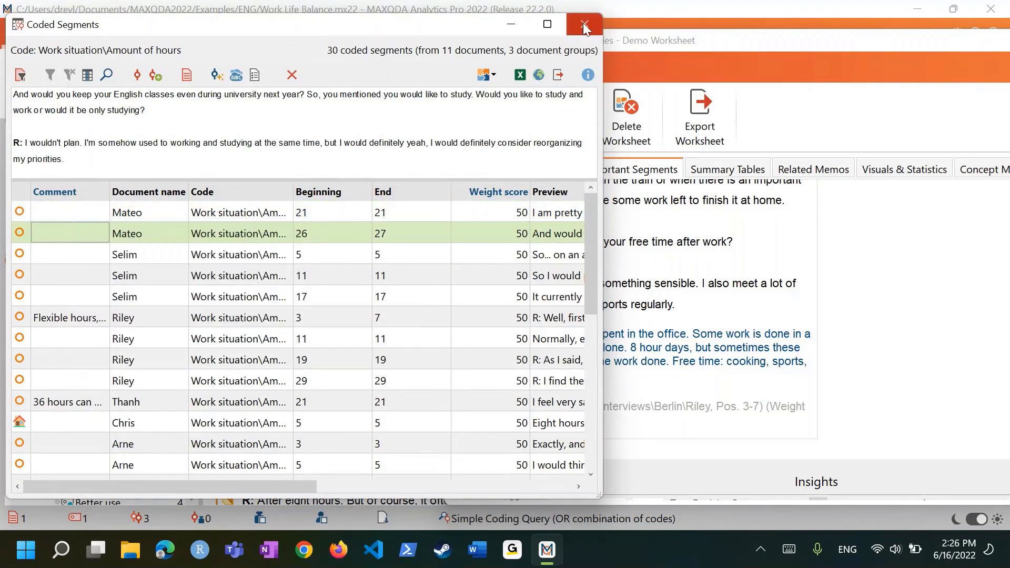
left_click(584, 24)
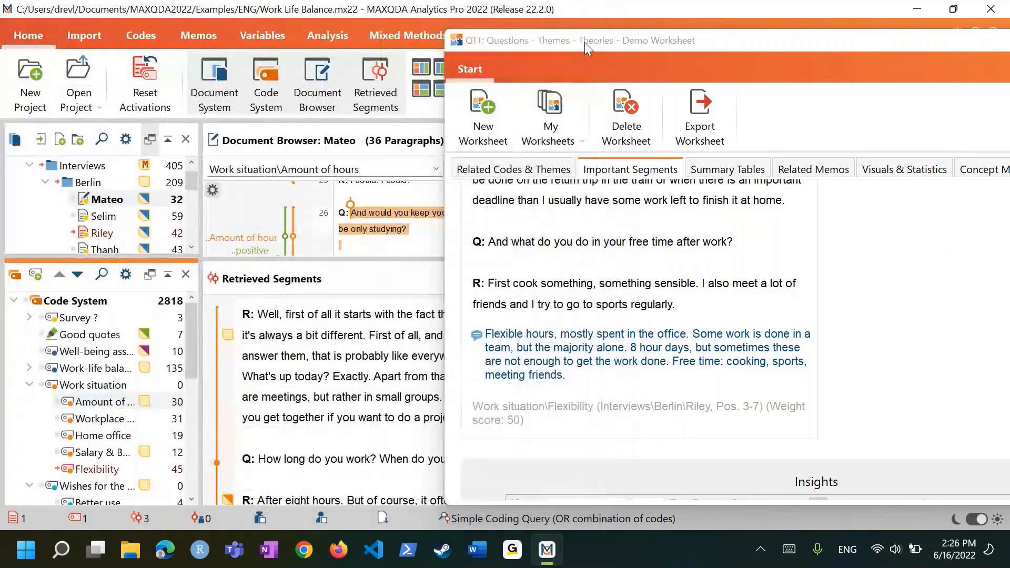
Maximize the Demo Worksheet window and review the segments collected under Important Segments
left_click_drag(585, 42, 259, 22)
left_click(851, 21)
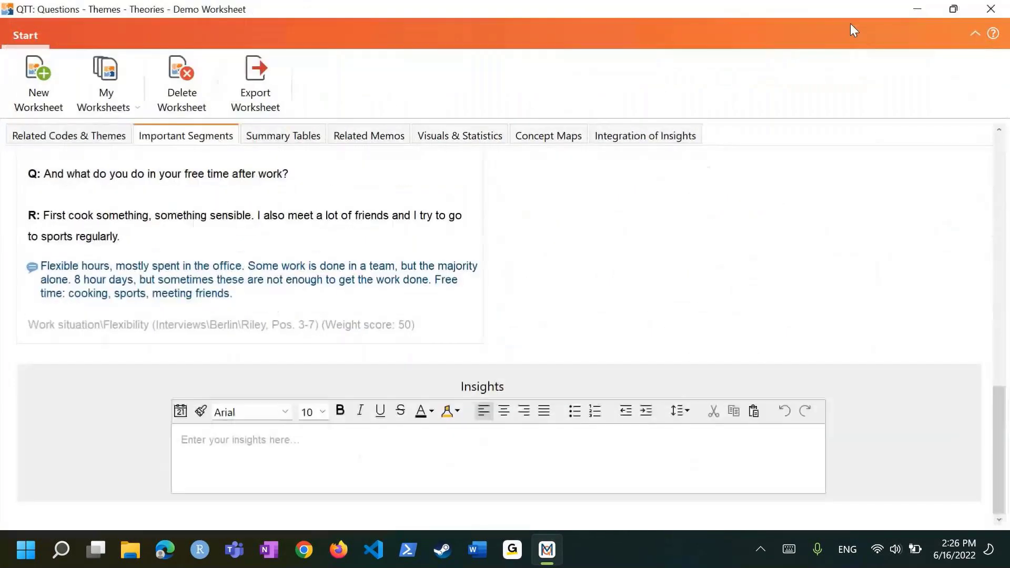
scroll(608, 263, "up", 5)
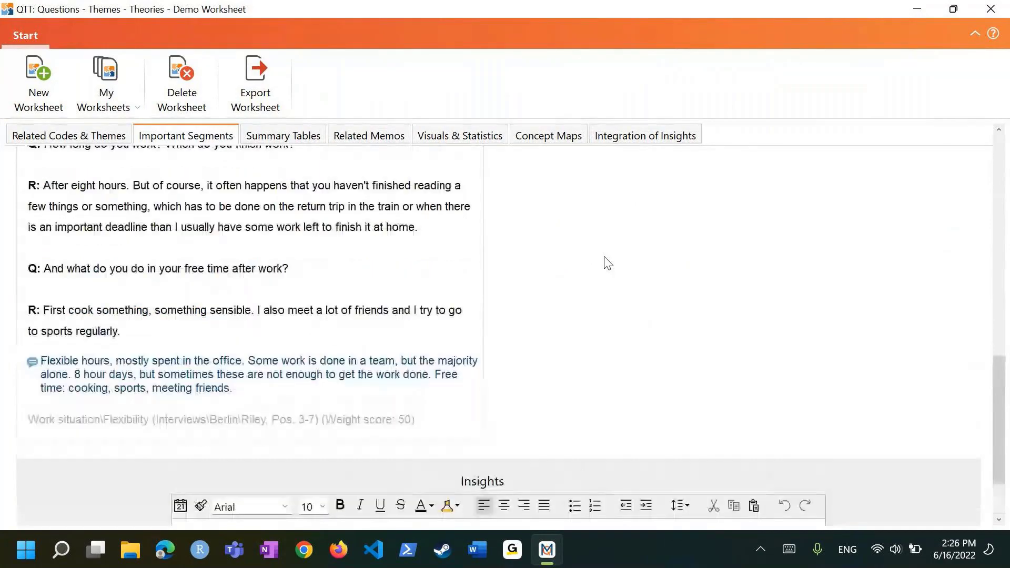
scroll(608, 263, "up", 6)
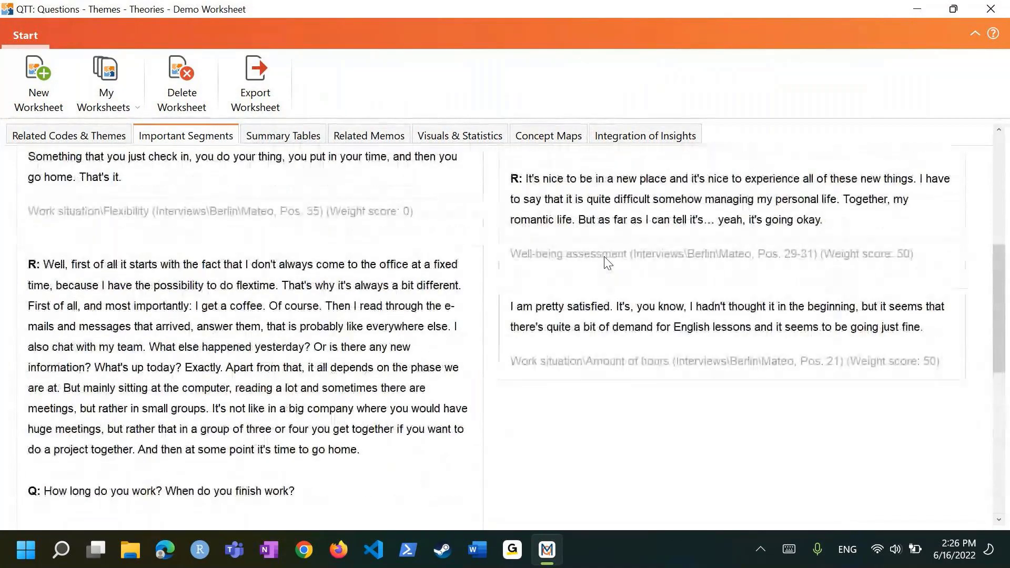
scroll(608, 263, "up", 5)
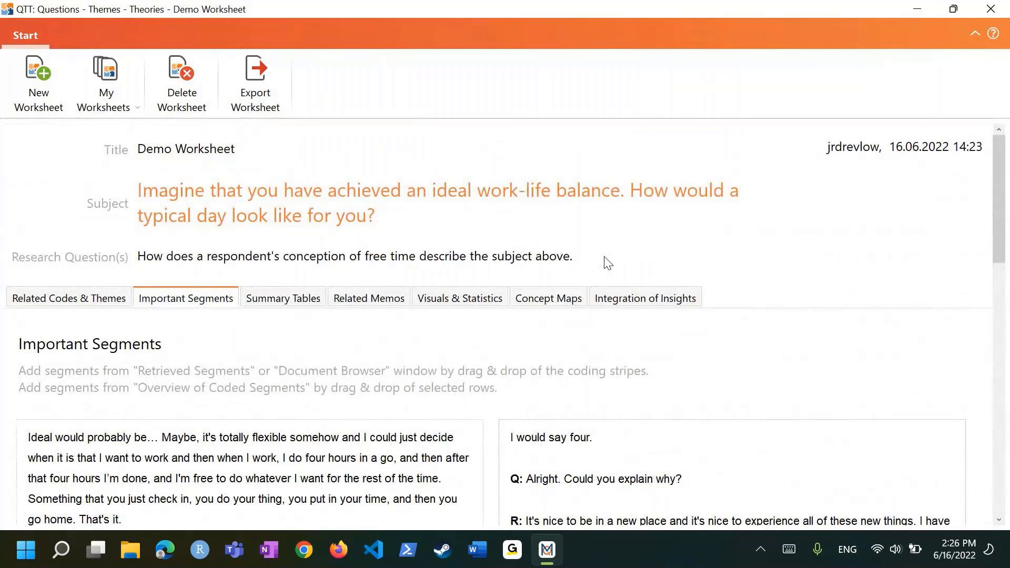
Add all available summary tables to the Summary Tables section of the Demo Worksheet
left_click(290, 305)
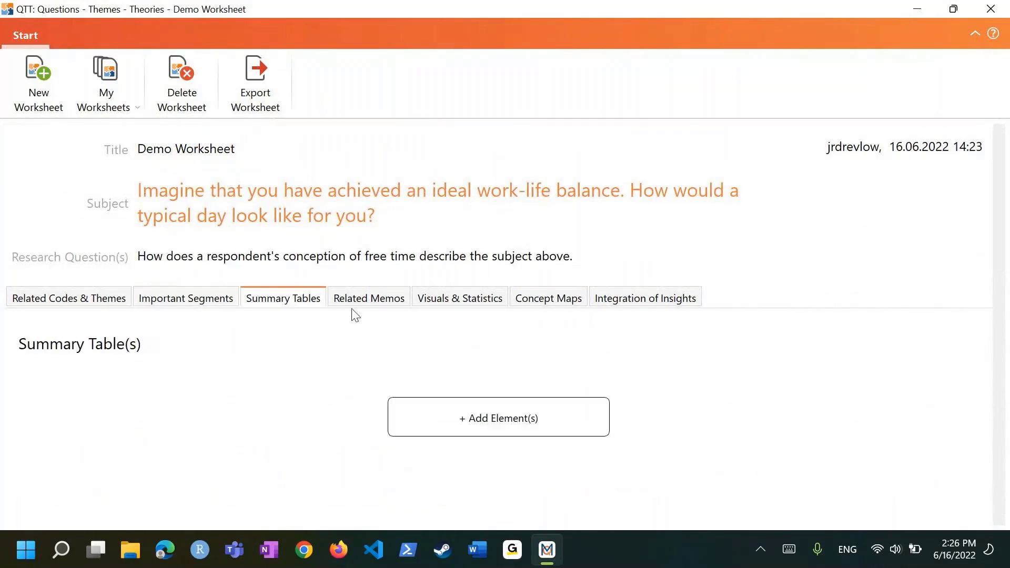
left_click(472, 425)
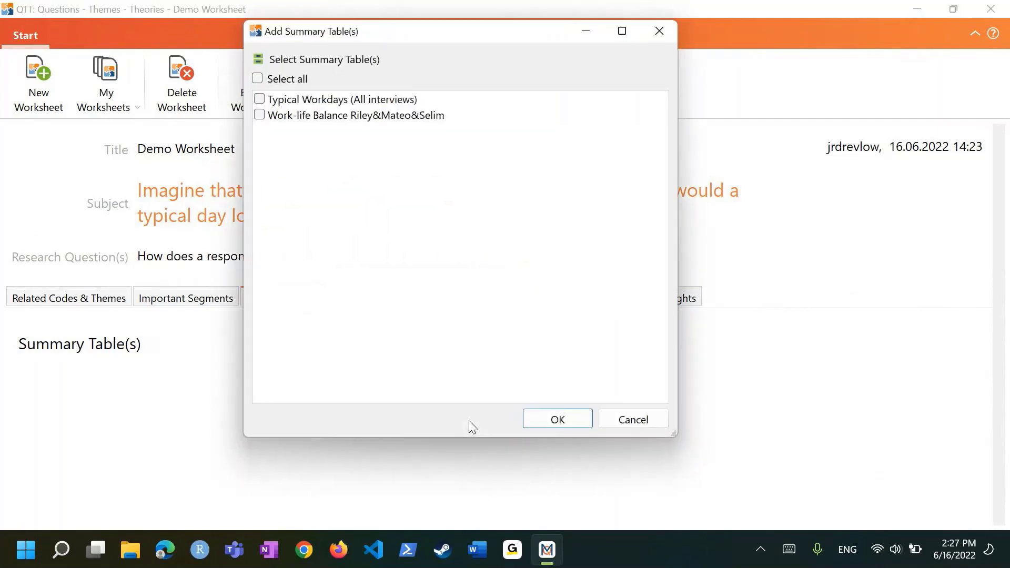
left_click(259, 79)
left_click(557, 419)
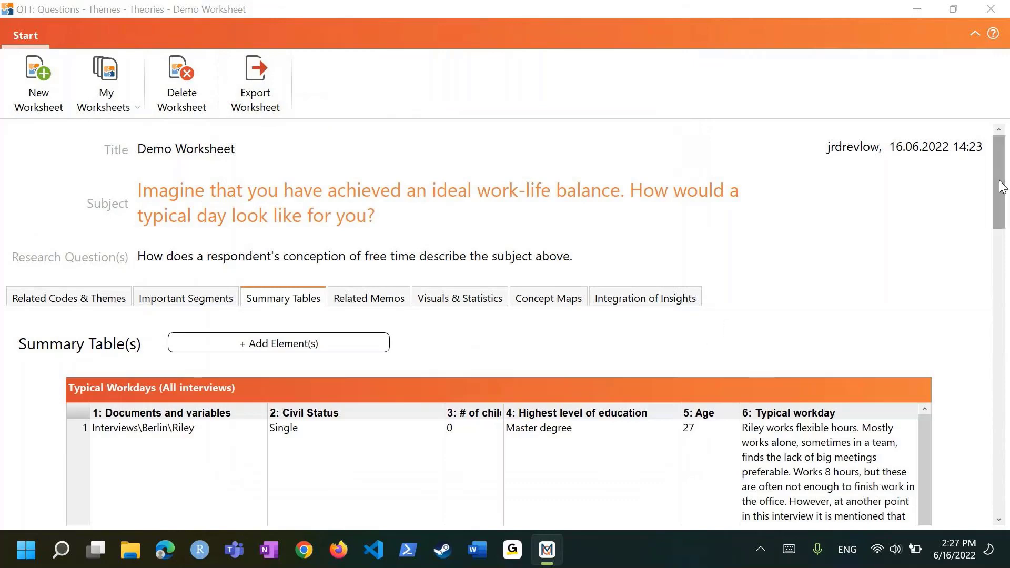
left_click_drag(1003, 182, 992, 141)
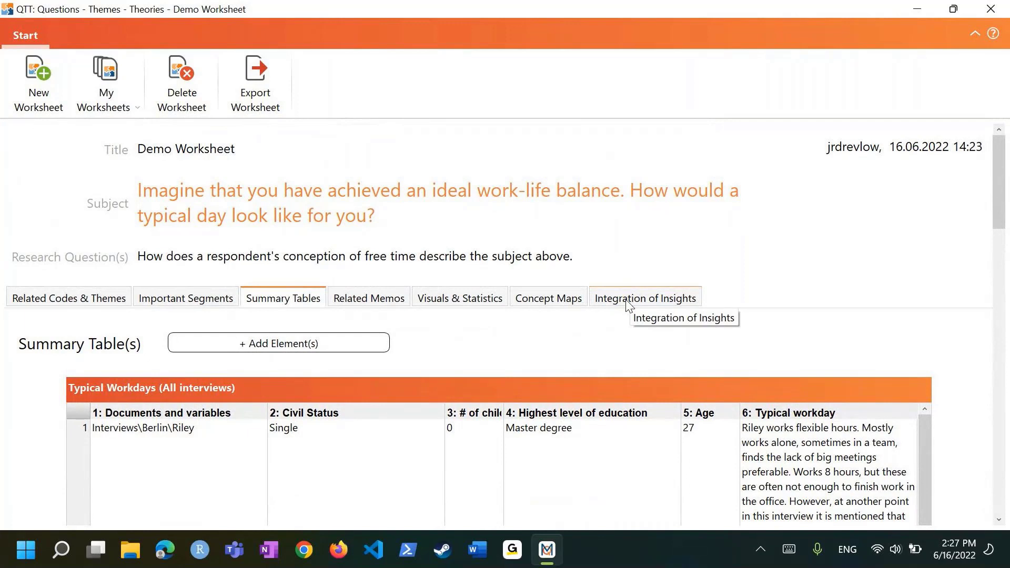
Look through the memos available for the worksheet's Related Memos section, enlarging the list, and leave without adding any
left_click(357, 305)
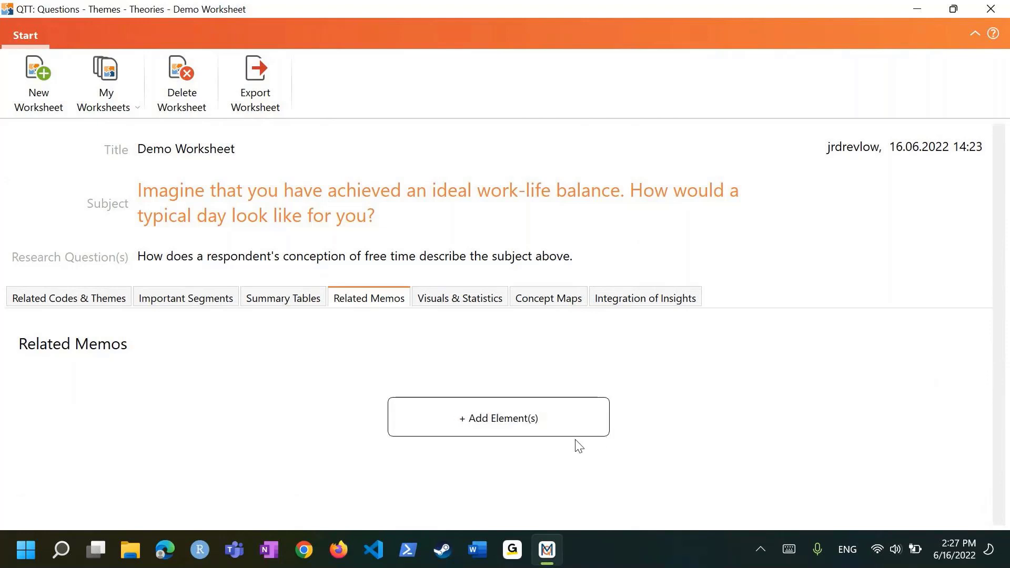
left_click(505, 426)
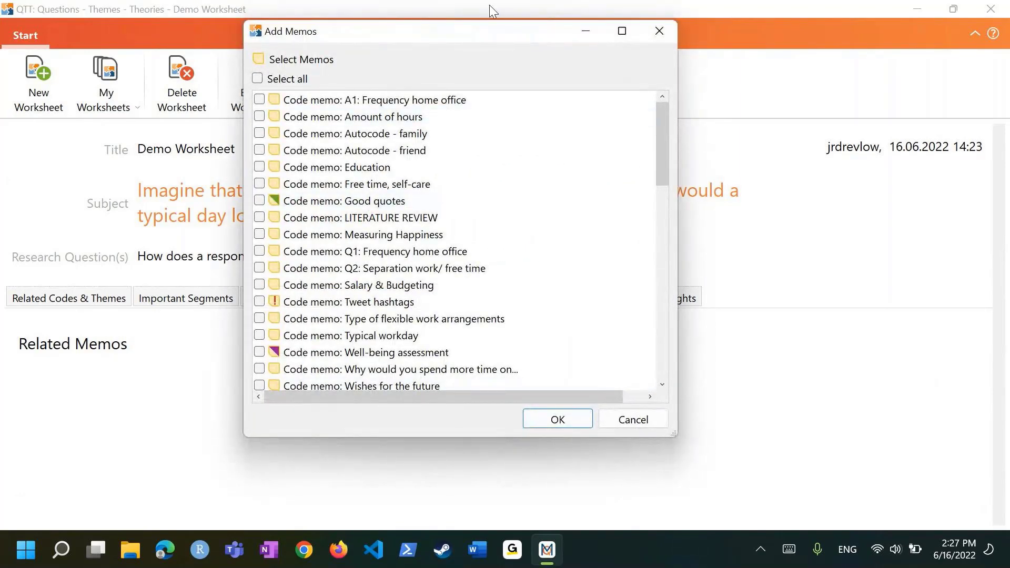
left_click_drag(485, 32, 351, 32)
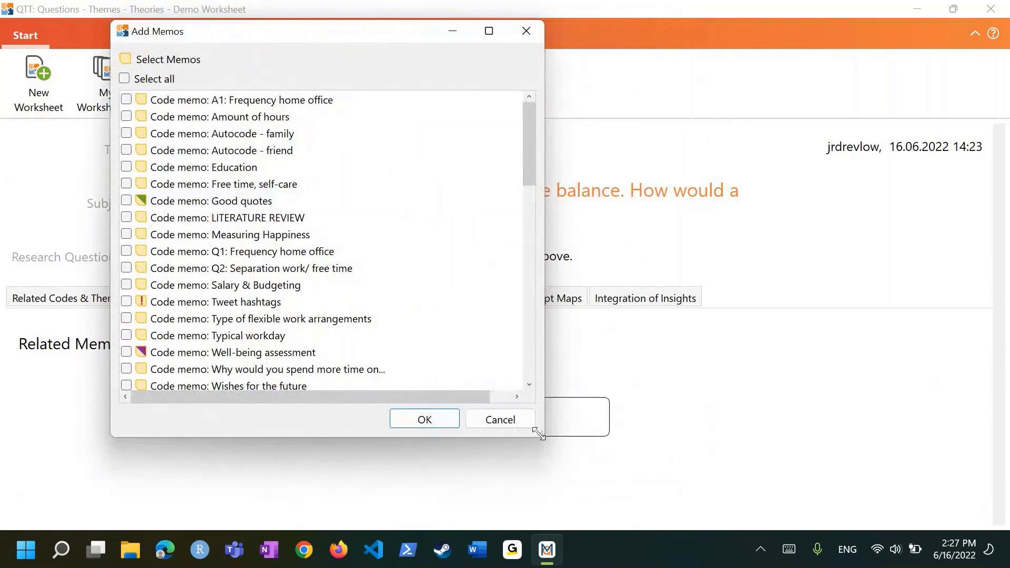
left_click_drag(539, 432, 602, 462)
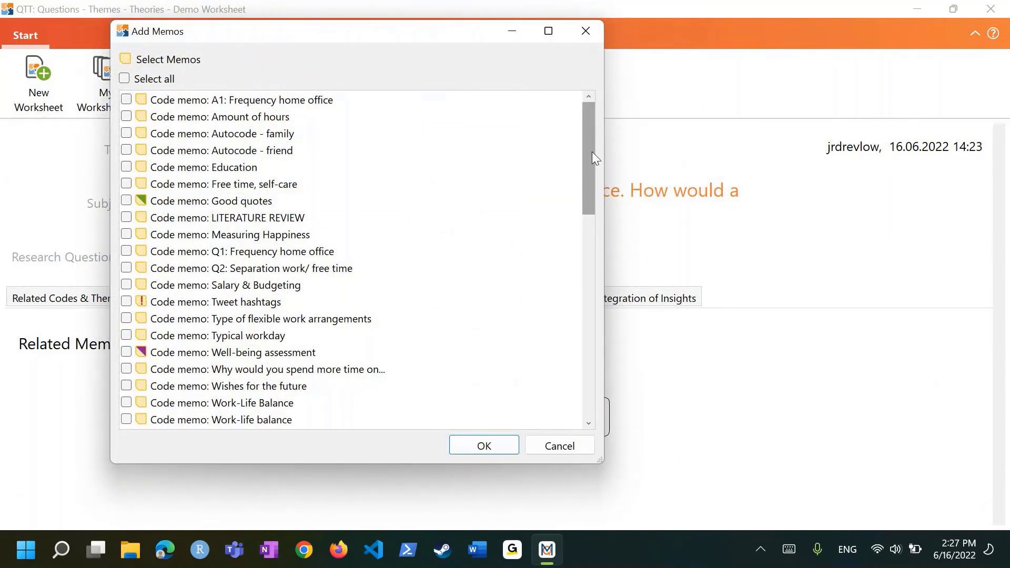
left_click_drag(592, 151, 570, 399)
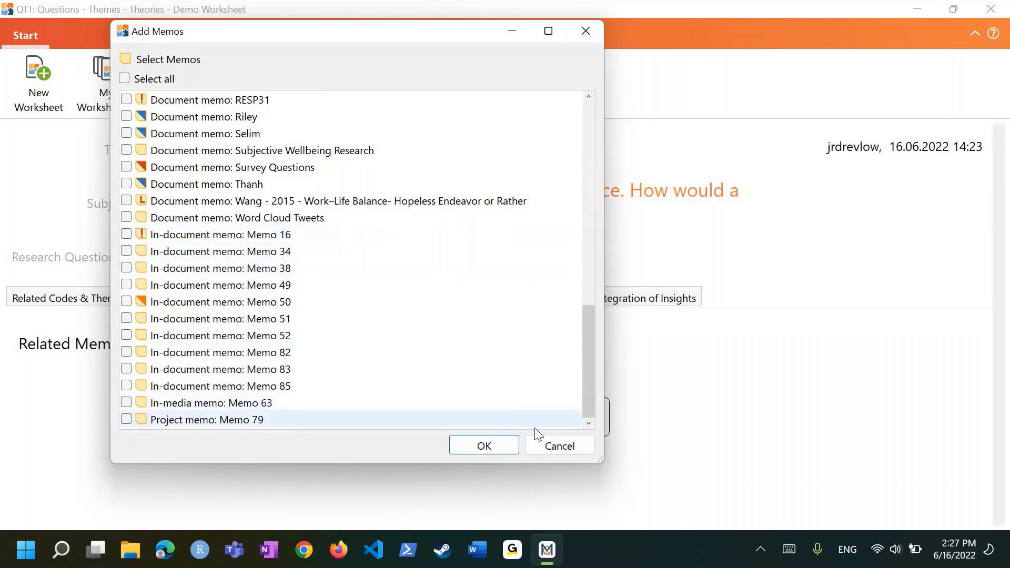
left_click(549, 447)
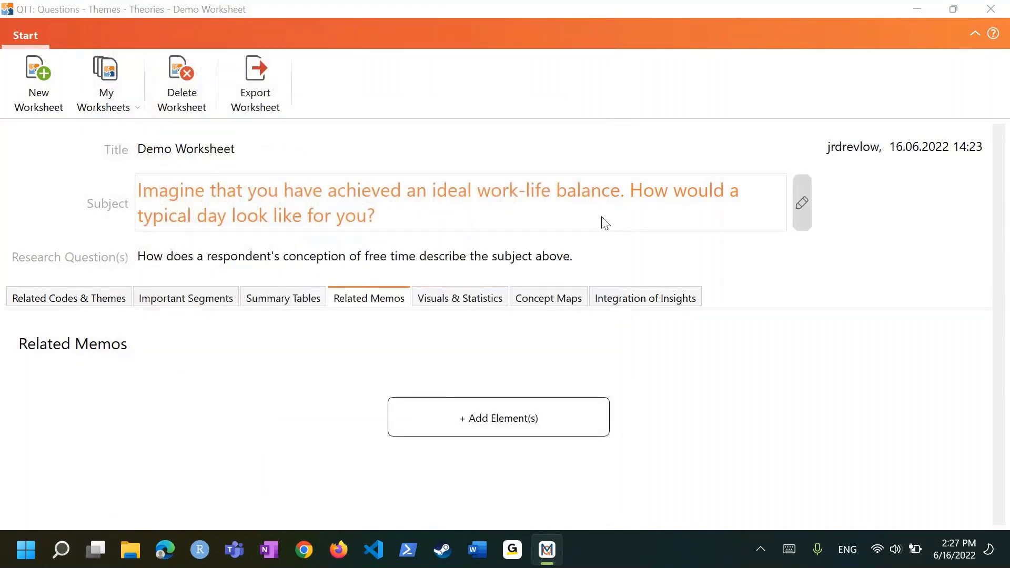
Set the worksheet aside, list all memos of the project and open in-document Memo 16 at Pos. 11 in the Berlin interviews
left_click(916, 12)
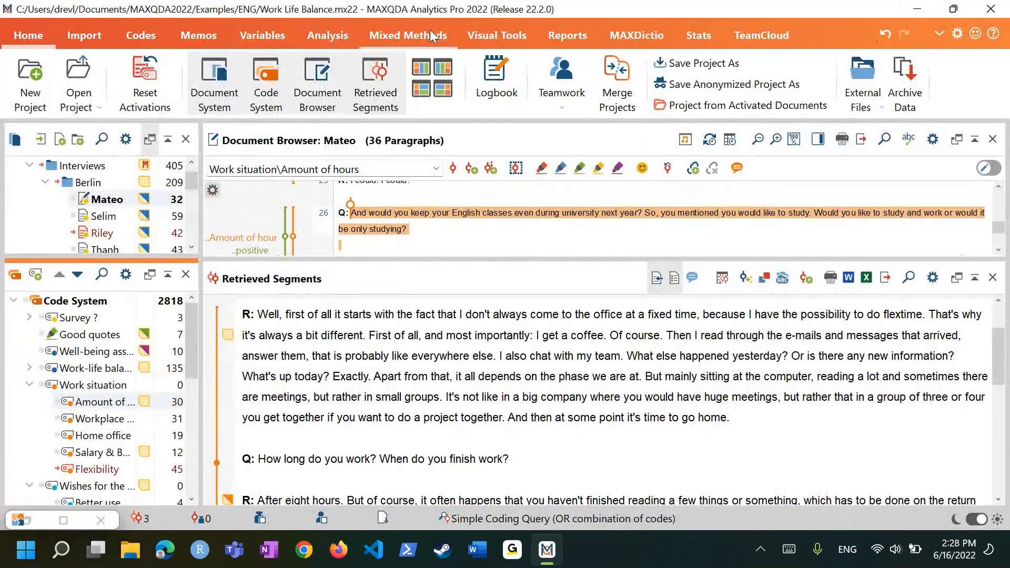
left_click(210, 33)
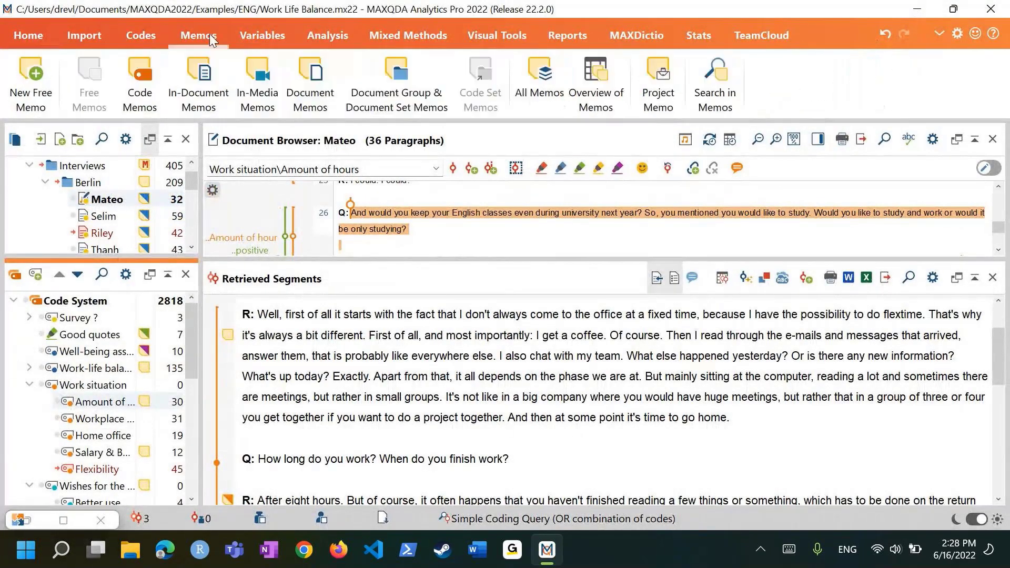
left_click(542, 77)
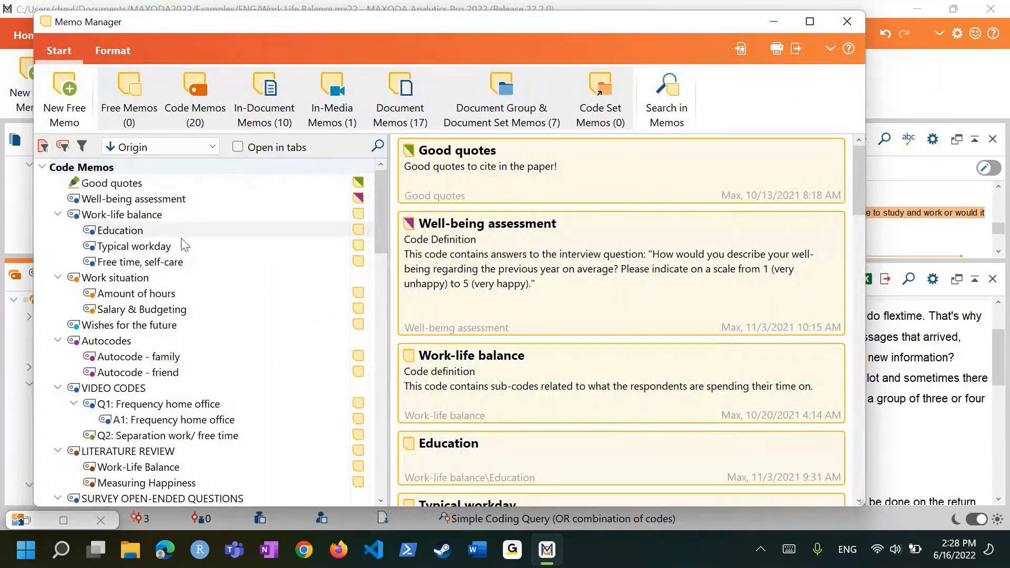
left_click(41, 167)
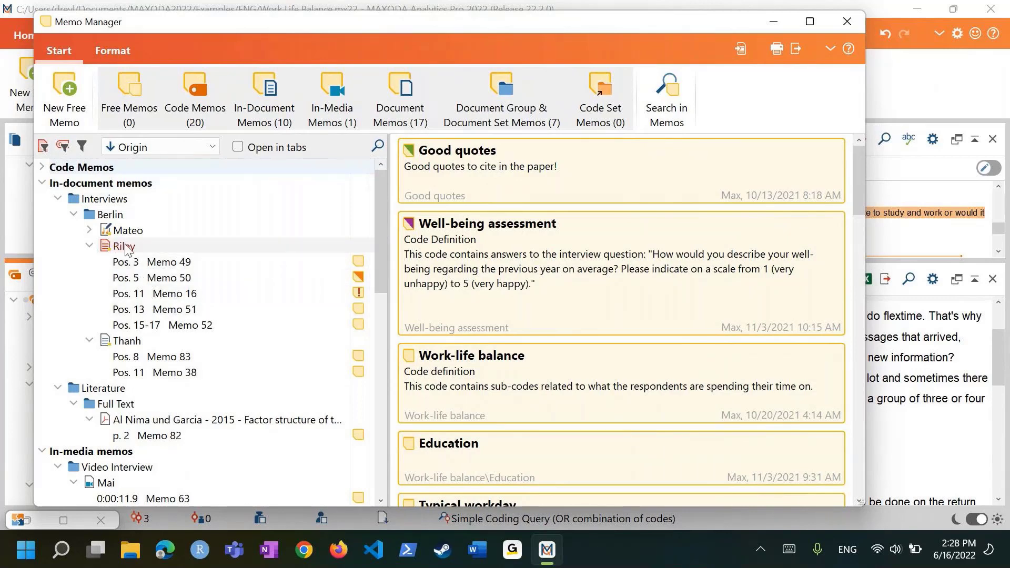
left_click(171, 297)
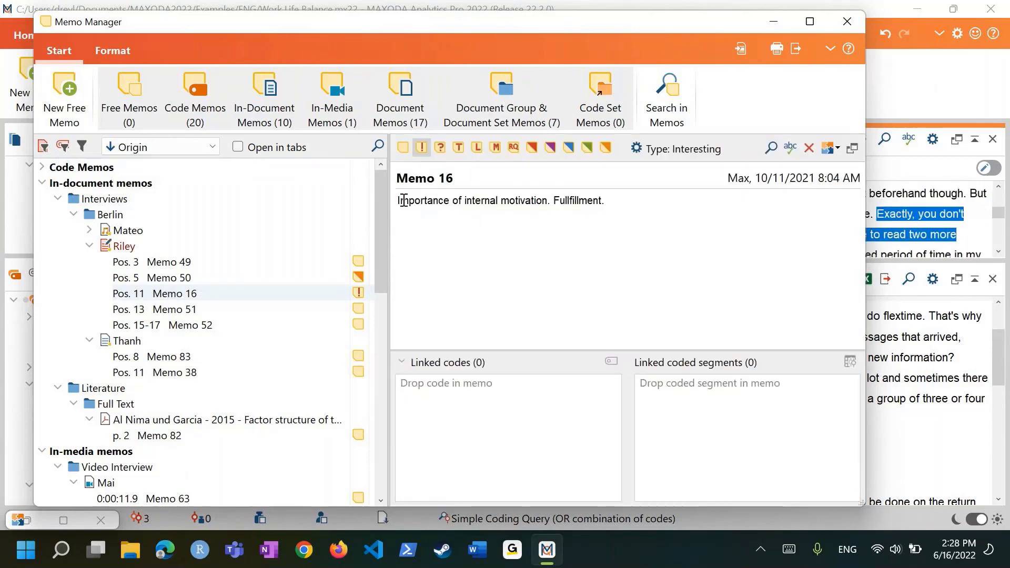
Read Memo 16's text and examine the interview passage it is attached to, enlarging the document view
left_click_drag(398, 202, 618, 202)
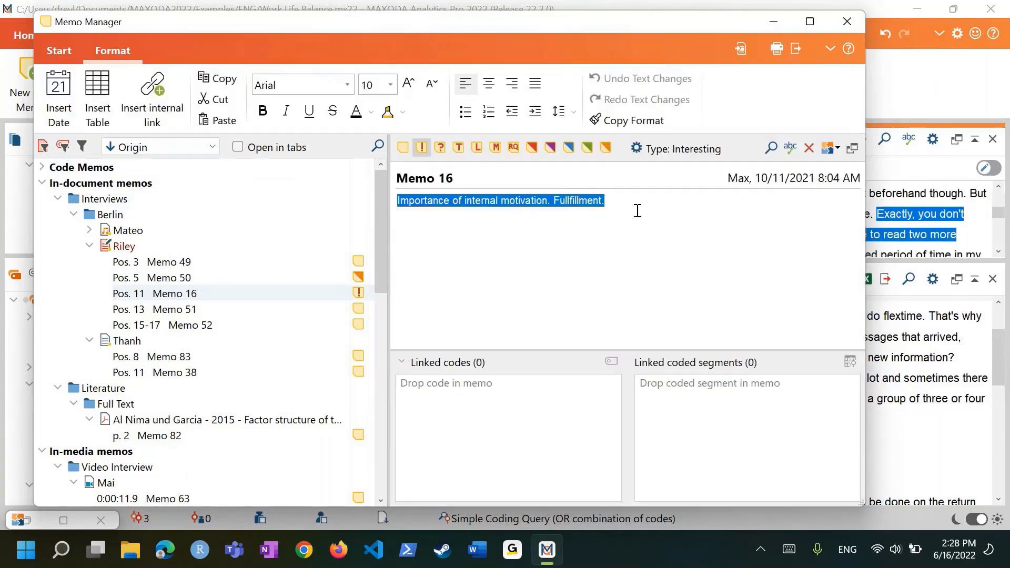
left_click(637, 210)
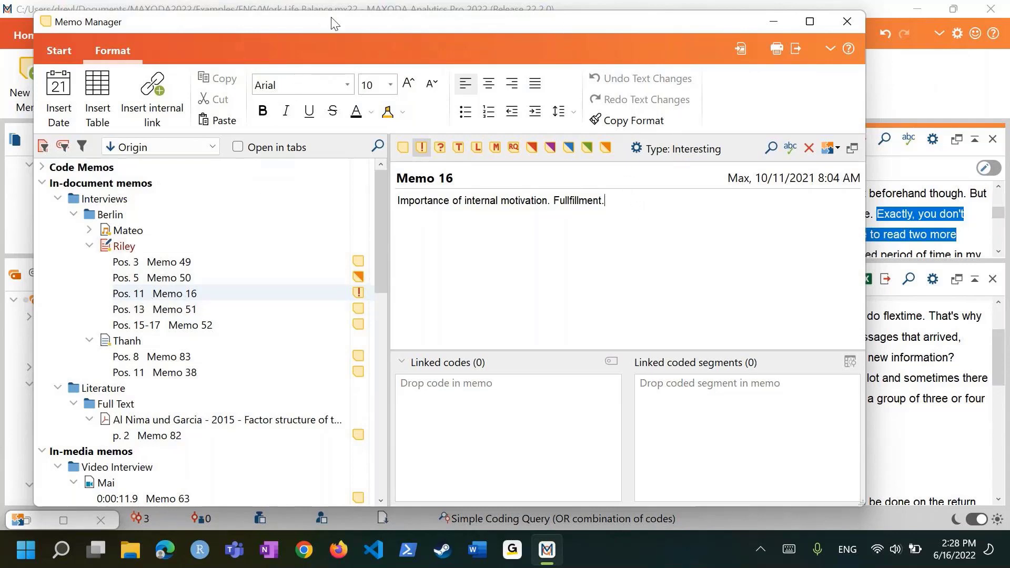
left_click_drag(333, 32, 379, 347)
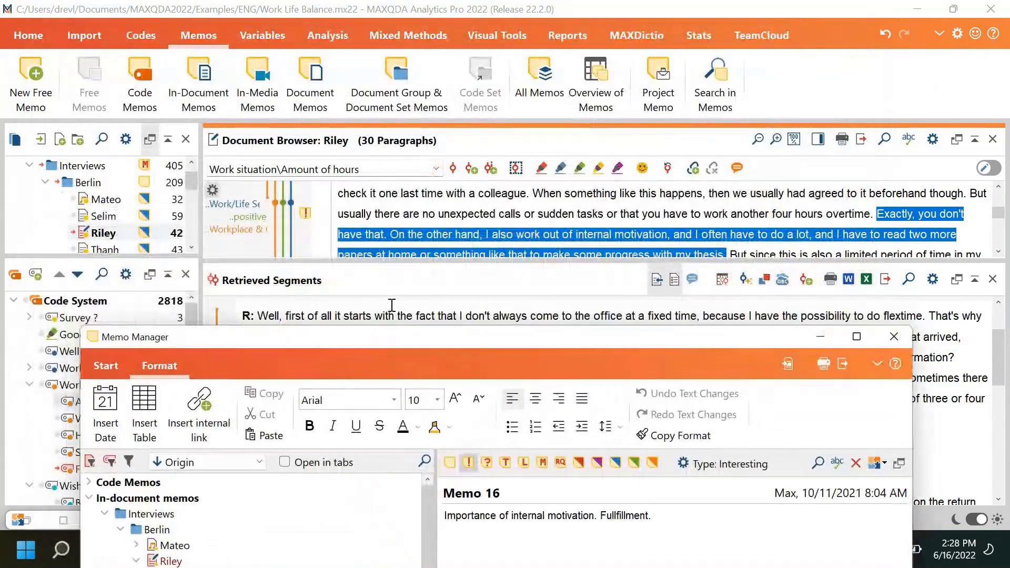
left_click_drag(427, 263, 437, 352)
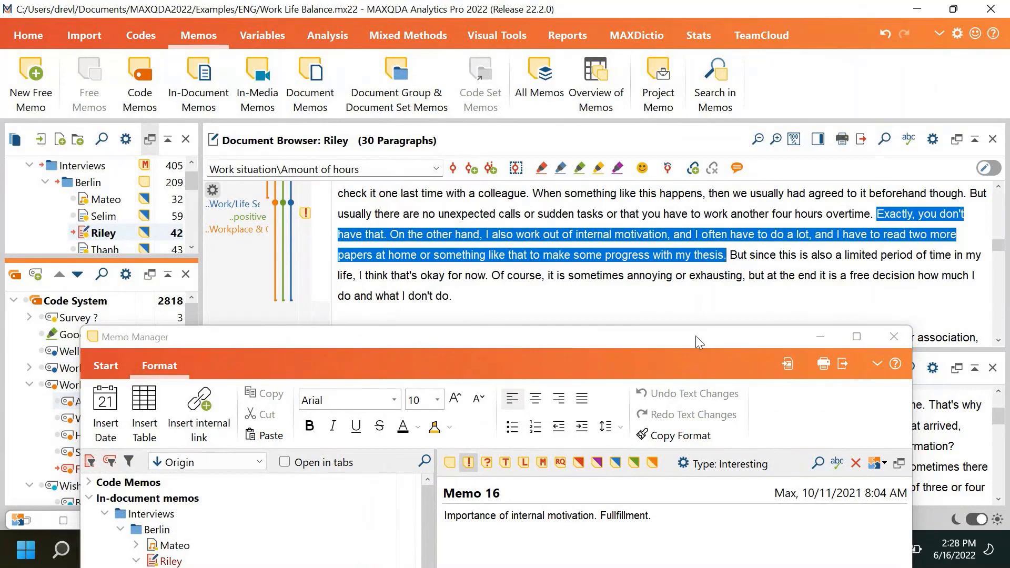
left_click_drag(696, 336, 665, 24)
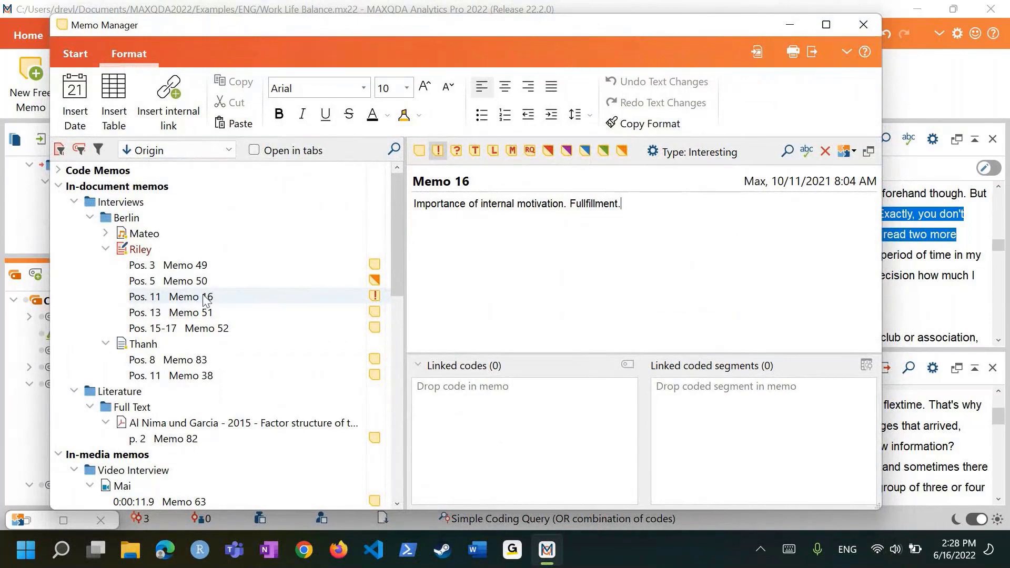
Send Memo 16 to the Demo Worksheet and check it in the worksheet's Related Memos section
mouse_move(197, 301)
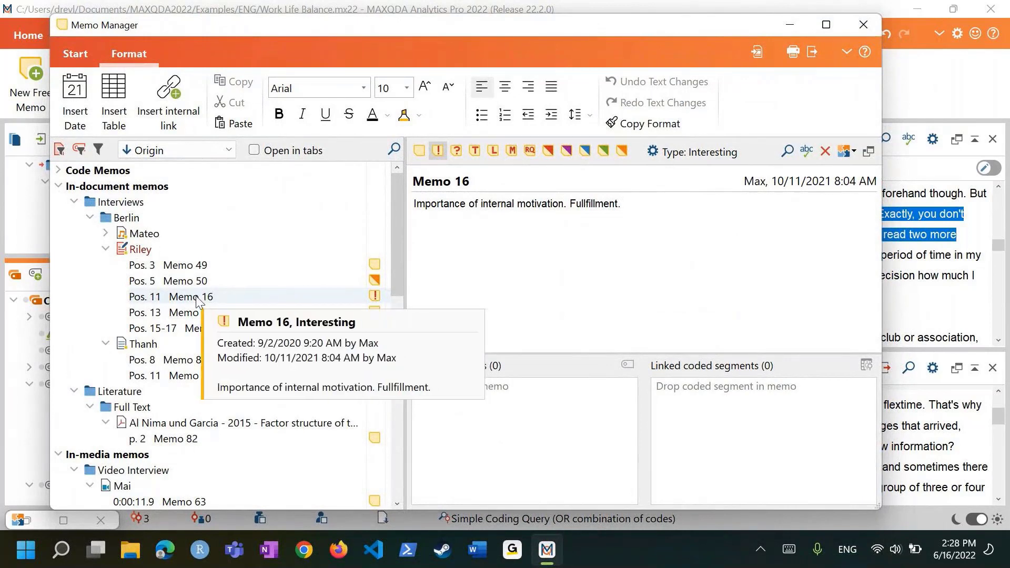
left_click(845, 154)
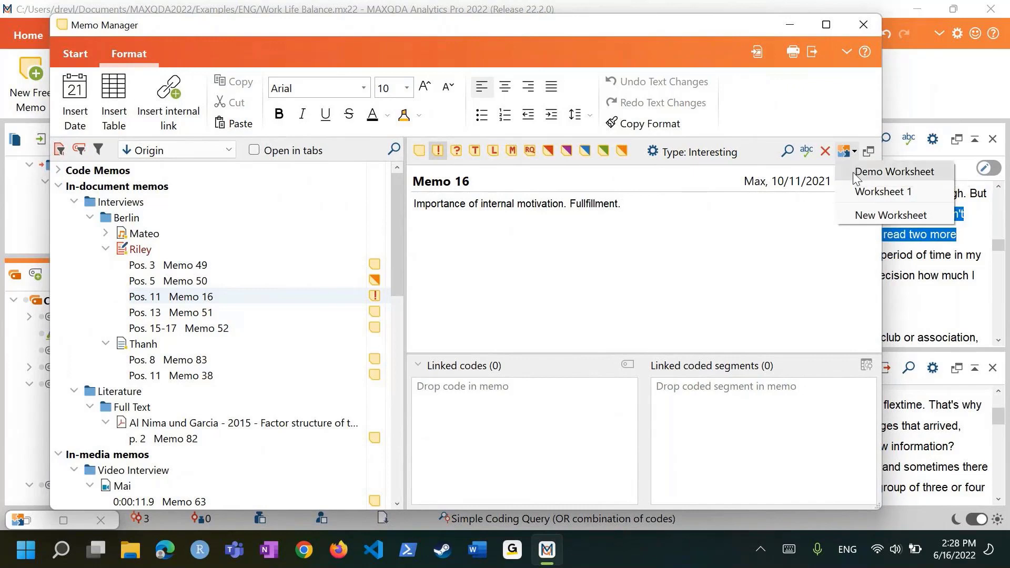
left_click(853, 172)
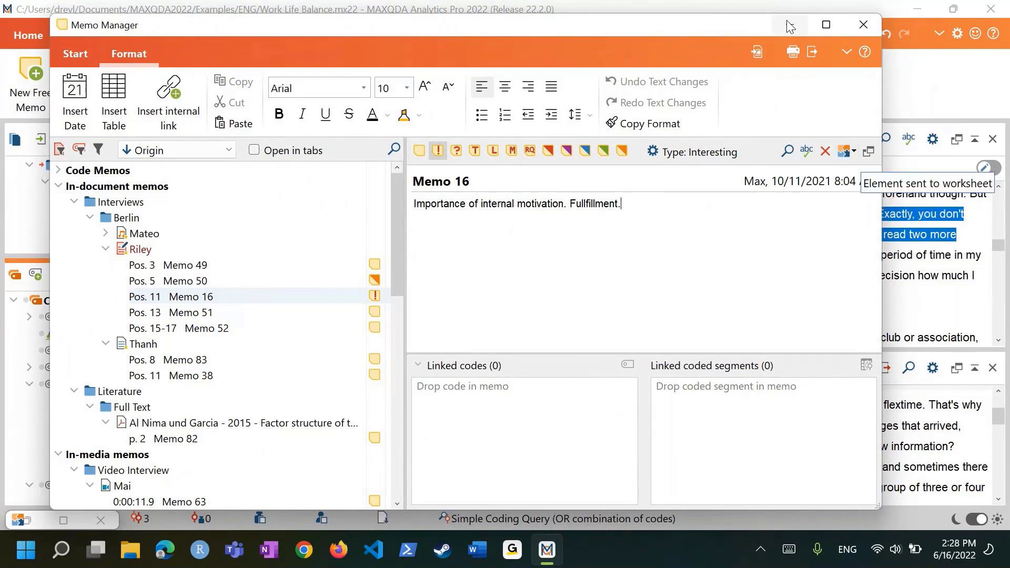
left_click(790, 27)
left_click(63, 520)
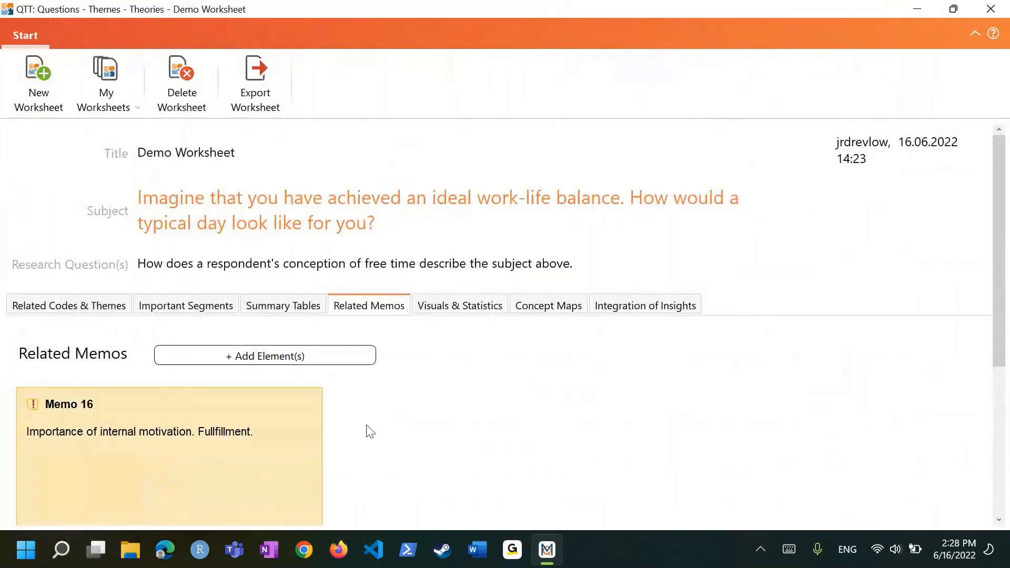
scroll(368, 432, "down", 2)
scroll(248, 365, "down", 1)
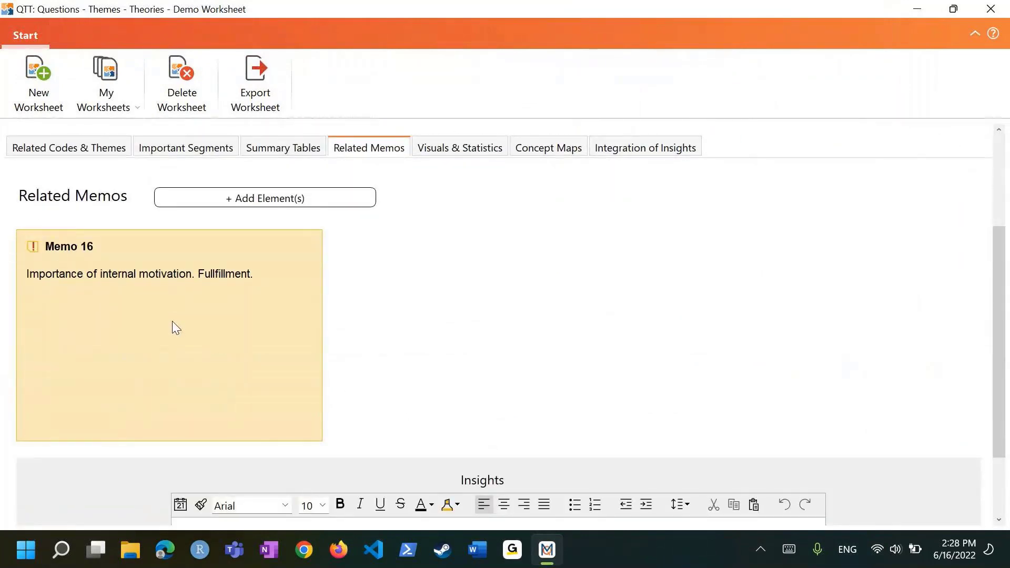
Browse the further memos that can be added to Related Memos and close the list without selecting any
left_click(310, 200)
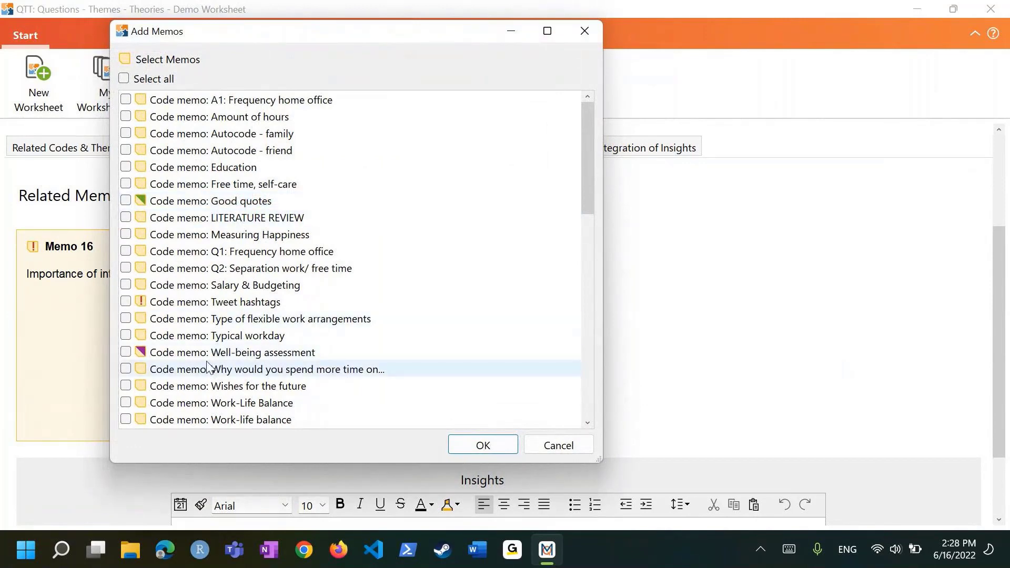
scroll(209, 378, "down", 5)
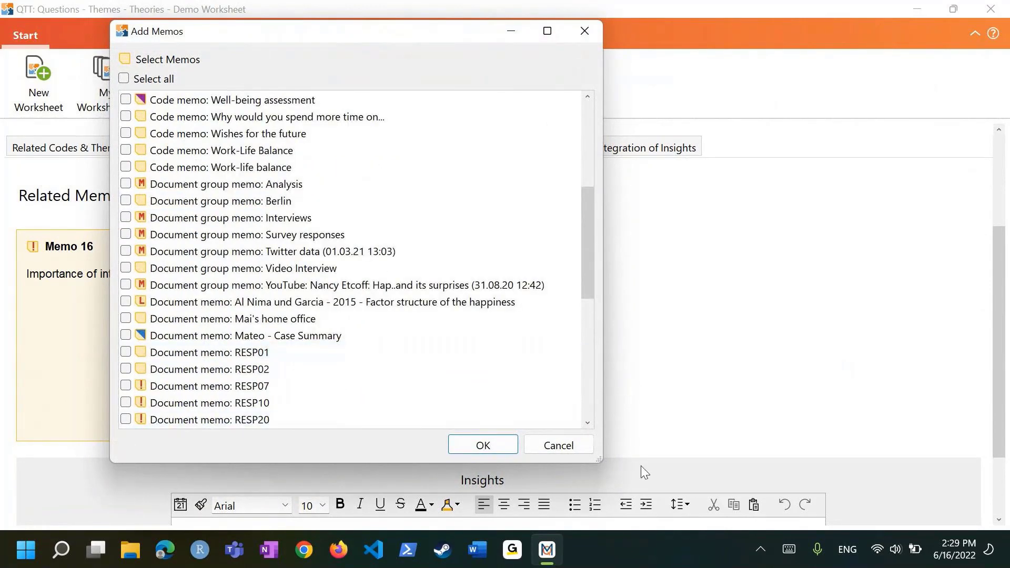
left_click(559, 445)
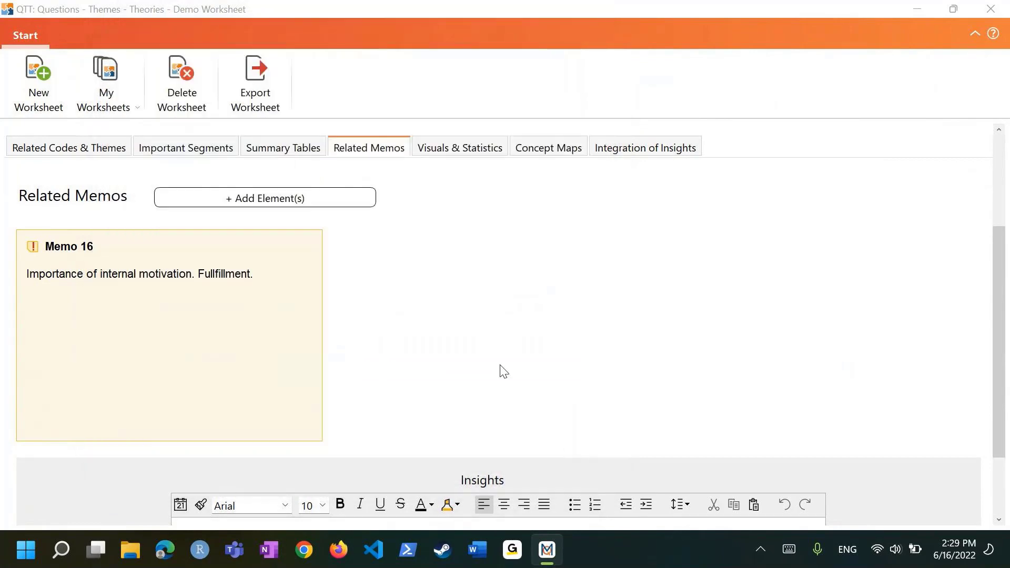
scroll(499, 359, "up", 1)
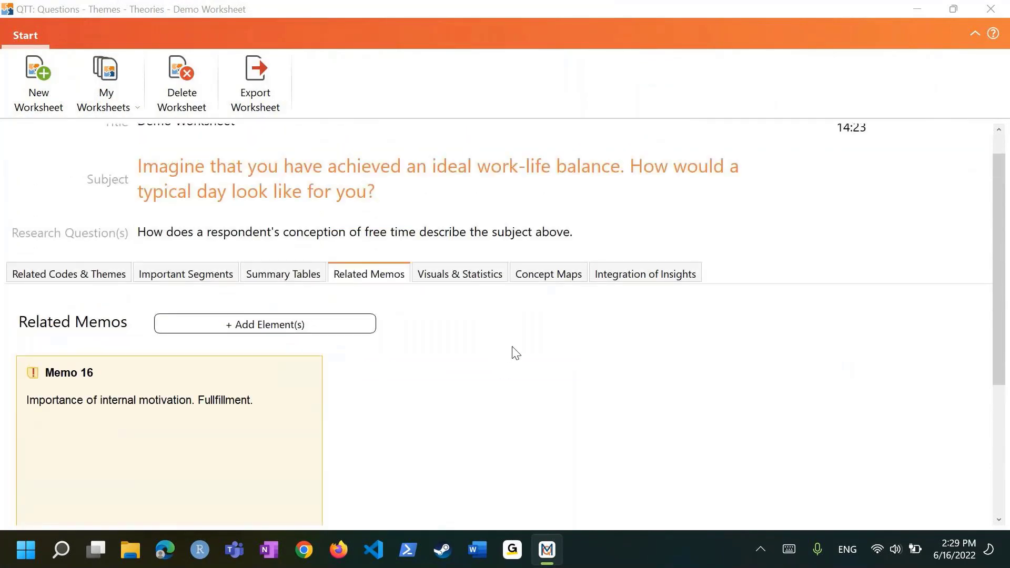
View the worksheet's empty Visuals & Statistics section, and activate all documents of the Berlin interview group in the project
left_click(462, 275)
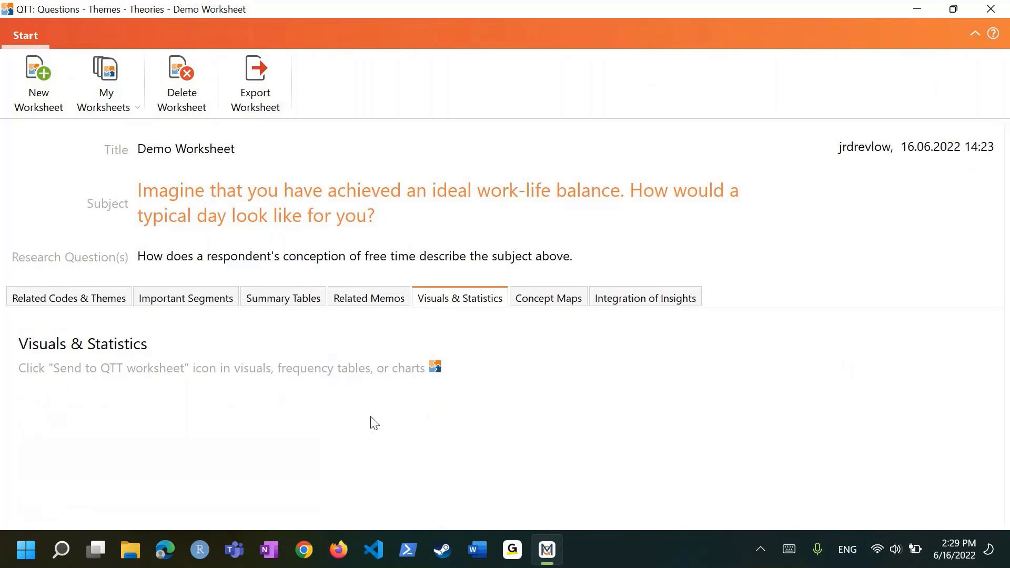
left_click(917, 8)
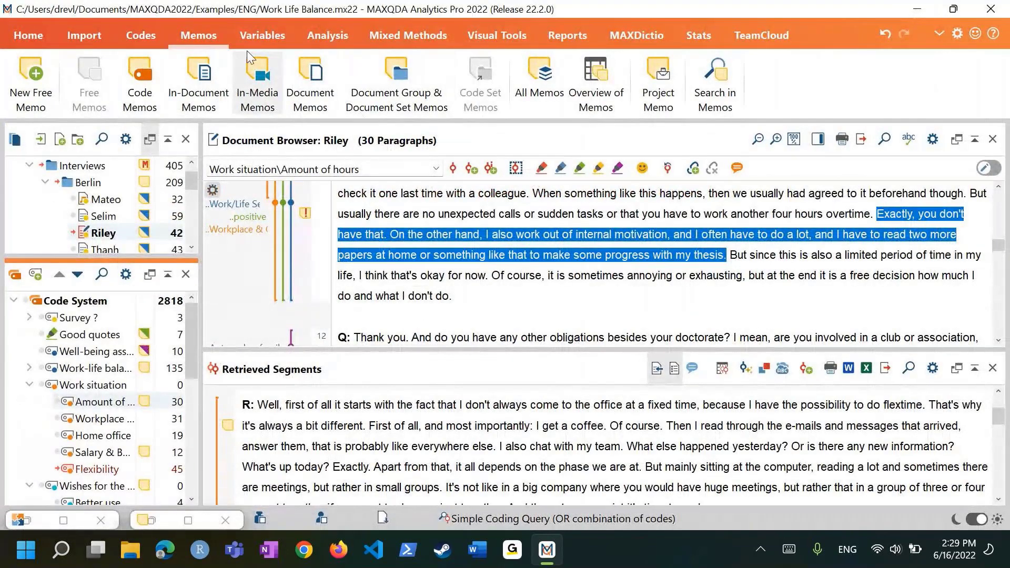
left_click(488, 37)
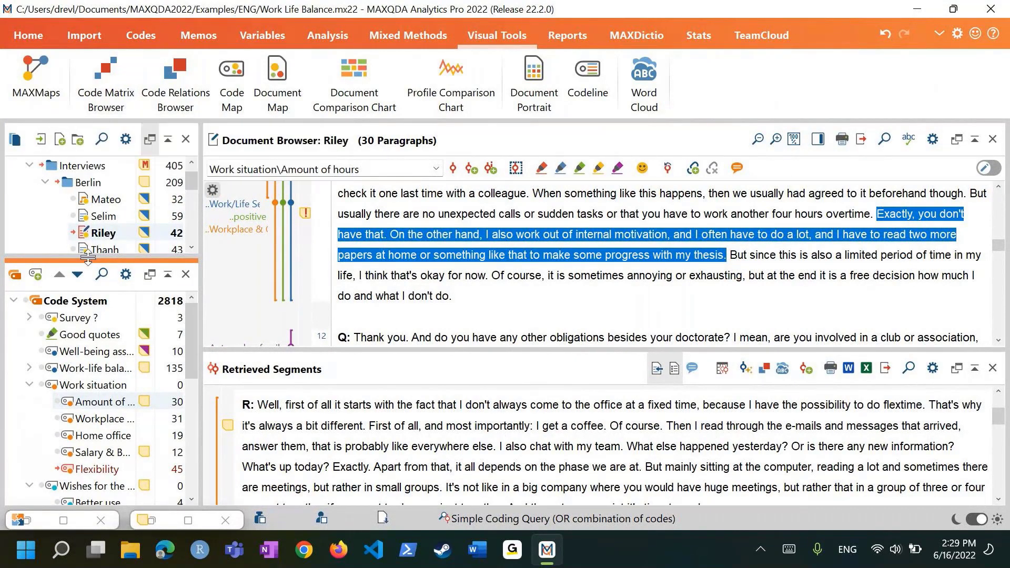
left_click_drag(68, 261, 68, 379)
left_click(60, 181)
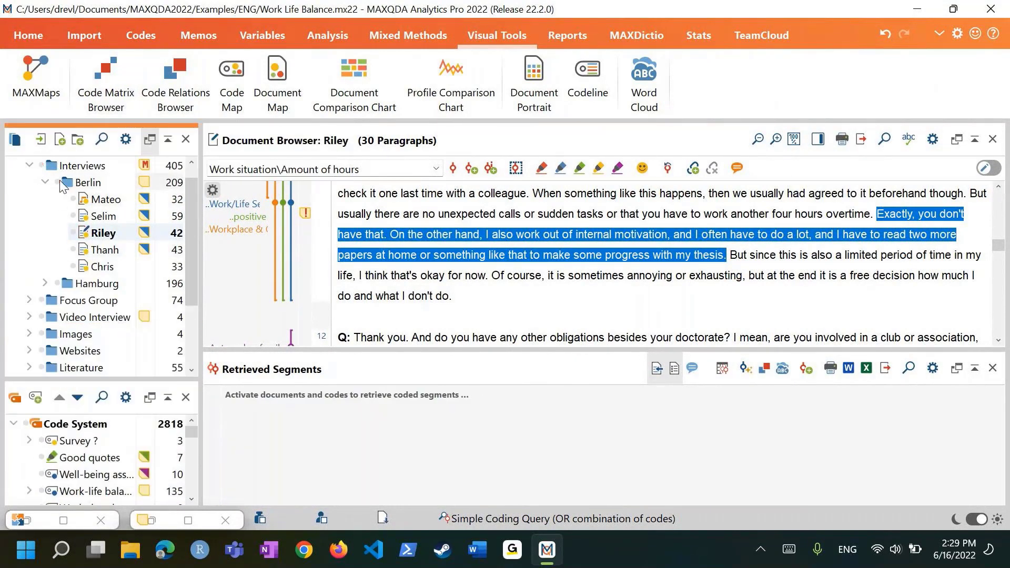
left_click(60, 182)
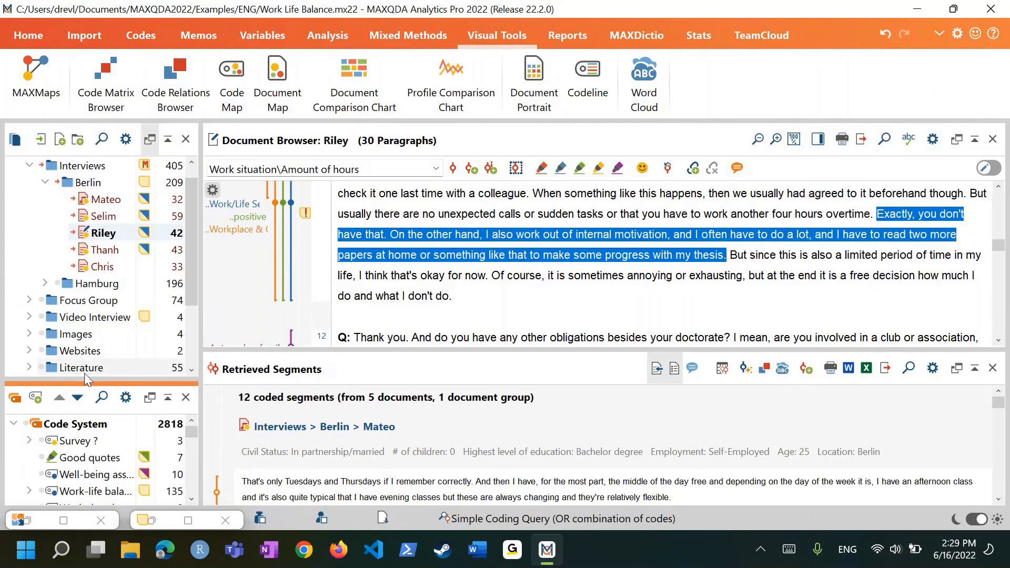
left_click_drag(87, 355, 87, 233)
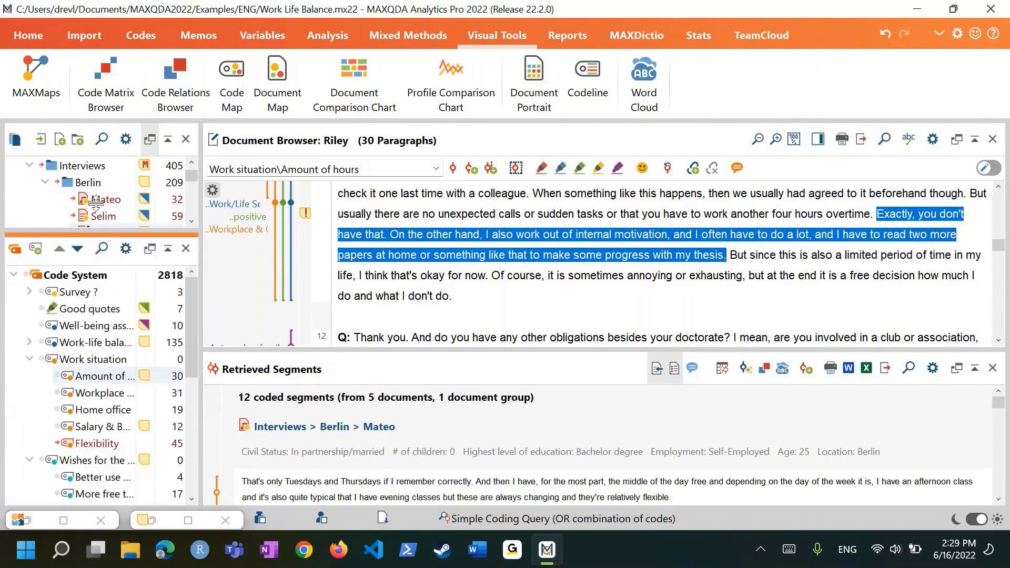
Activate the Work situation code with its subcodes and create a Code Matrix Browser by documents for only the activated documents and codes
left_click(52, 362)
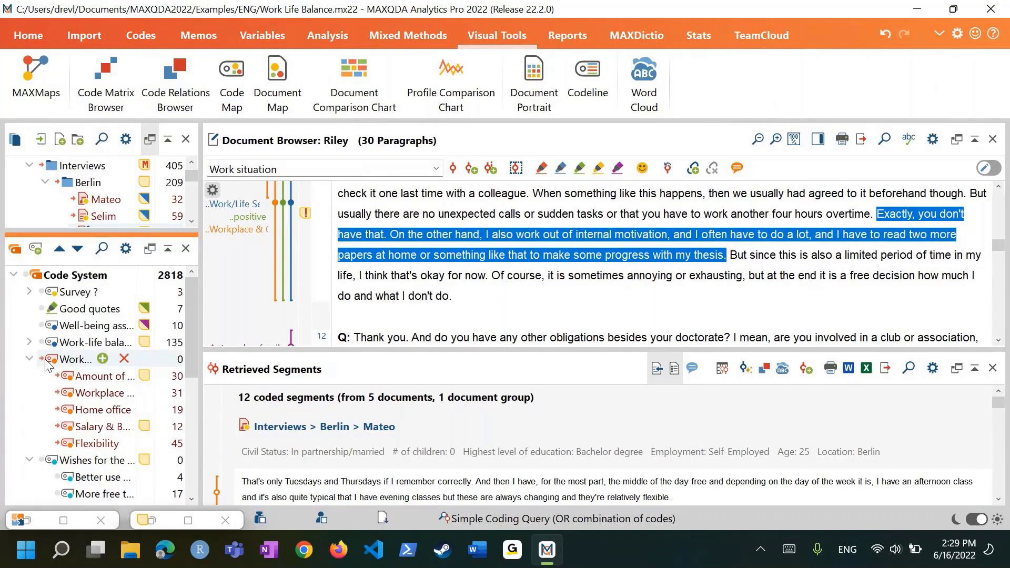
left_click(110, 88)
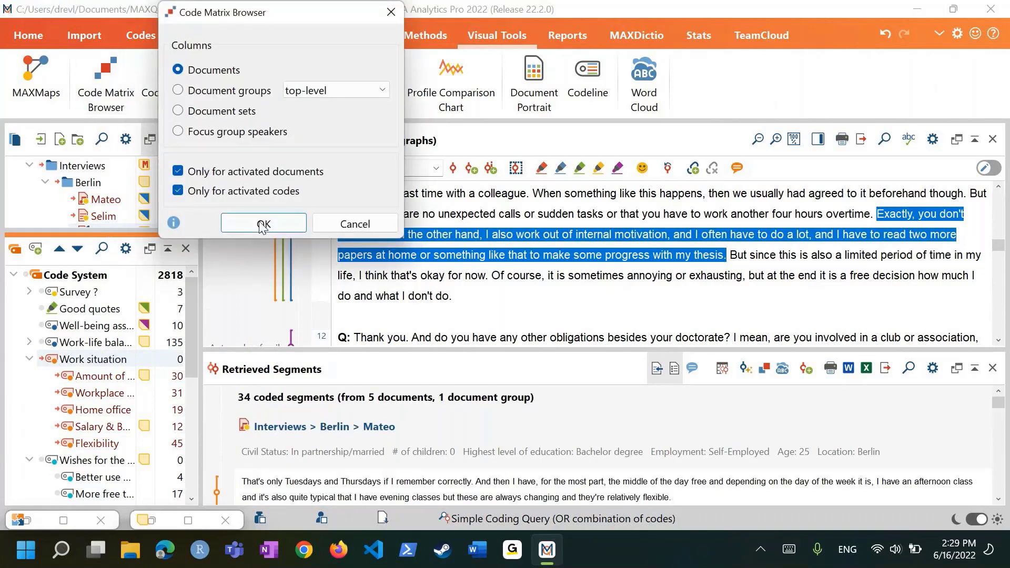
left_click(263, 226)
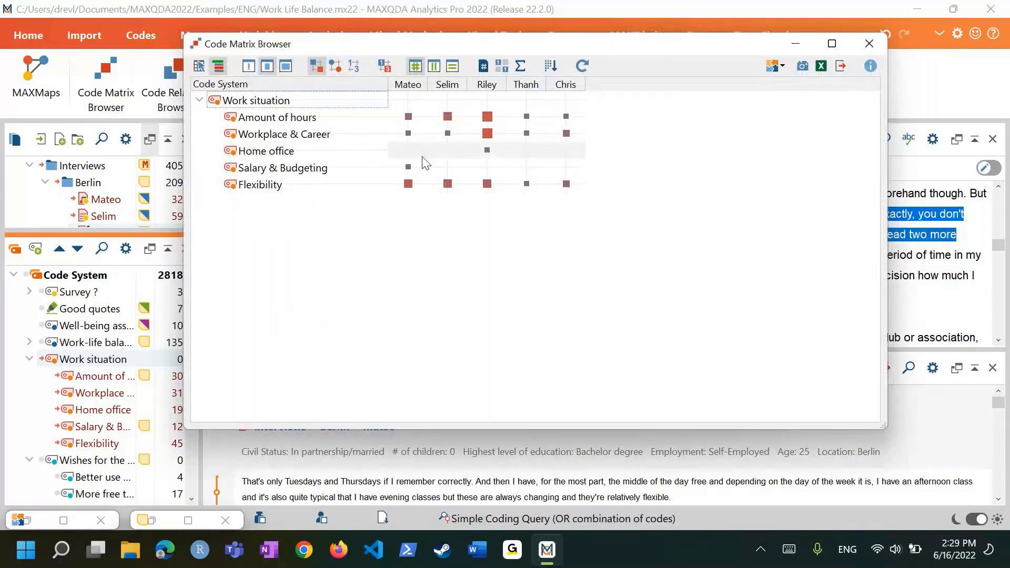
left_click_drag(535, 46, 495, 45)
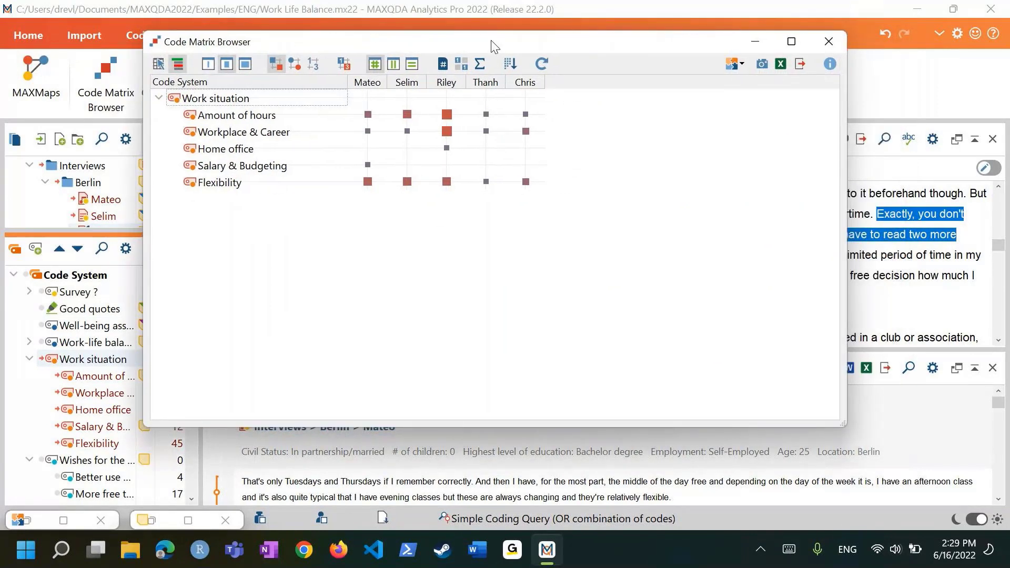
Send the Code Matrix Browser display to the Demo Worksheet and review it in the worksheet's Visuals & Statistics section
left_click(741, 65)
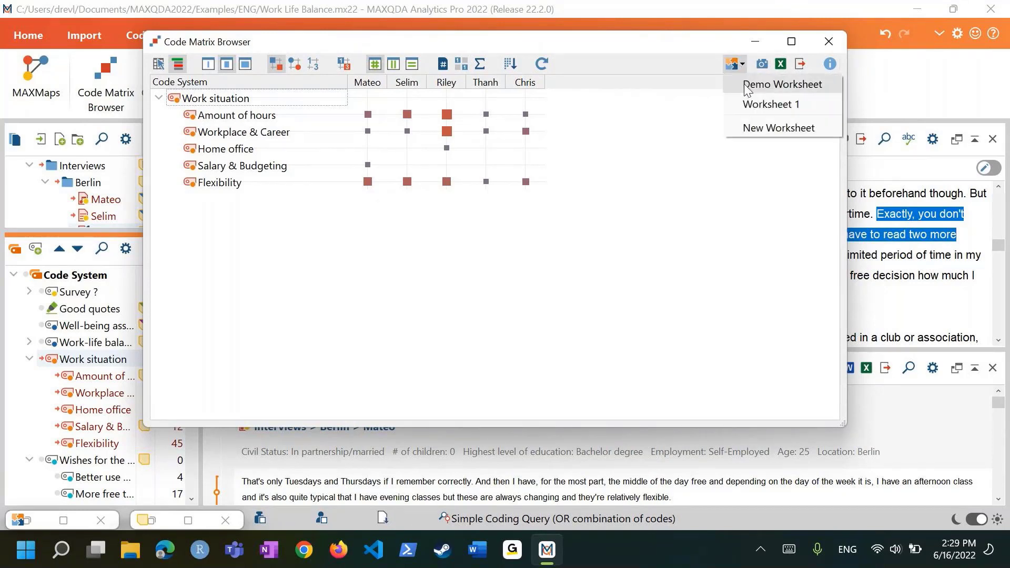
left_click(749, 91)
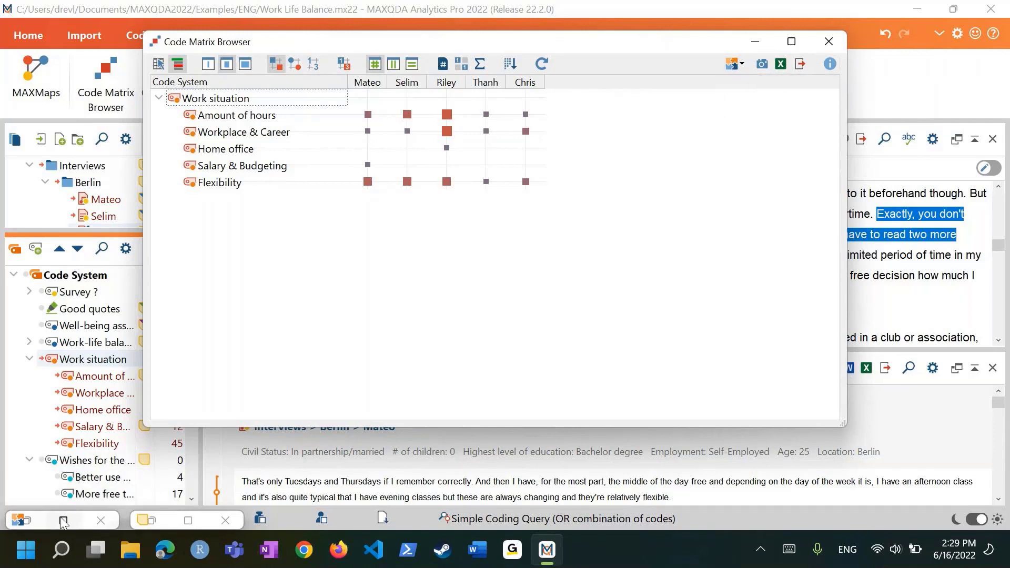
mouse_move(64, 522)
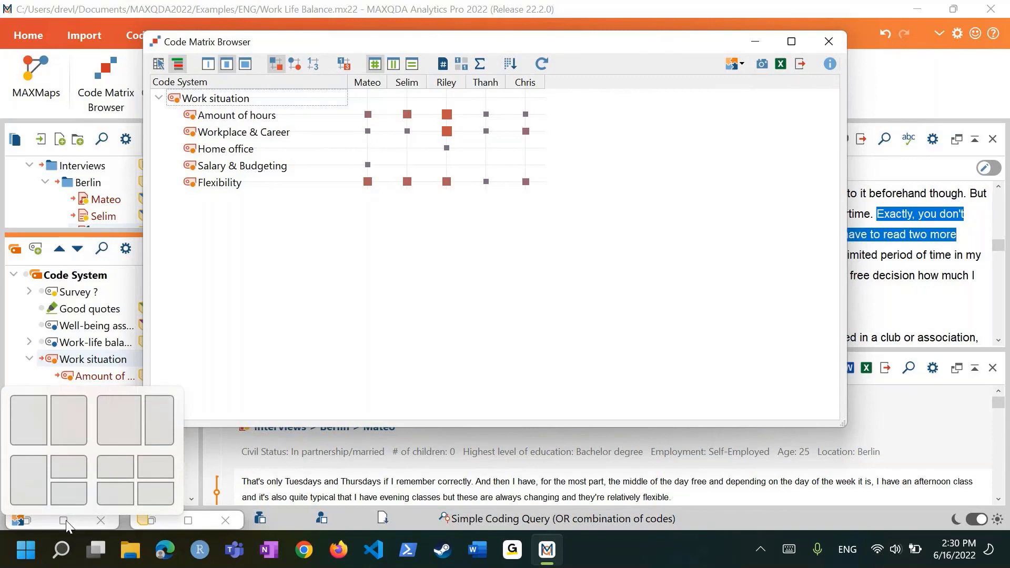
left_click(68, 521)
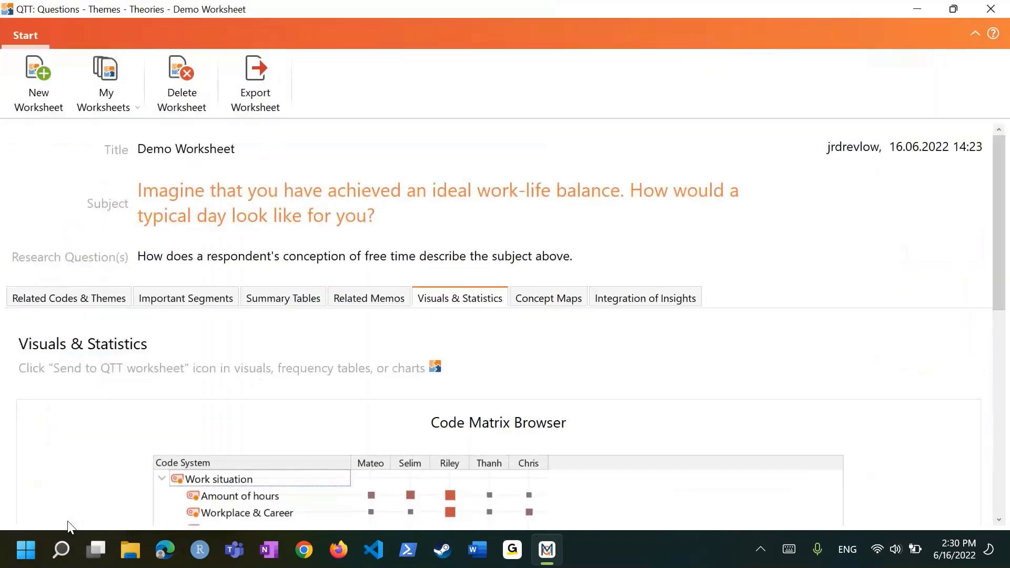
scroll(383, 306, "down", 3)
scroll(532, 354, "down", 2)
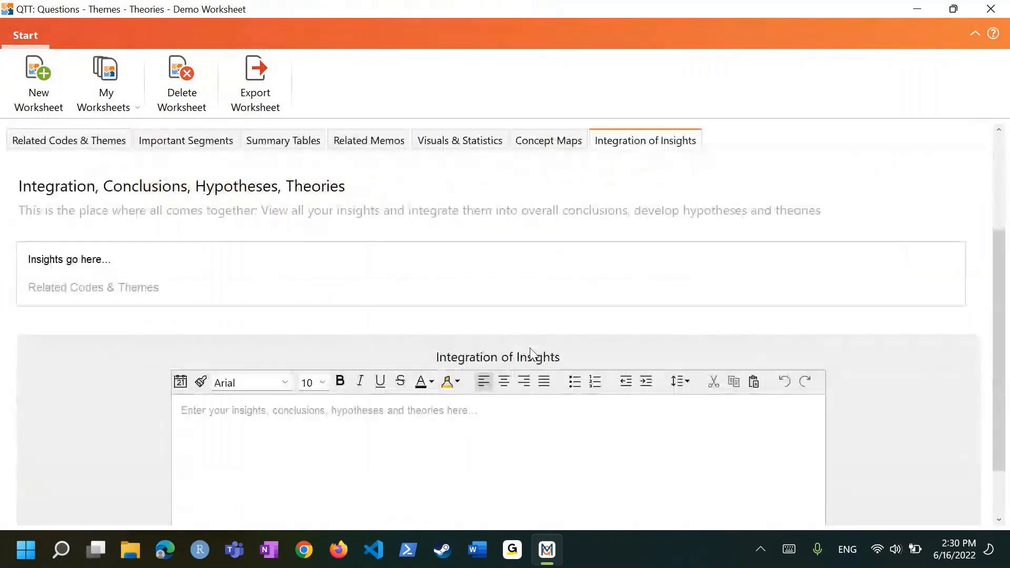
left_click(483, 148)
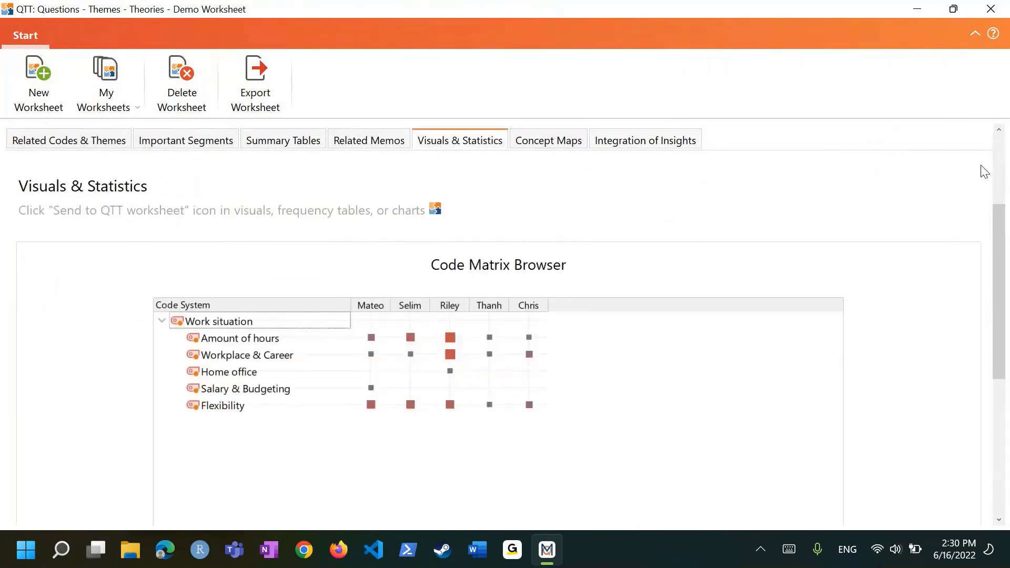
left_click_drag(994, 221, 1001, 278)
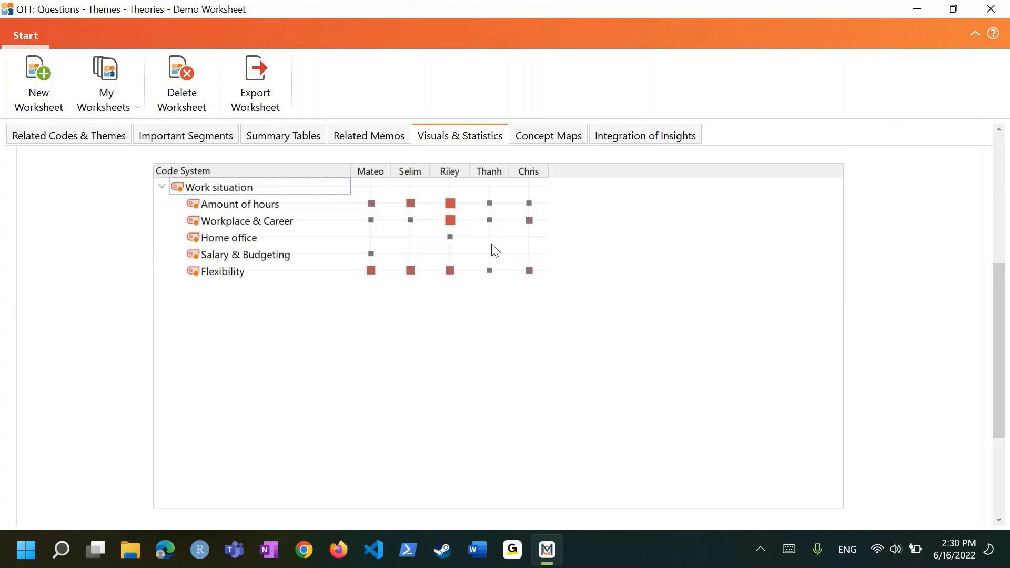
left_click_drag(999, 310, 1001, 313)
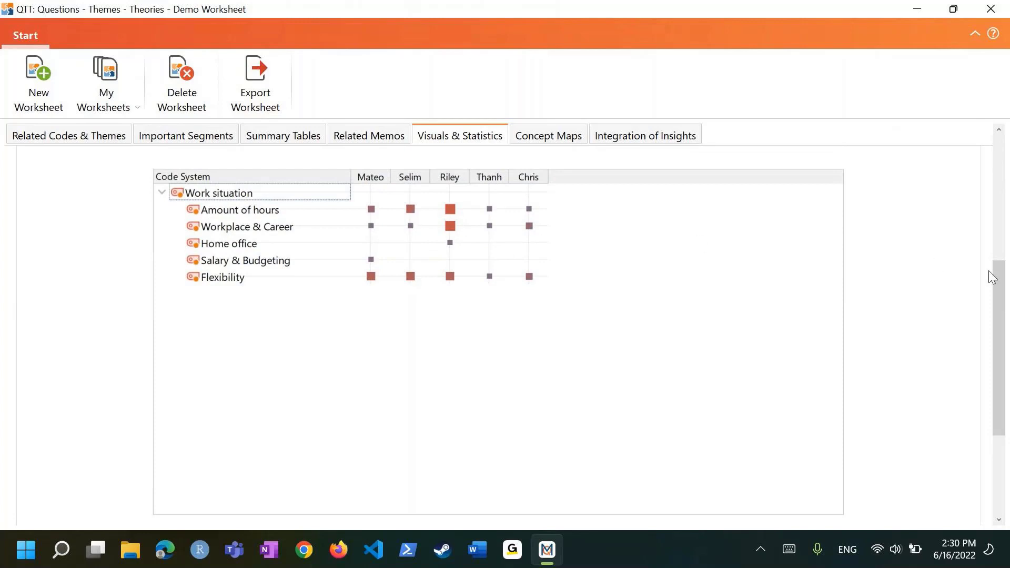
left_click_drag(1000, 314, 1001, 195)
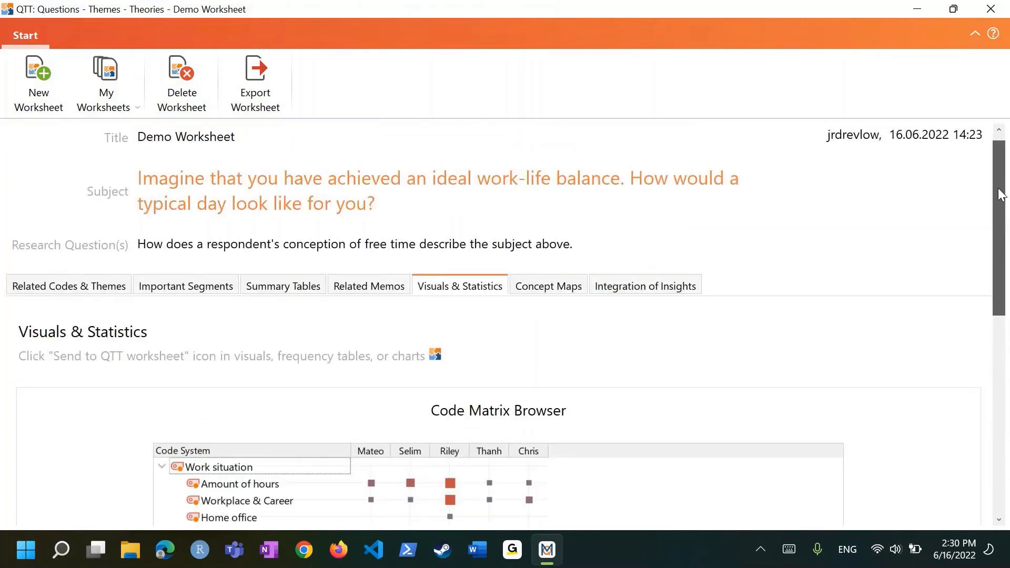
View the worksheet's Concept Maps section and the list of maps that can be added, closing it without selecting any
left_click(547, 289)
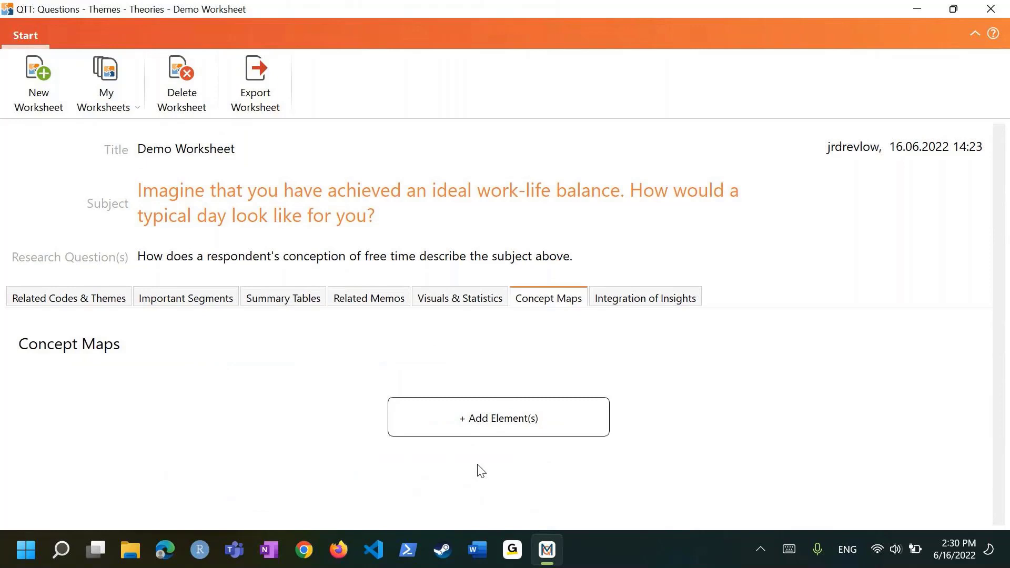
left_click(461, 424)
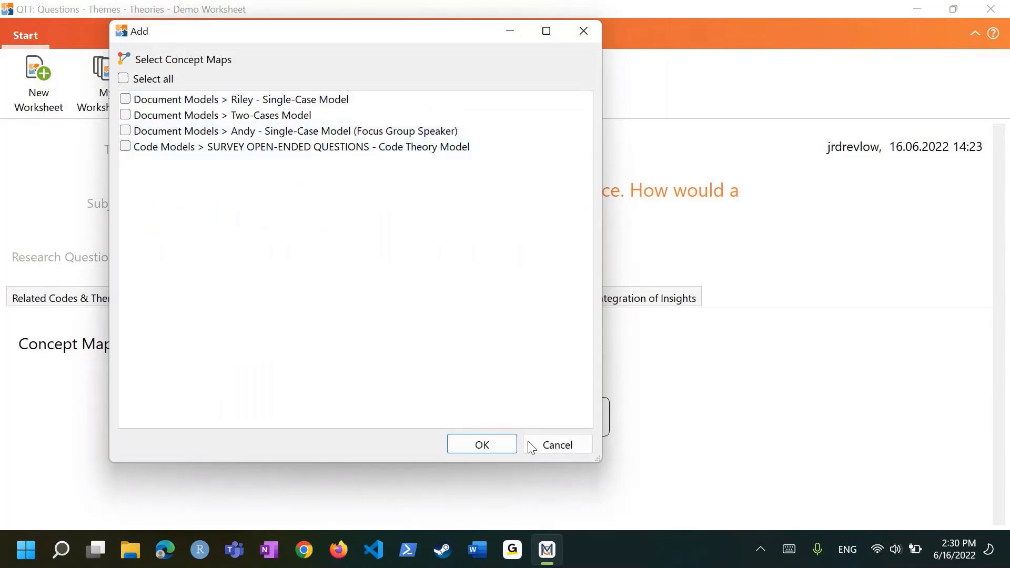
left_click(547, 444)
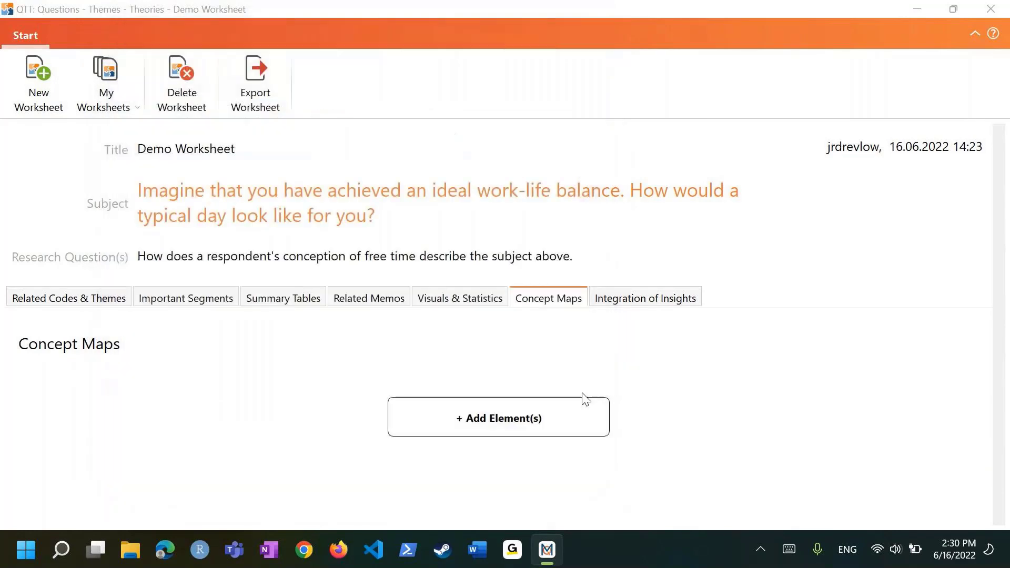
Close the Code Matrix Browser and send the Single-Case Model (Focus Group Speaker) map from MAXMaps to the Demo Worksheet
left_click(916, 9)
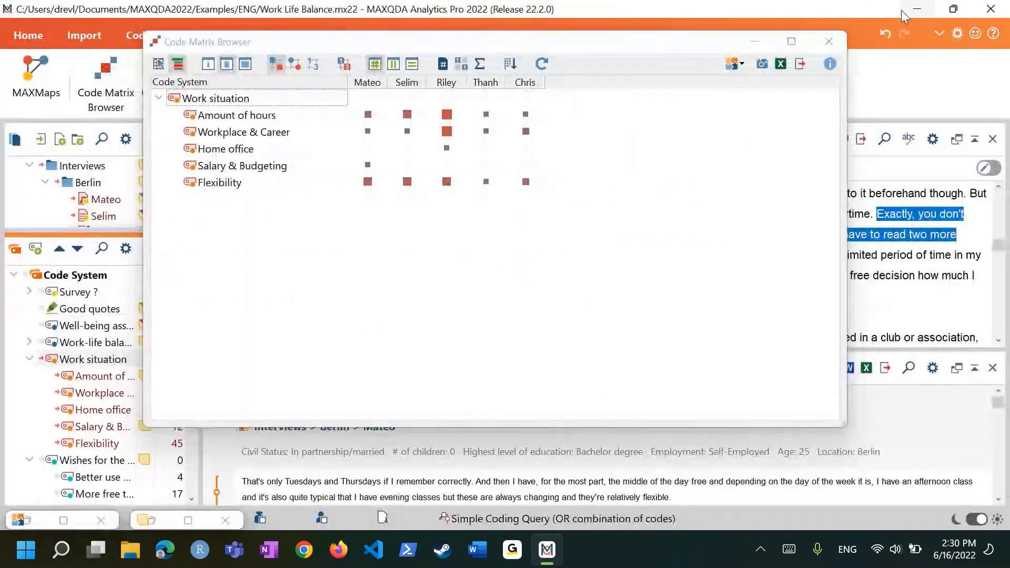
left_click(828, 41)
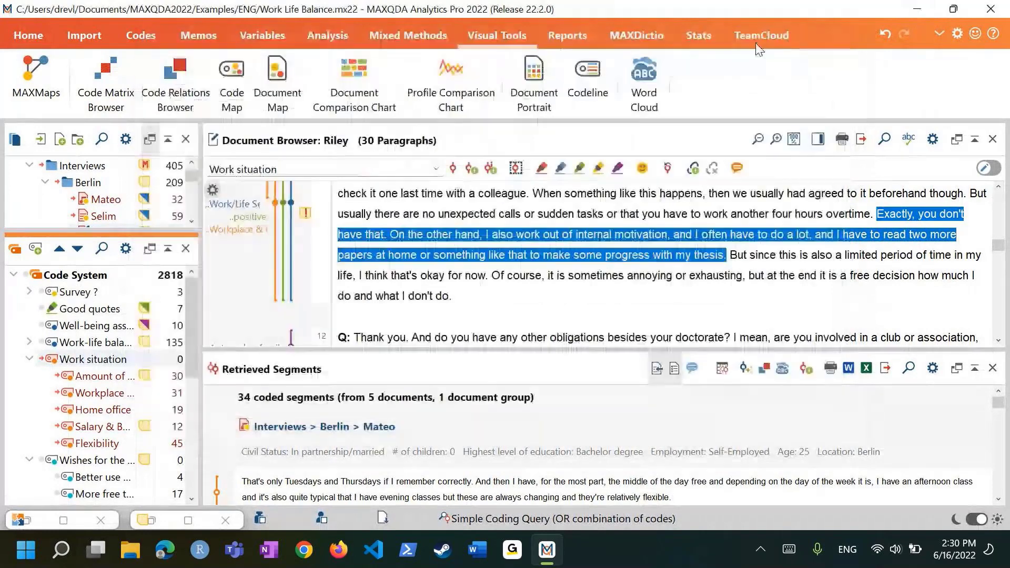
left_click(29, 79)
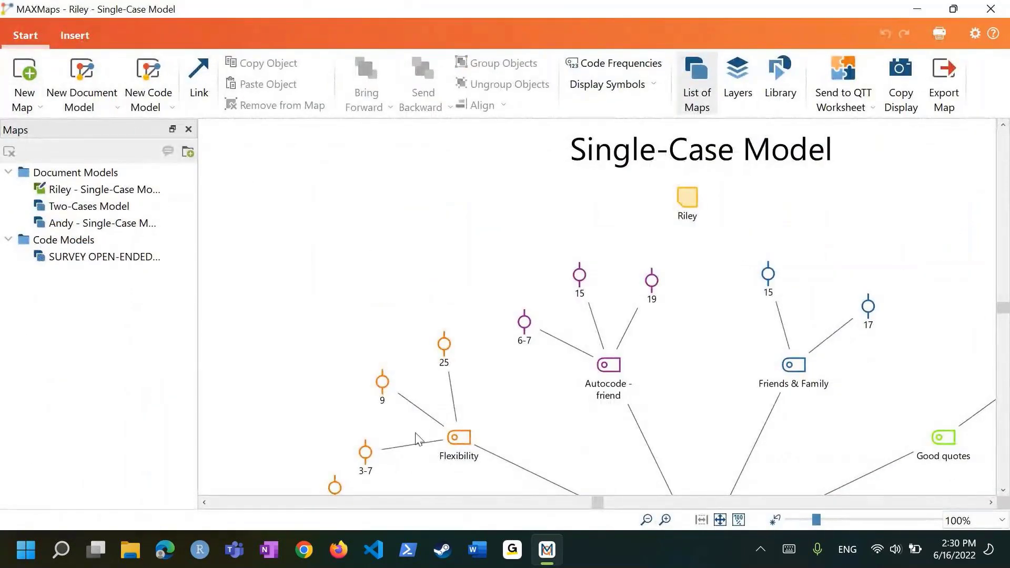
left_click(93, 225)
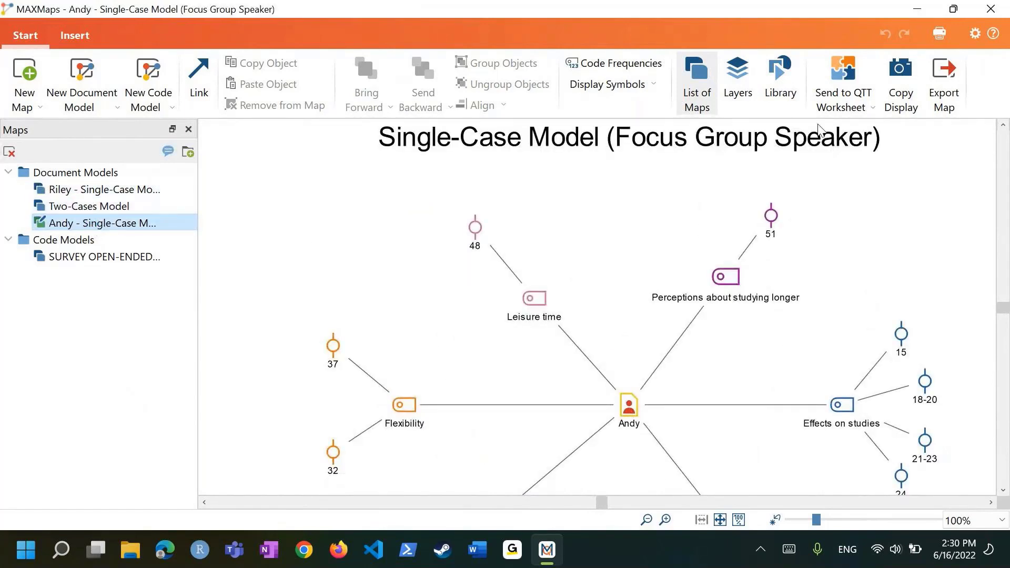
left_click(848, 109)
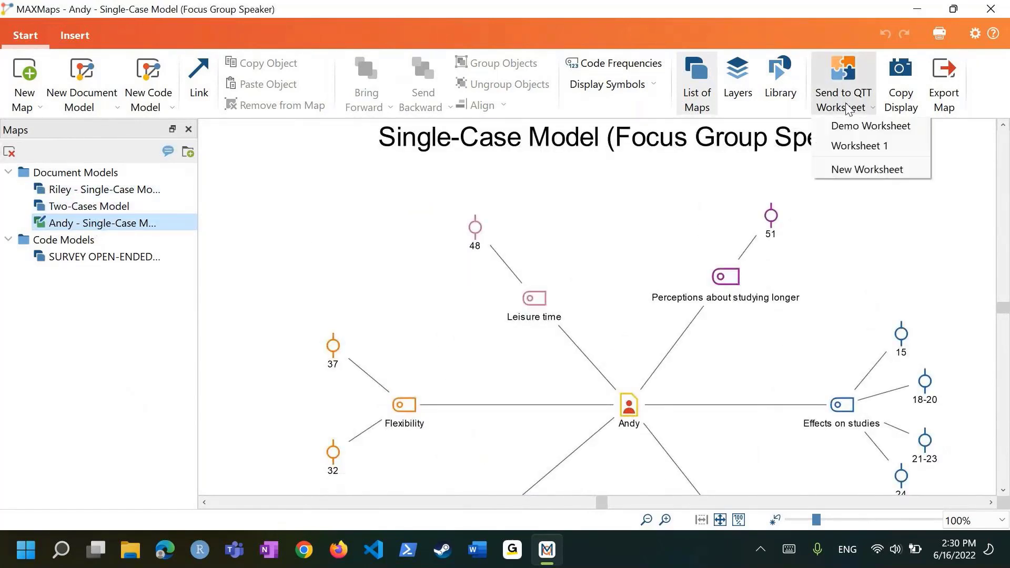
left_click(850, 128)
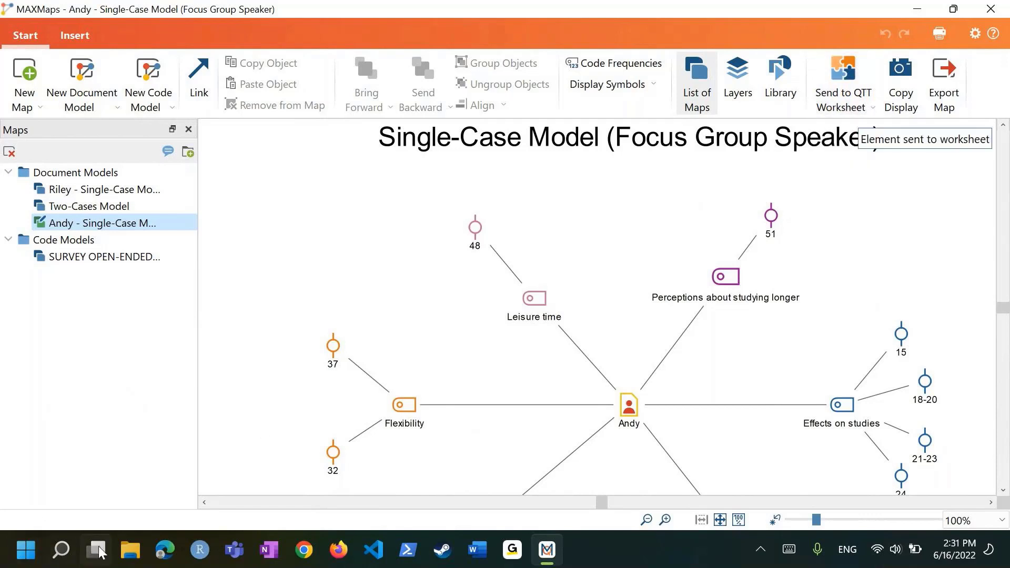
left_click(915, 9)
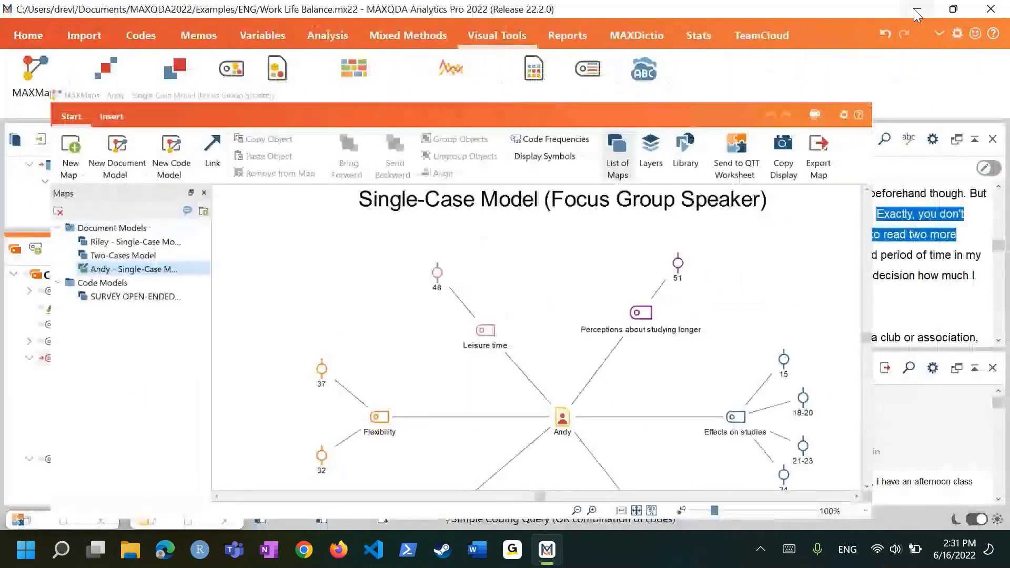
Review the added focus group speaker map and its Insights field in the Demo Worksheet's Concept Maps section
left_click(67, 520)
scroll(458, 355, "down", 5)
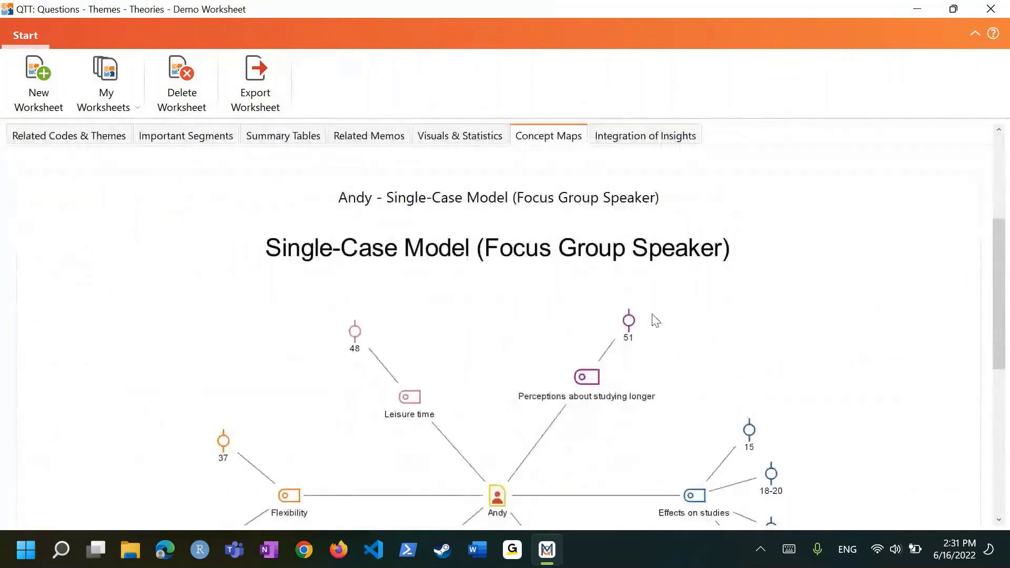
scroll(1008, 298, "down", 8)
scroll(1007, 298, "up", 7)
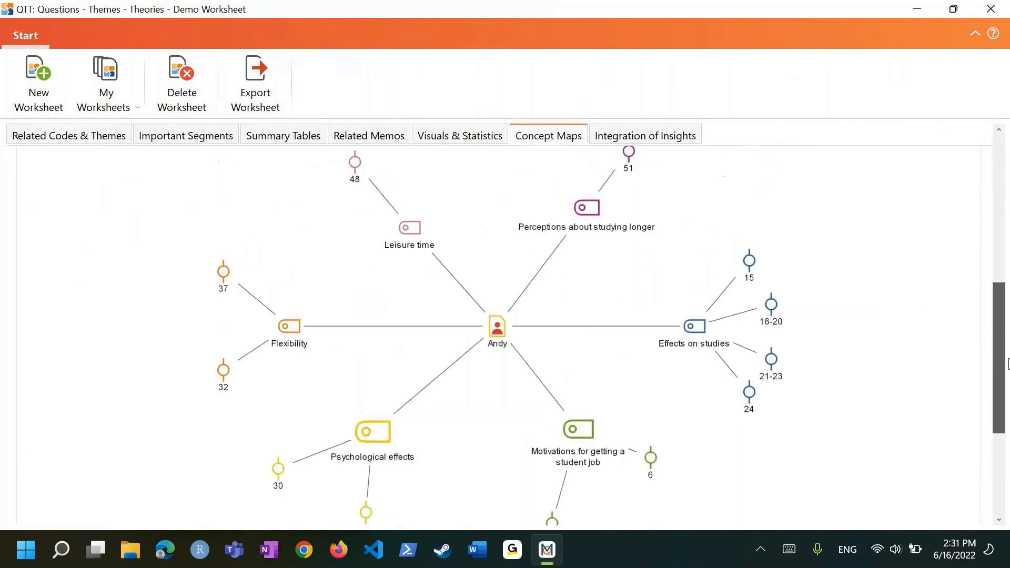
left_click_drag(1007, 300, 1008, 434)
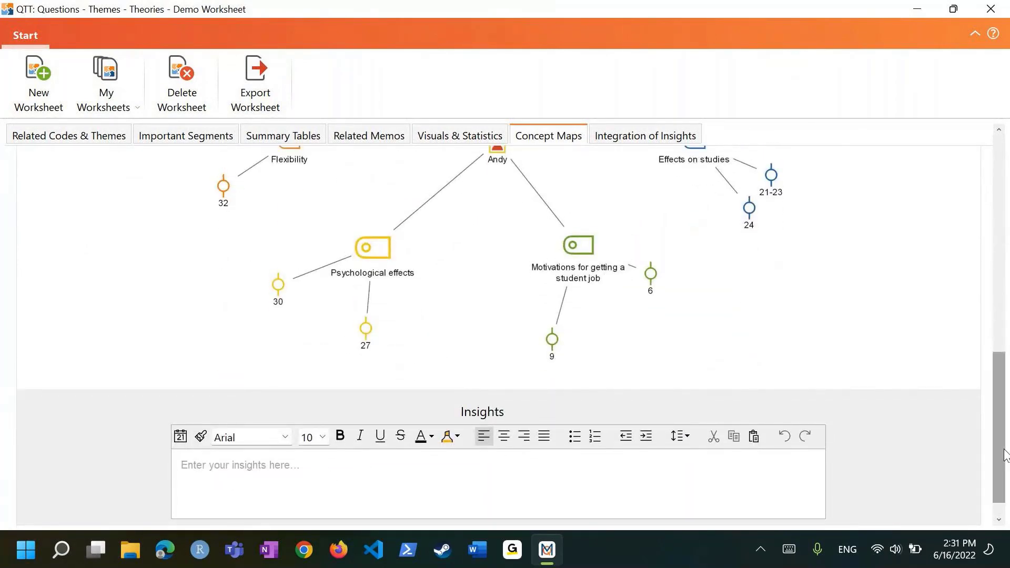
left_click_drag(1006, 456, 974, 149)
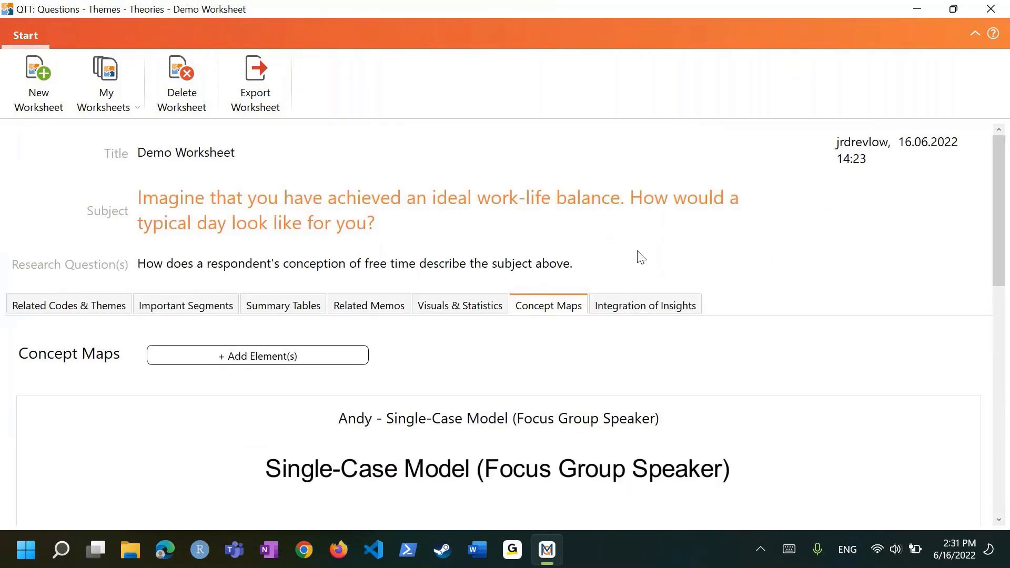